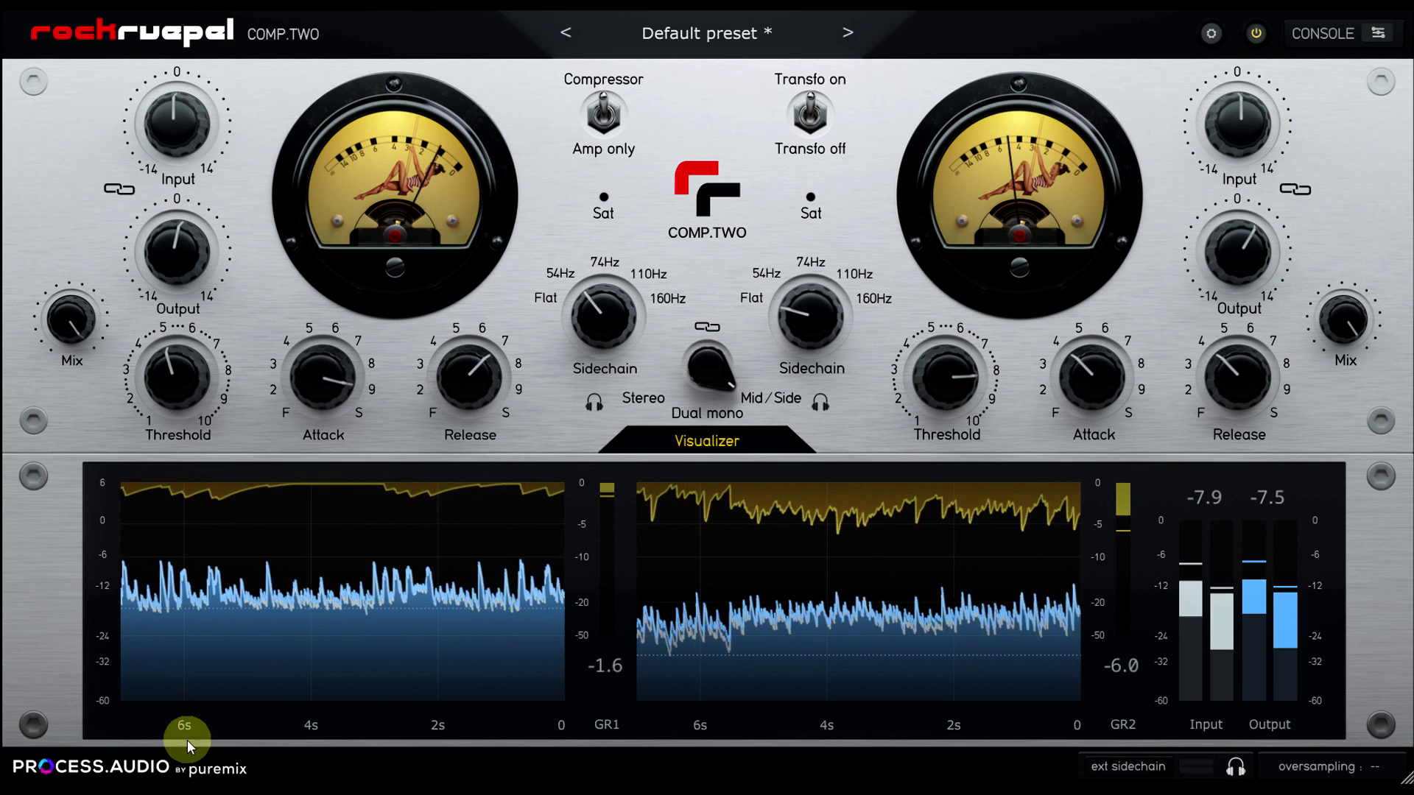
left_click(702, 440)
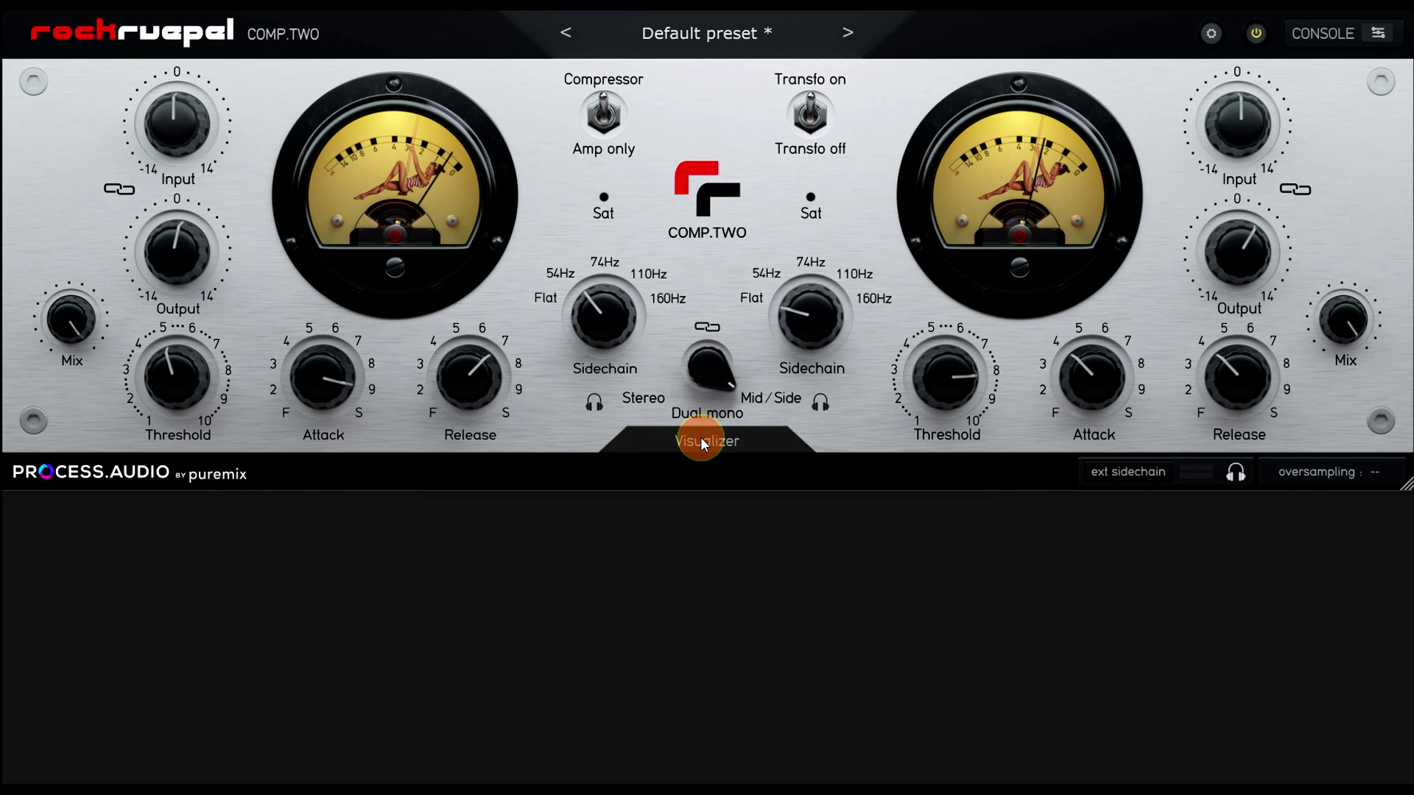
left_click(746, 439)
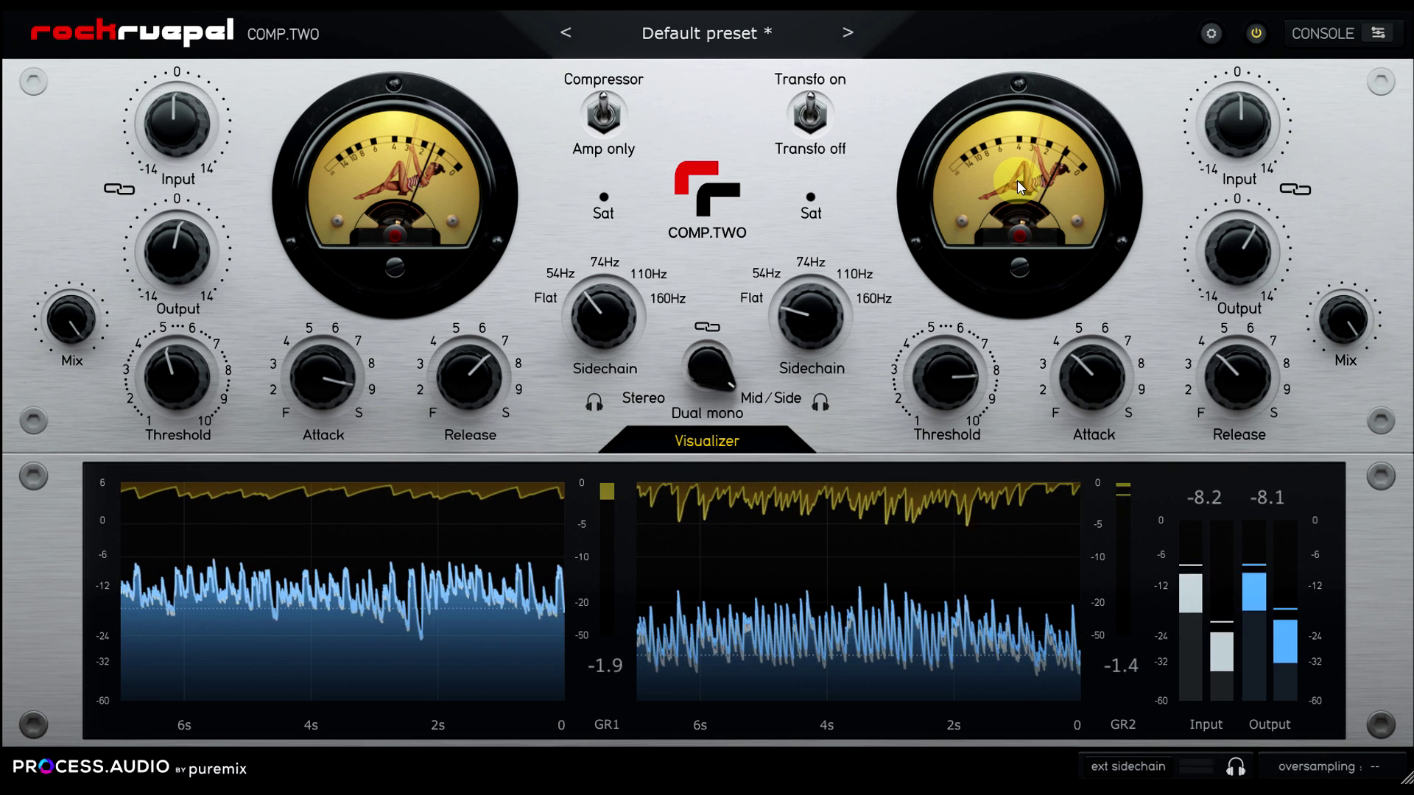
Step: Set the VU meter background to Wolfgang, then change it to Logo
left_click(1212, 35)
mouse_move(1261, 65)
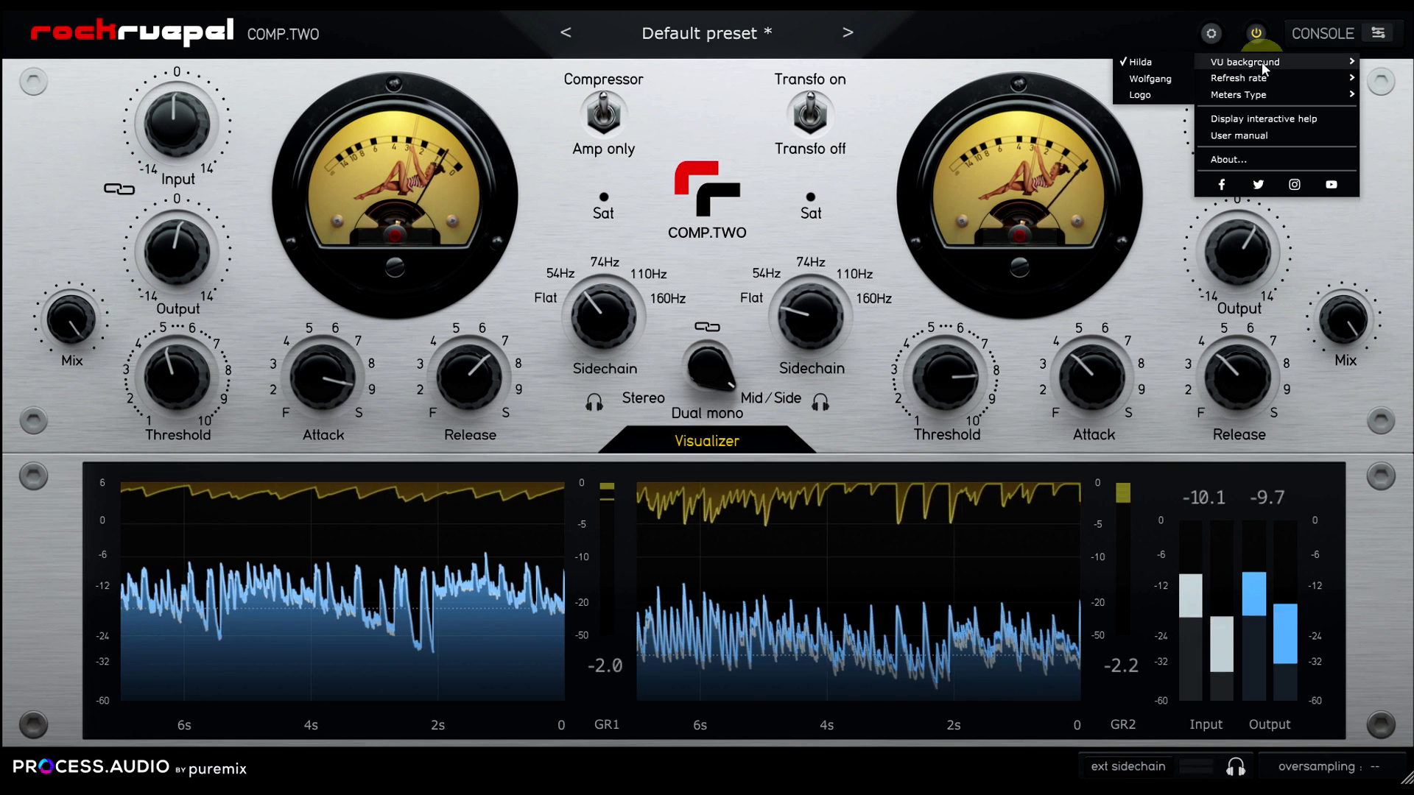
left_click(1159, 77)
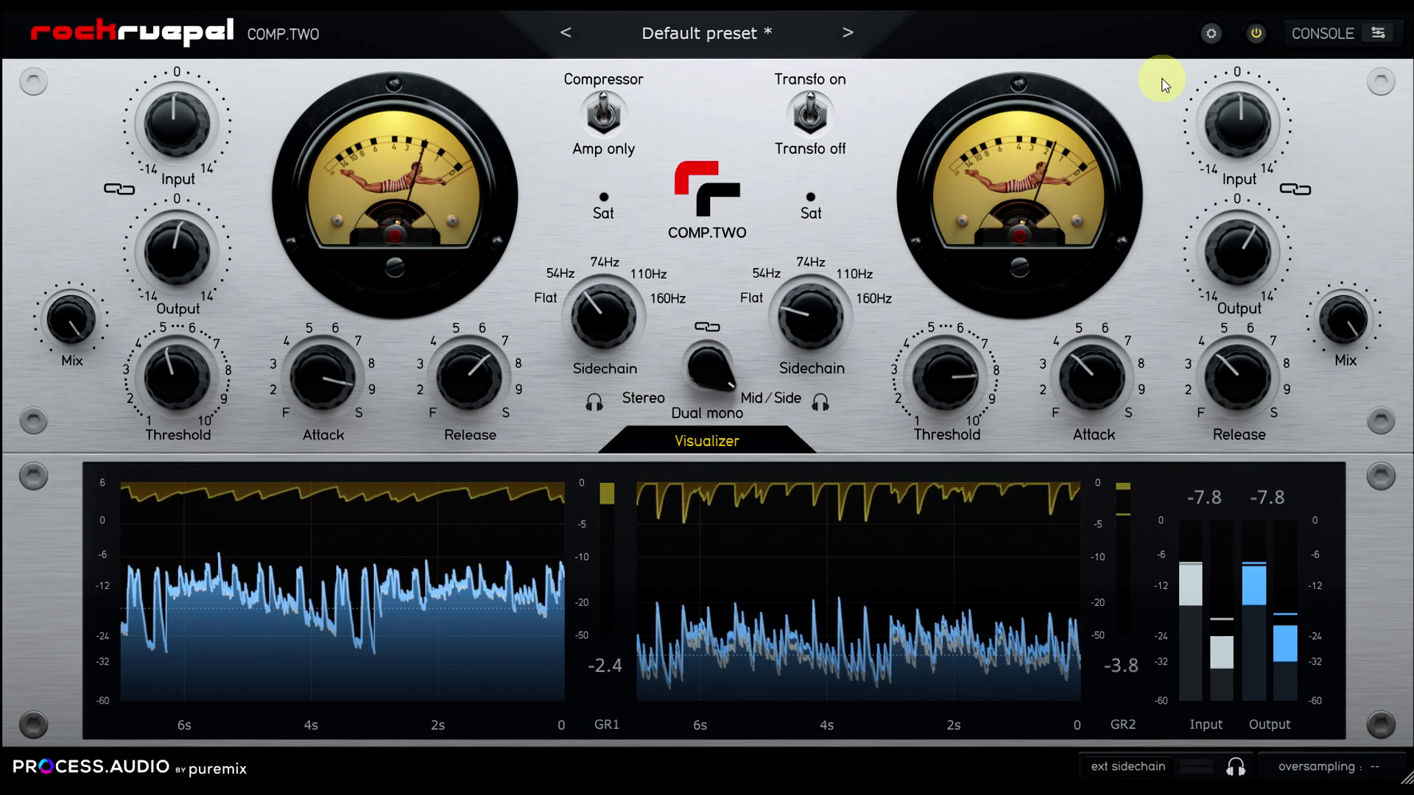
left_click(1210, 34)
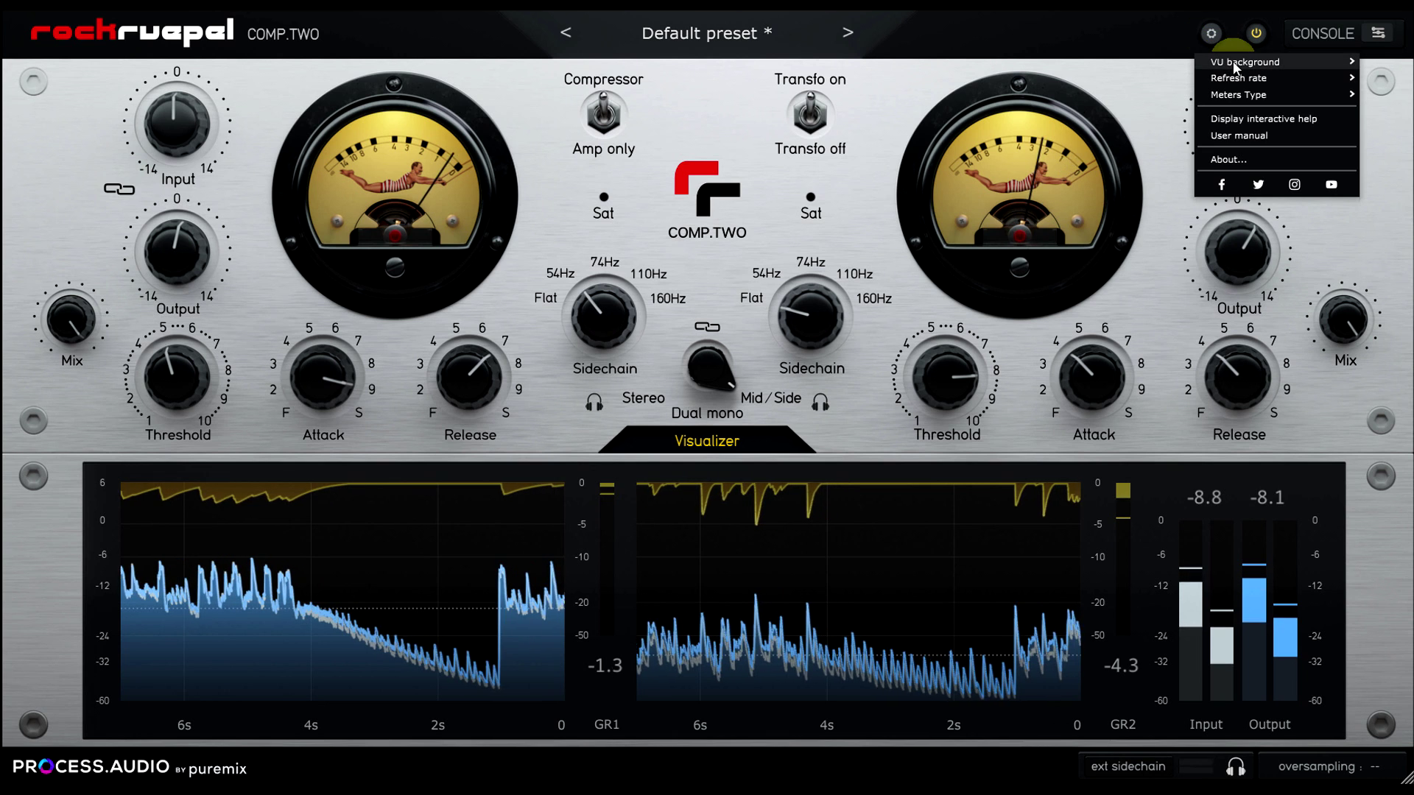
mouse_move(1236, 65)
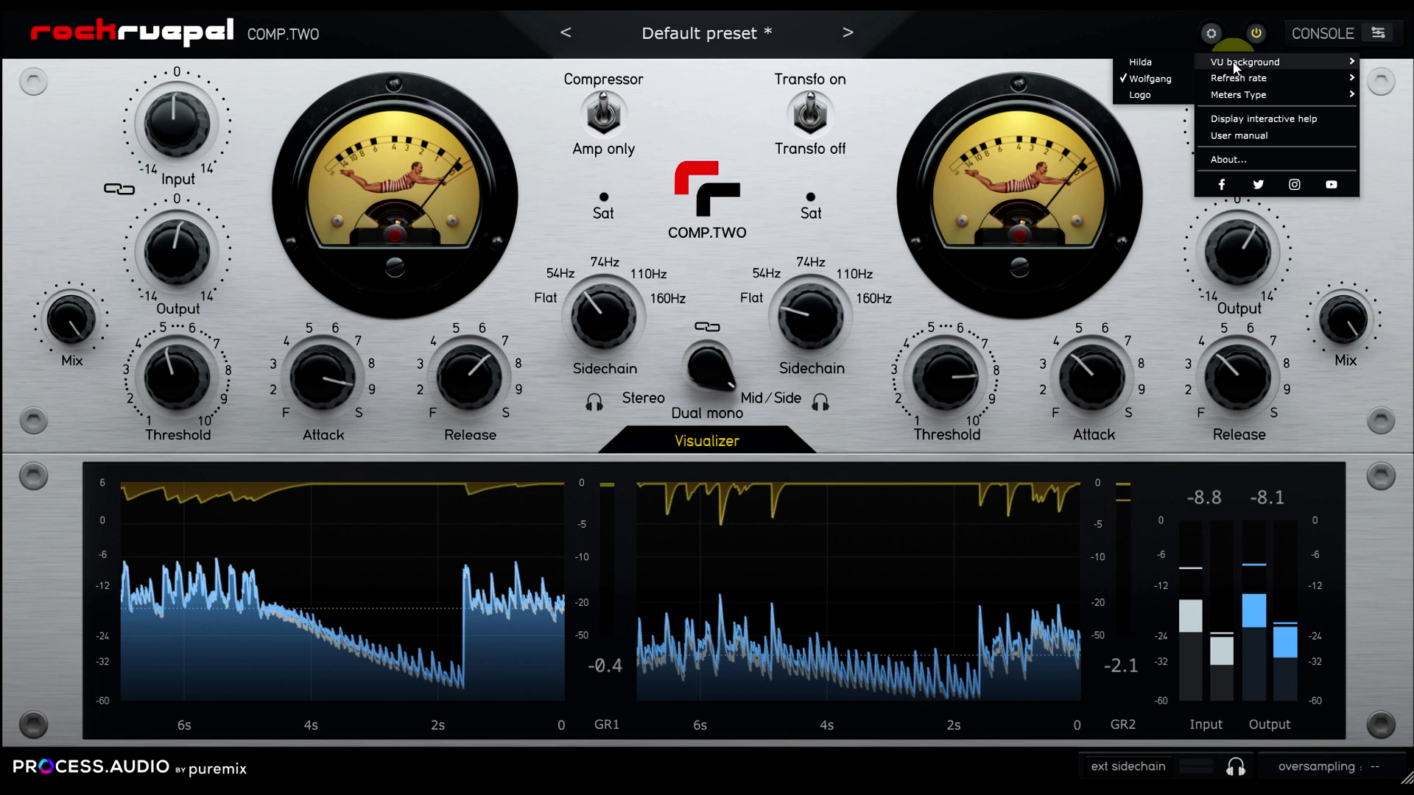
left_click(1149, 95)
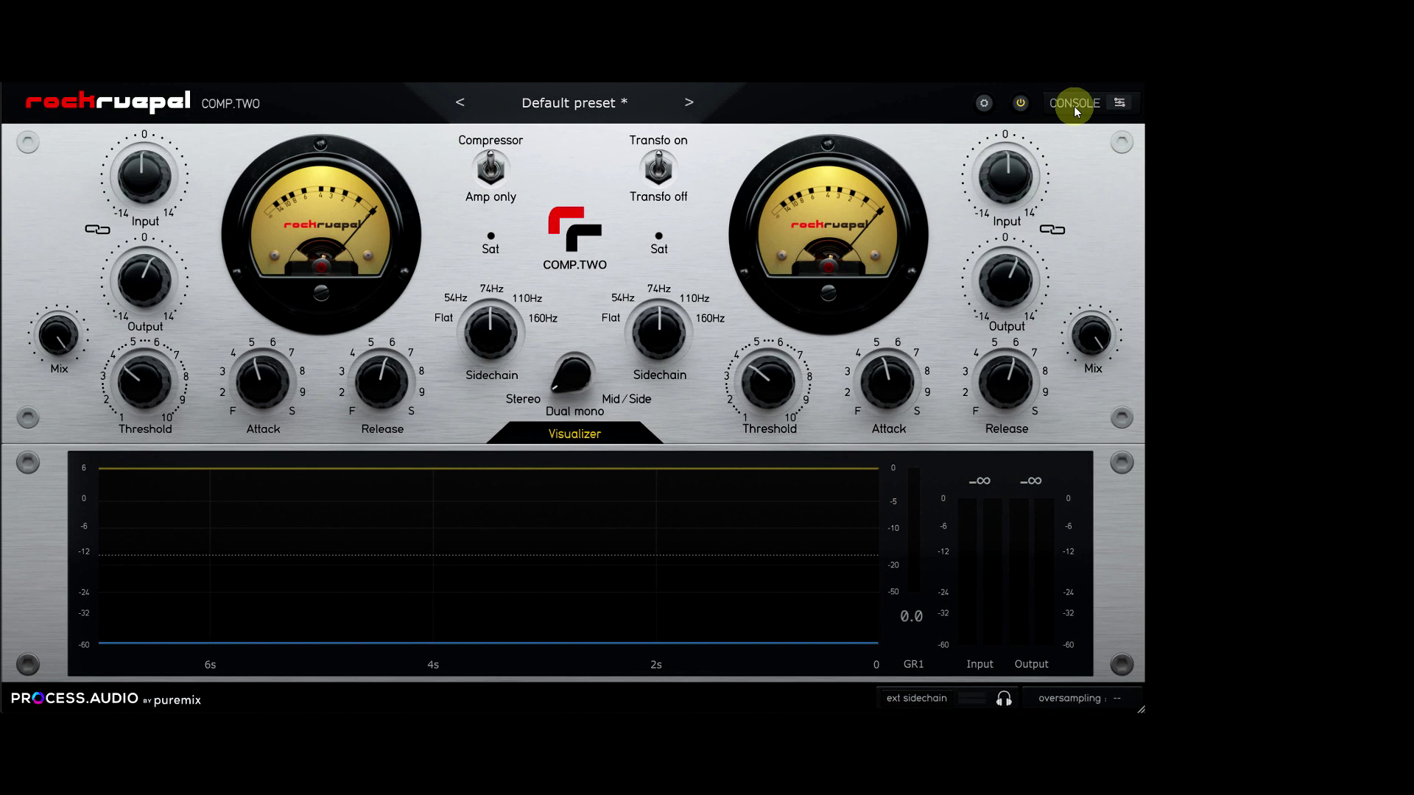
Step: Start playback in the console overview and load ROOM (STEREO), then FOK STEREO, into the editor
left_click(1074, 106)
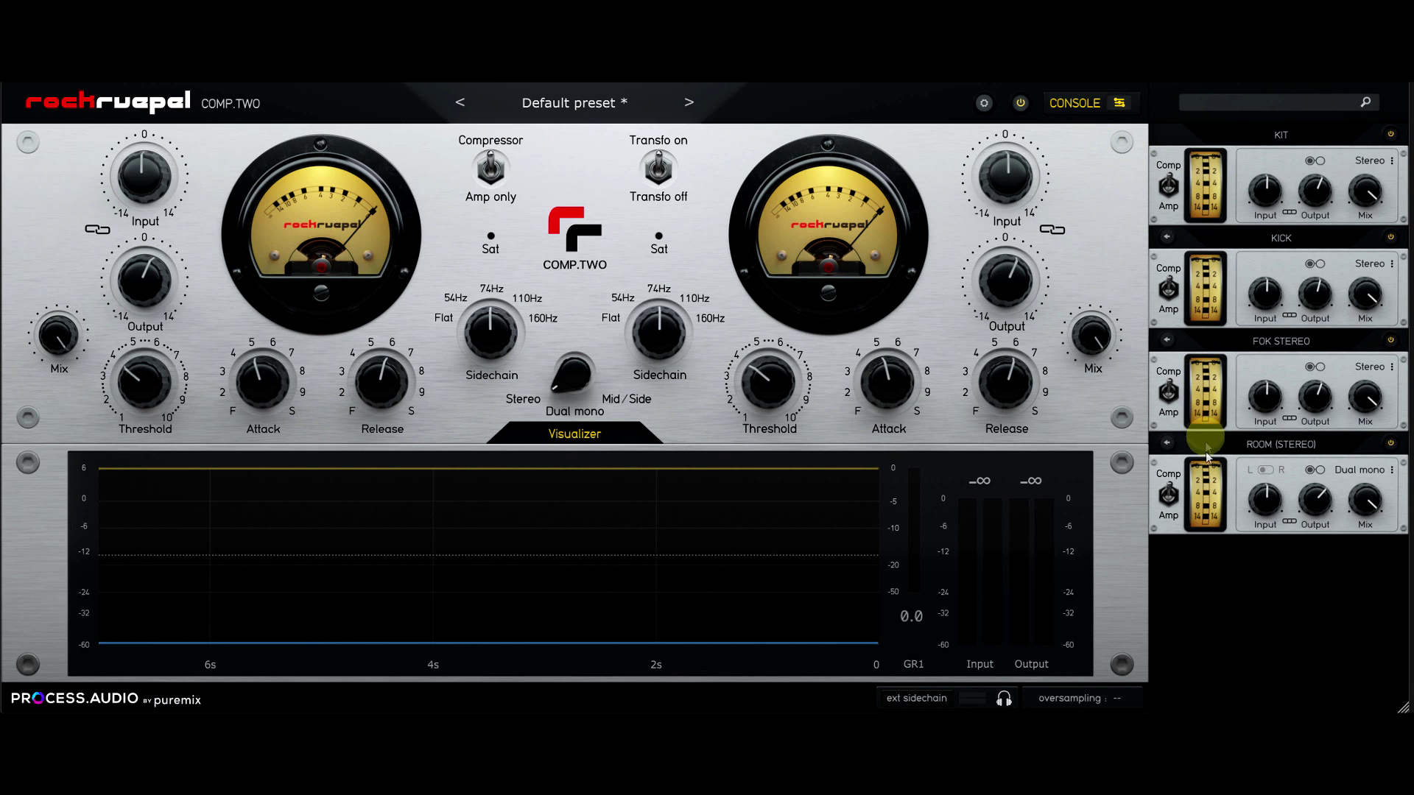
key("space")
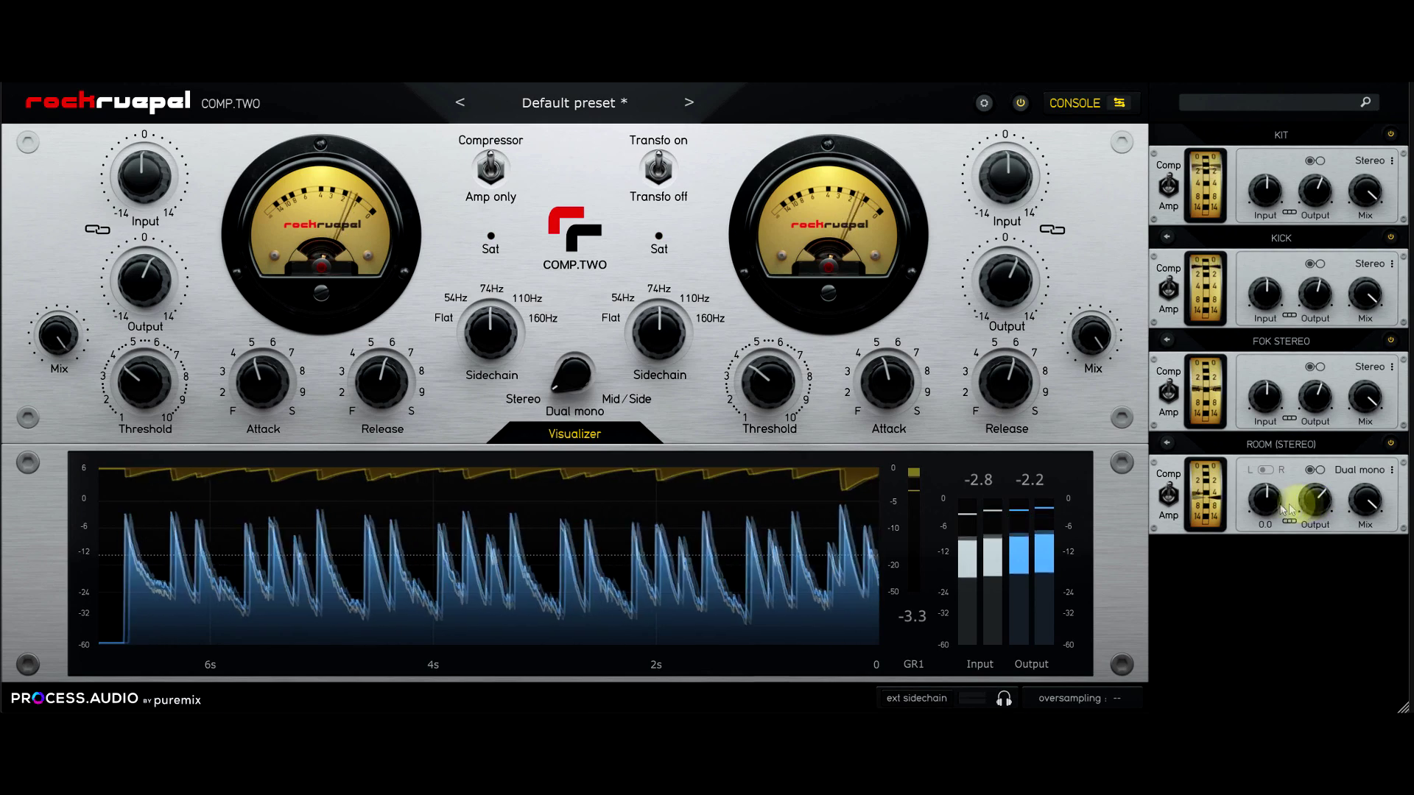
mouse_move(1267, 508)
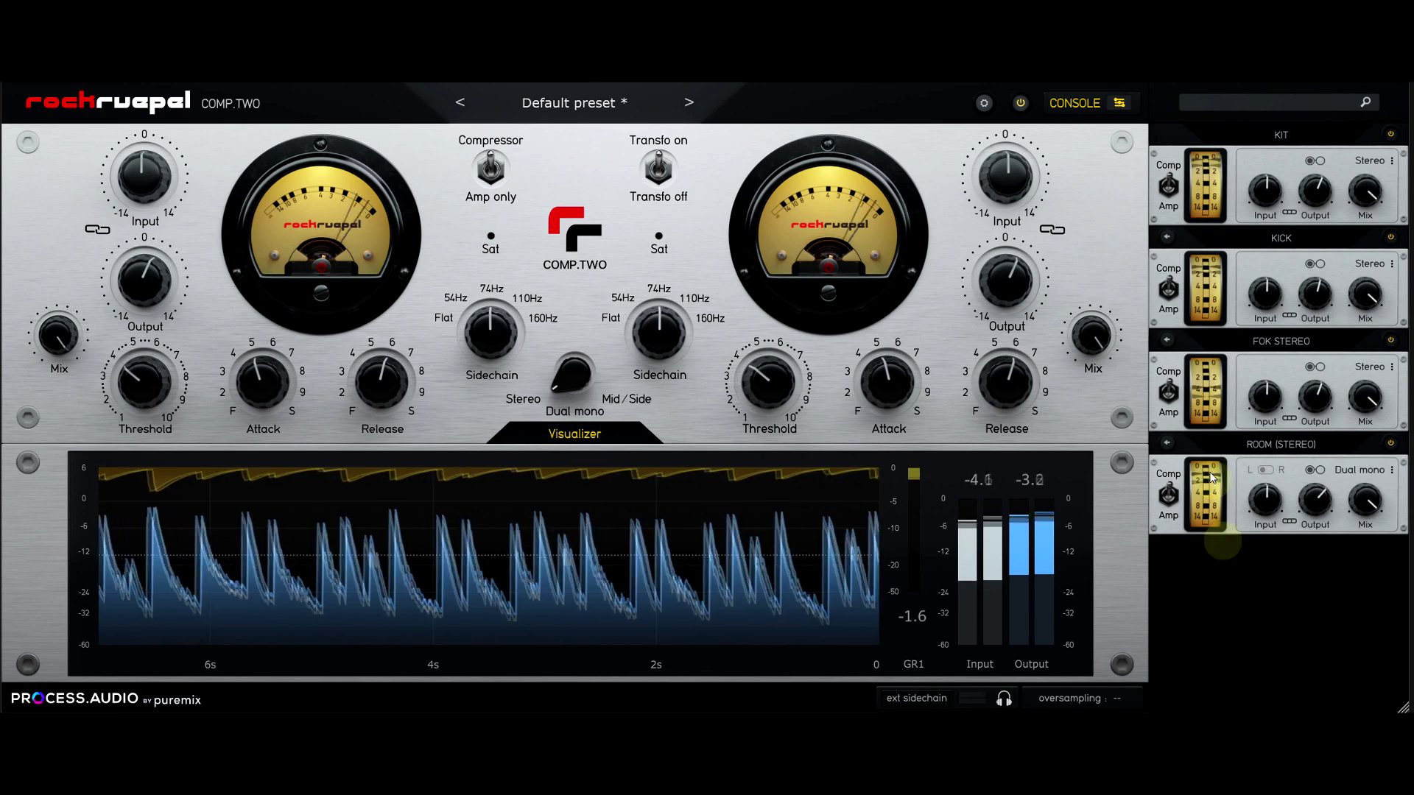
left_click(1166, 444)
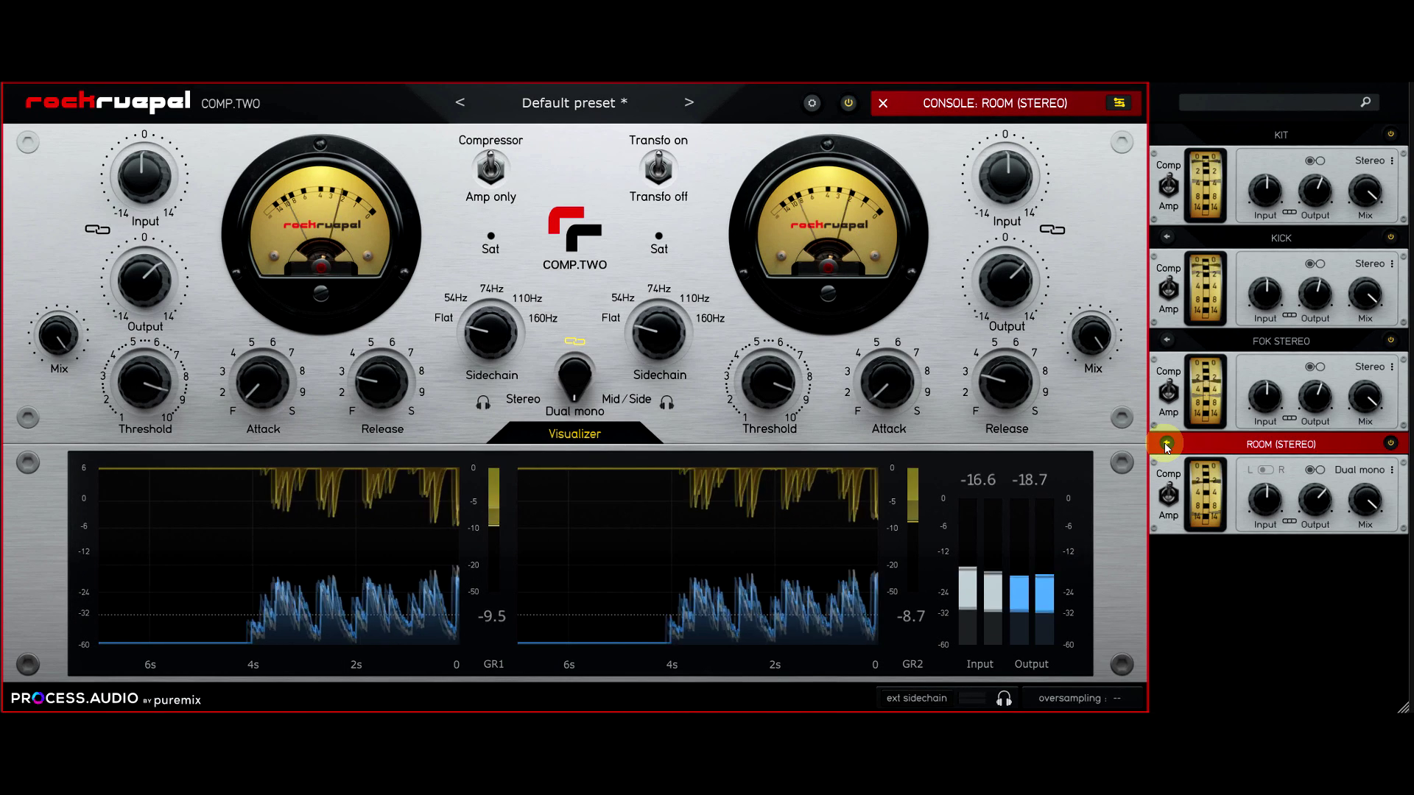
left_click(1167, 342)
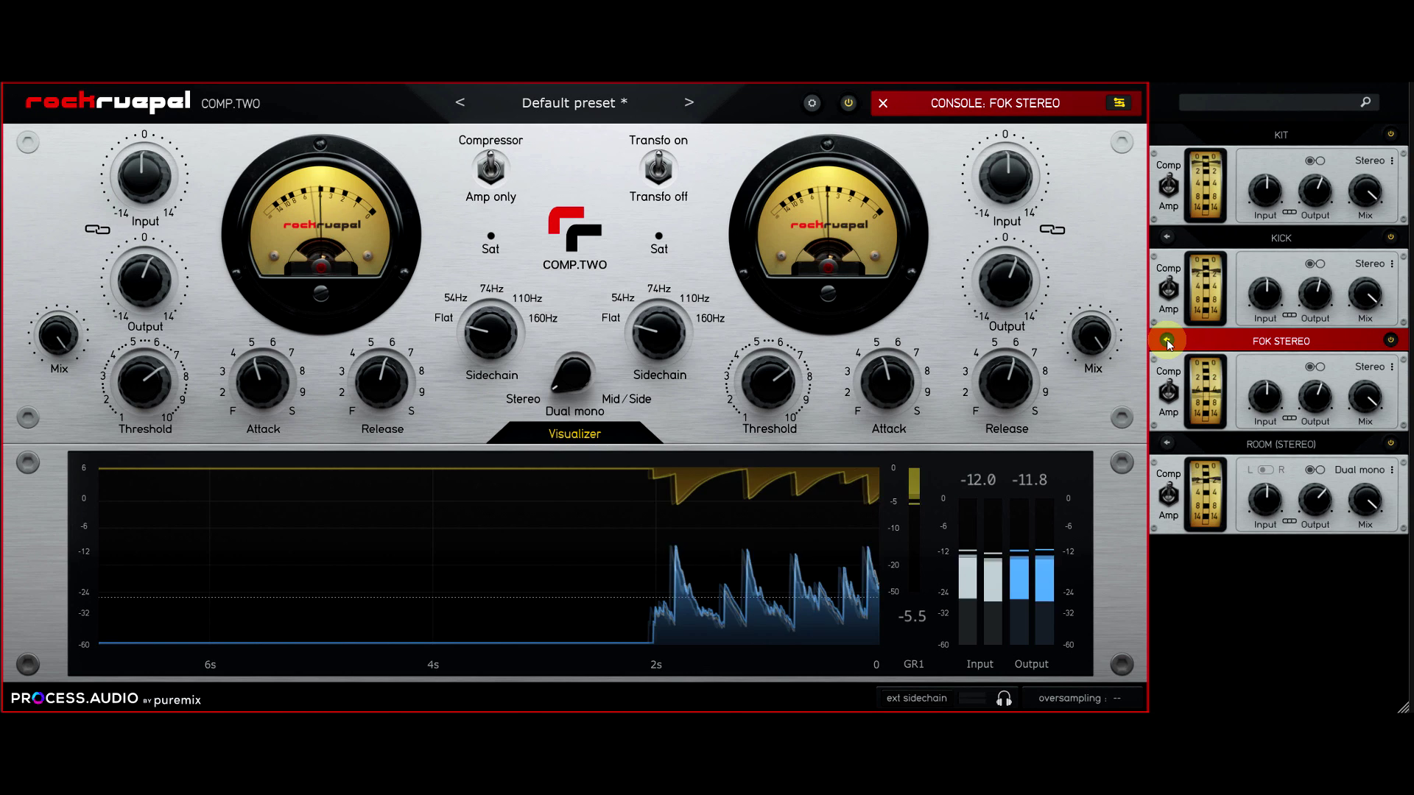
left_click(882, 108)
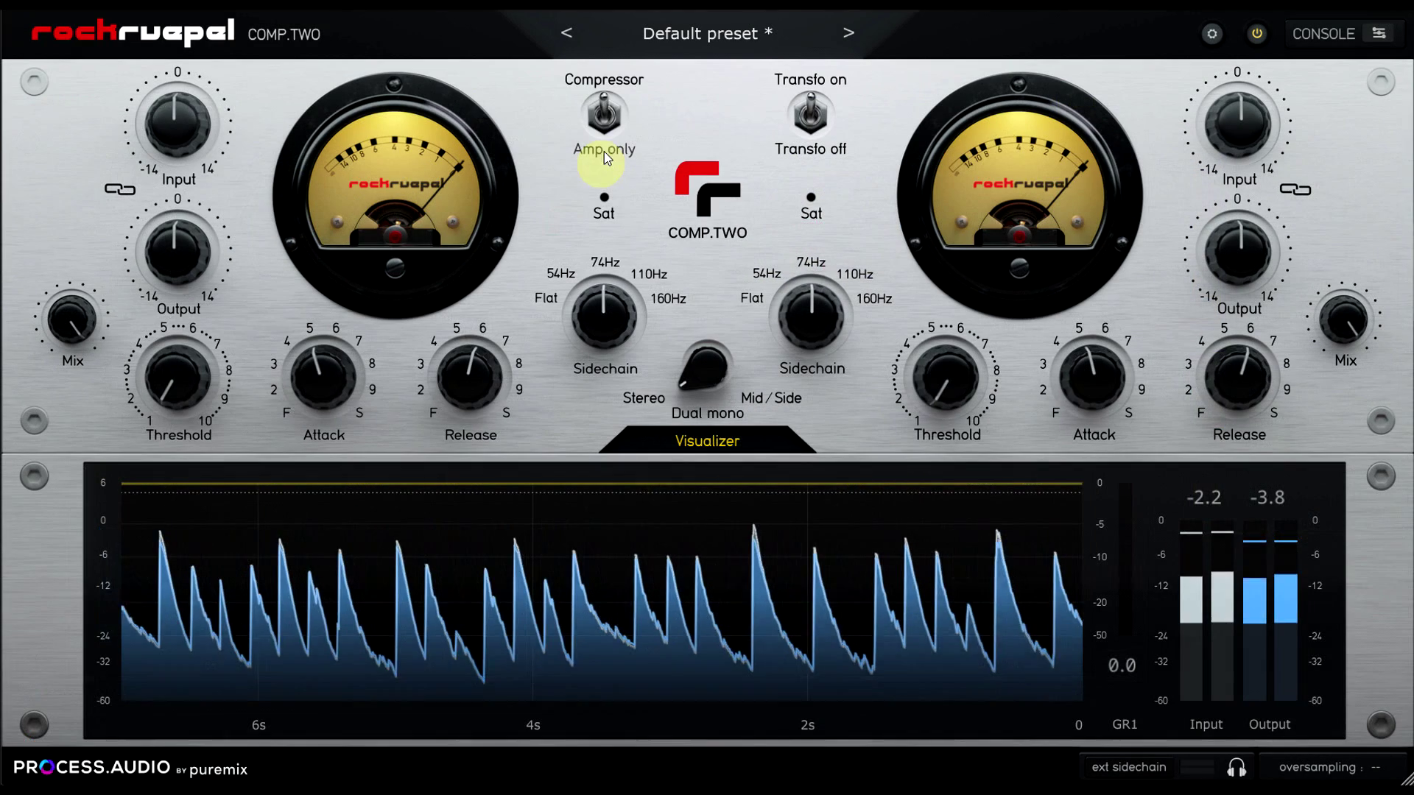
Step: Switch to amp-only mode, raise the input gain to 4.5, then reset it to 0.0
left_click(492, 197)
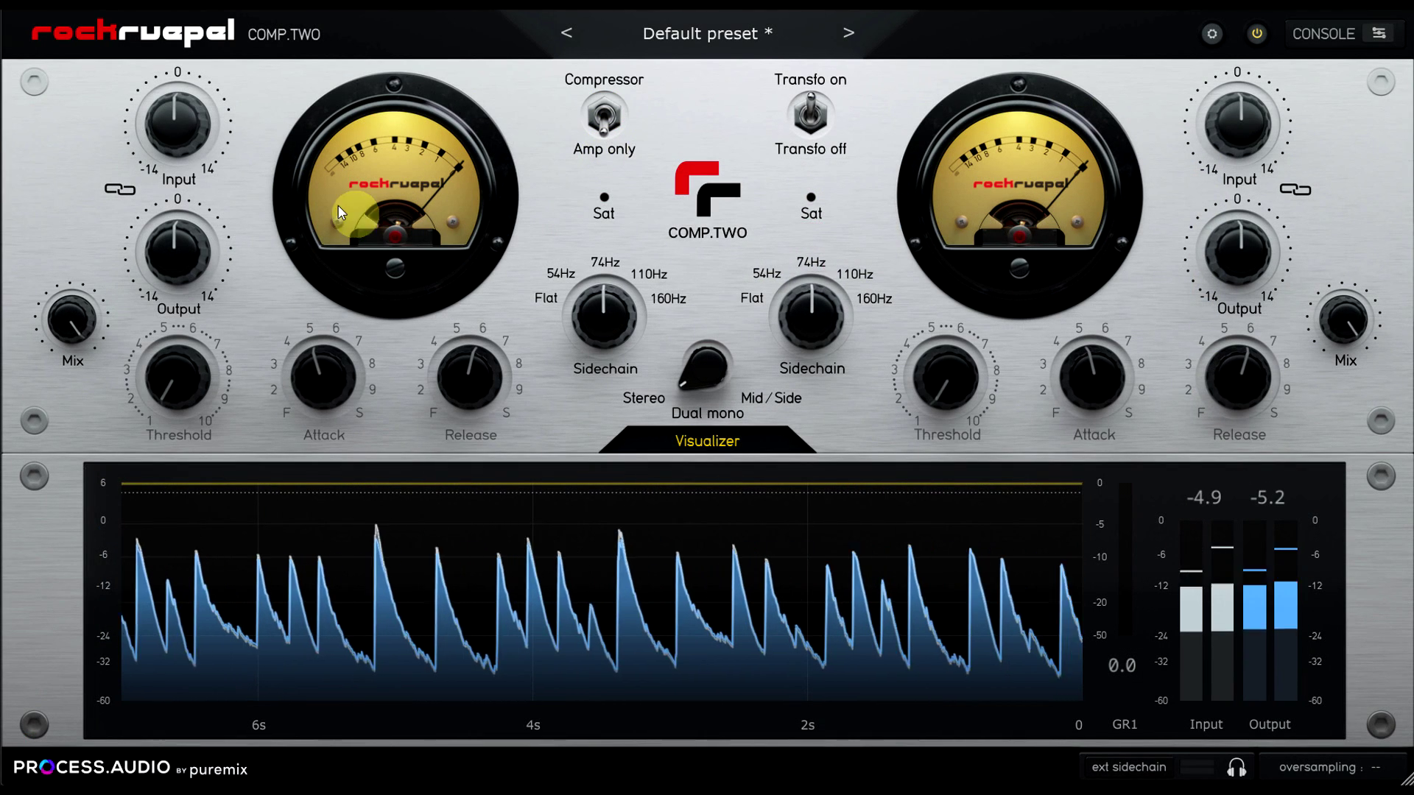
left_click(176, 158)
left_click_drag(178, 158, 174, 121)
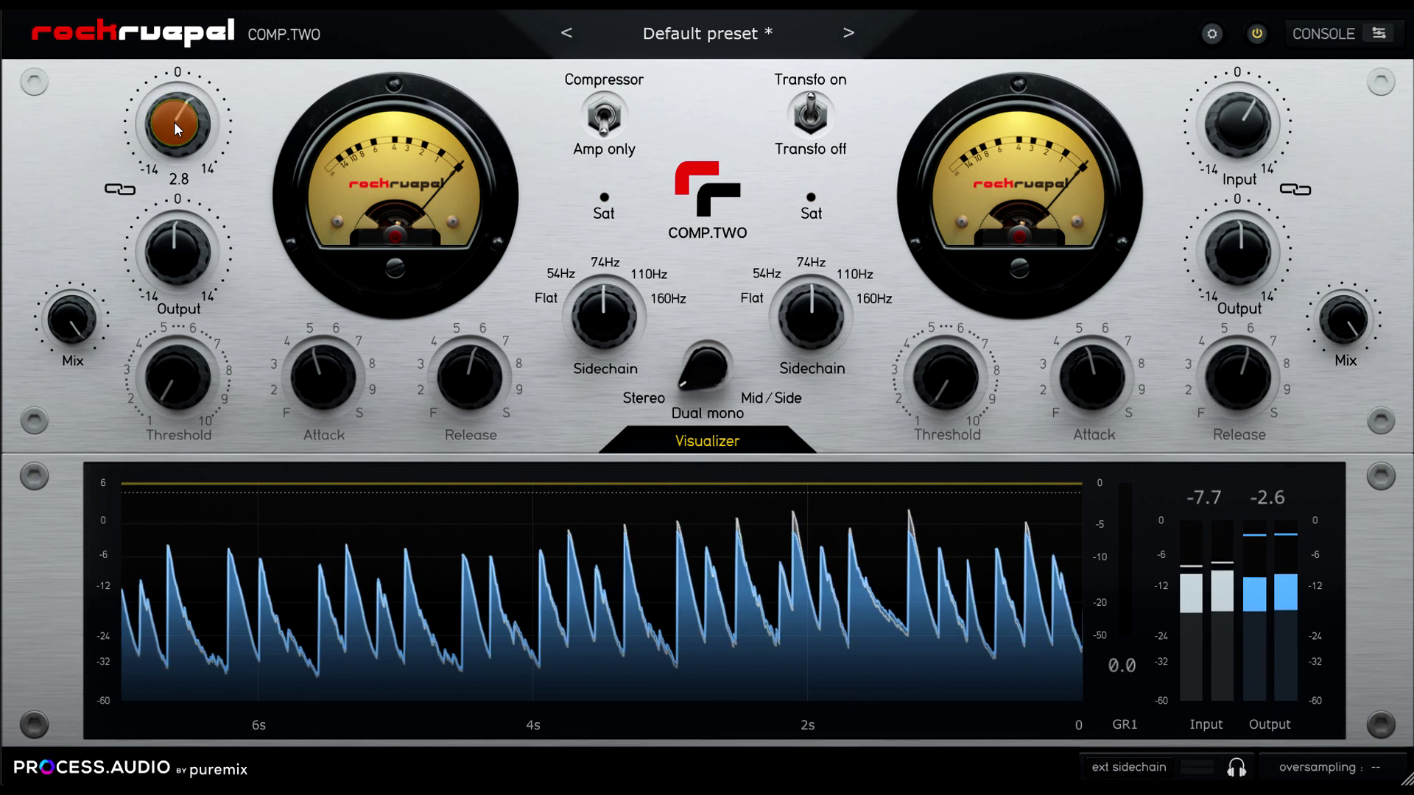
double_click(171, 125)
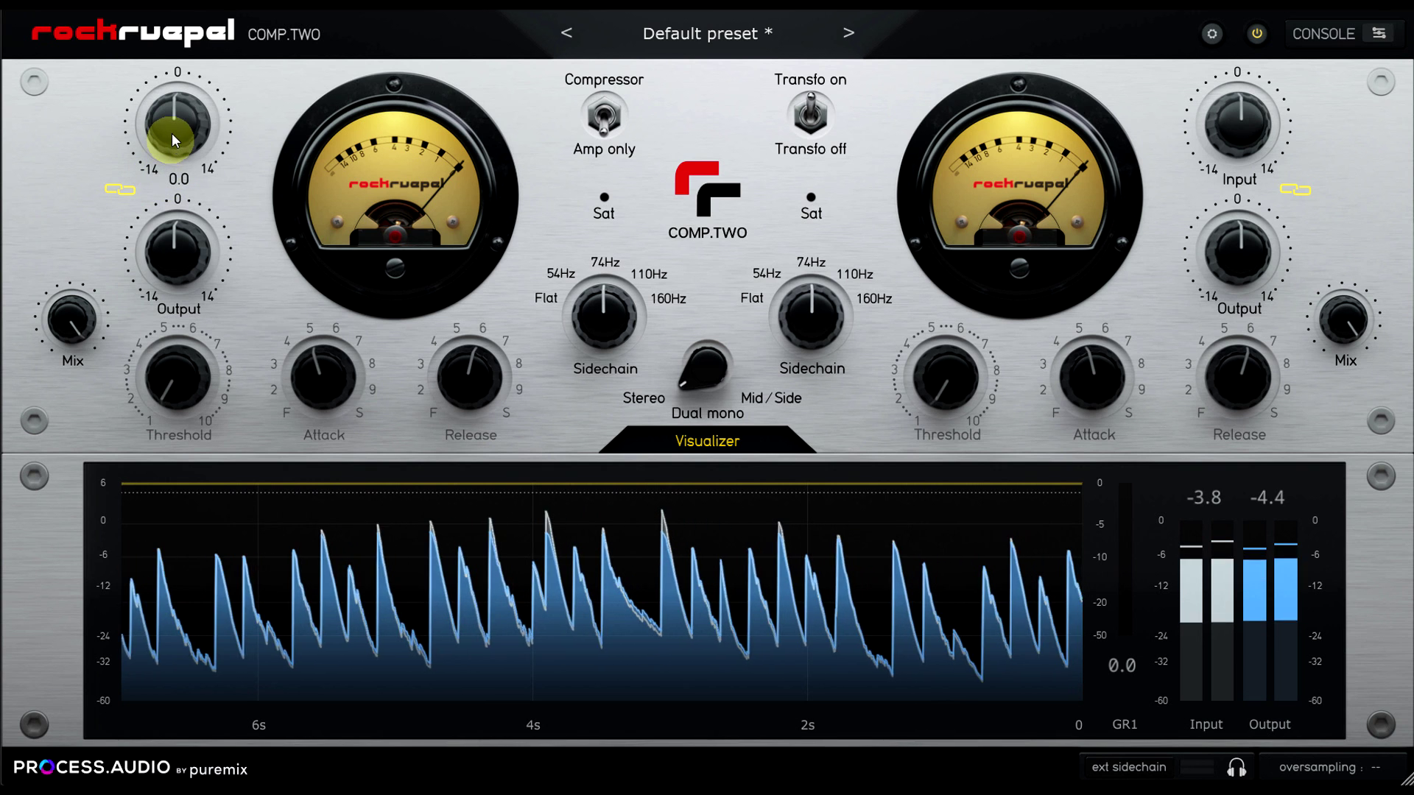
Step: Drive the linked input to its 14.0 maximum, back to 10.5, then toggle bypass off and on
left_click_drag(171, 131, 171, 52)
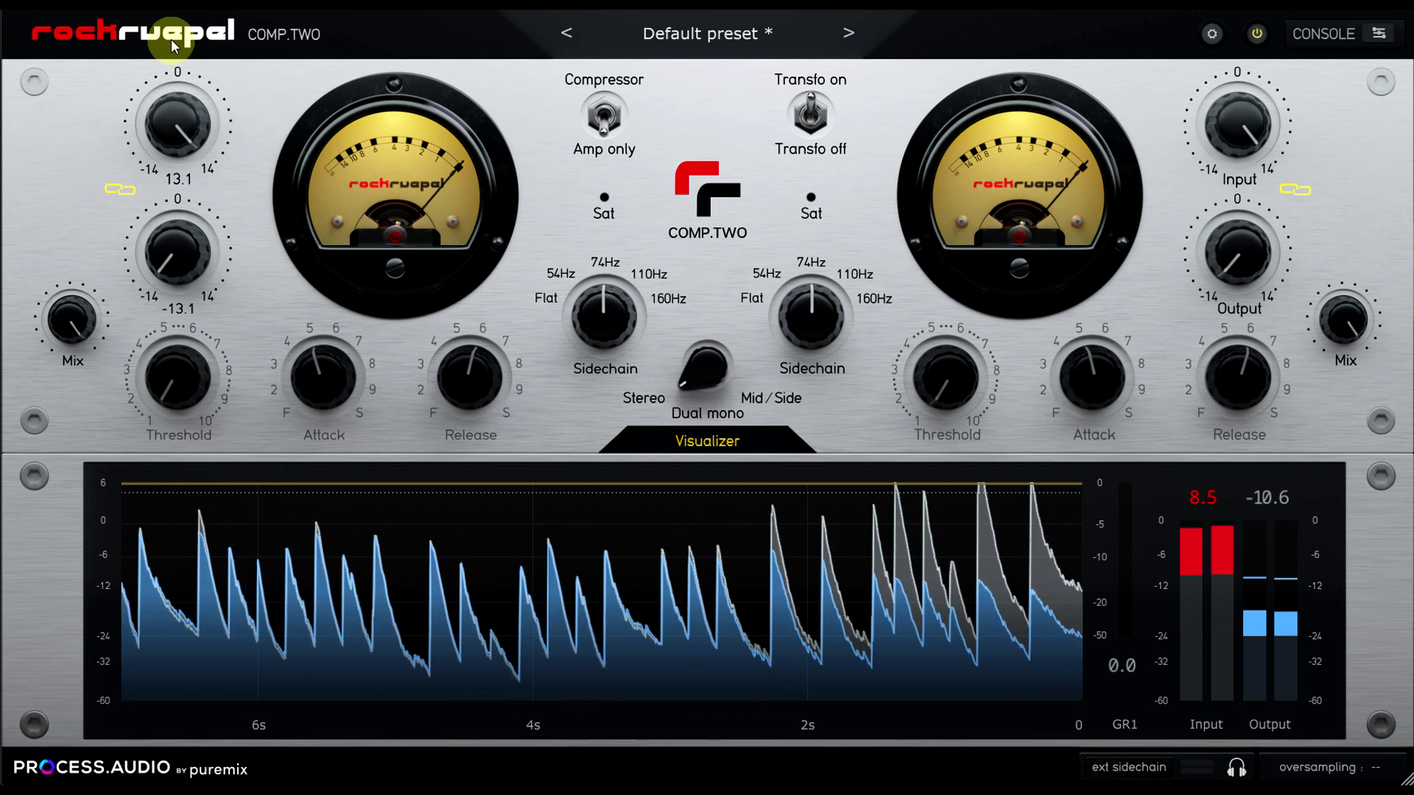
left_click_drag(171, 40, 172, 29)
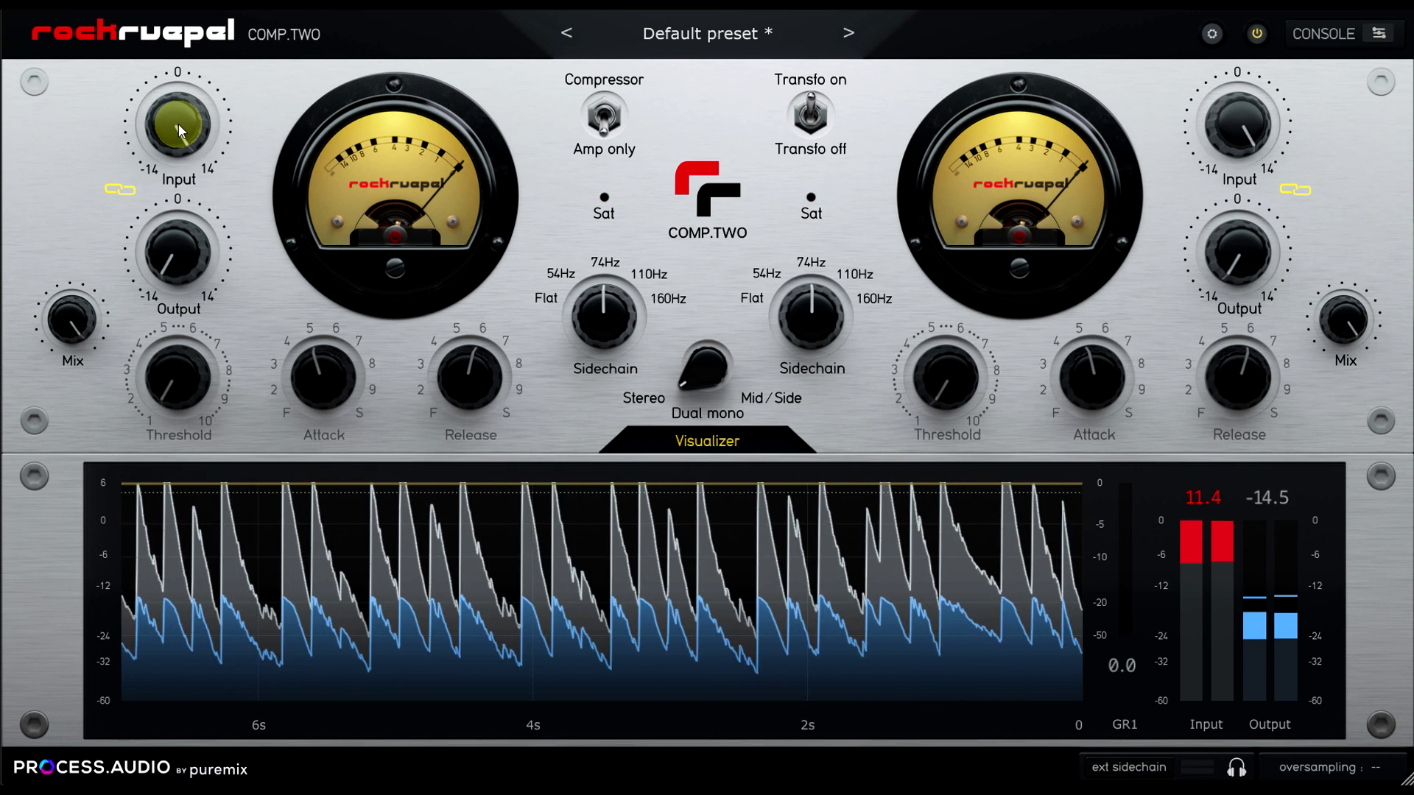
left_click_drag(178, 124, 187, 159)
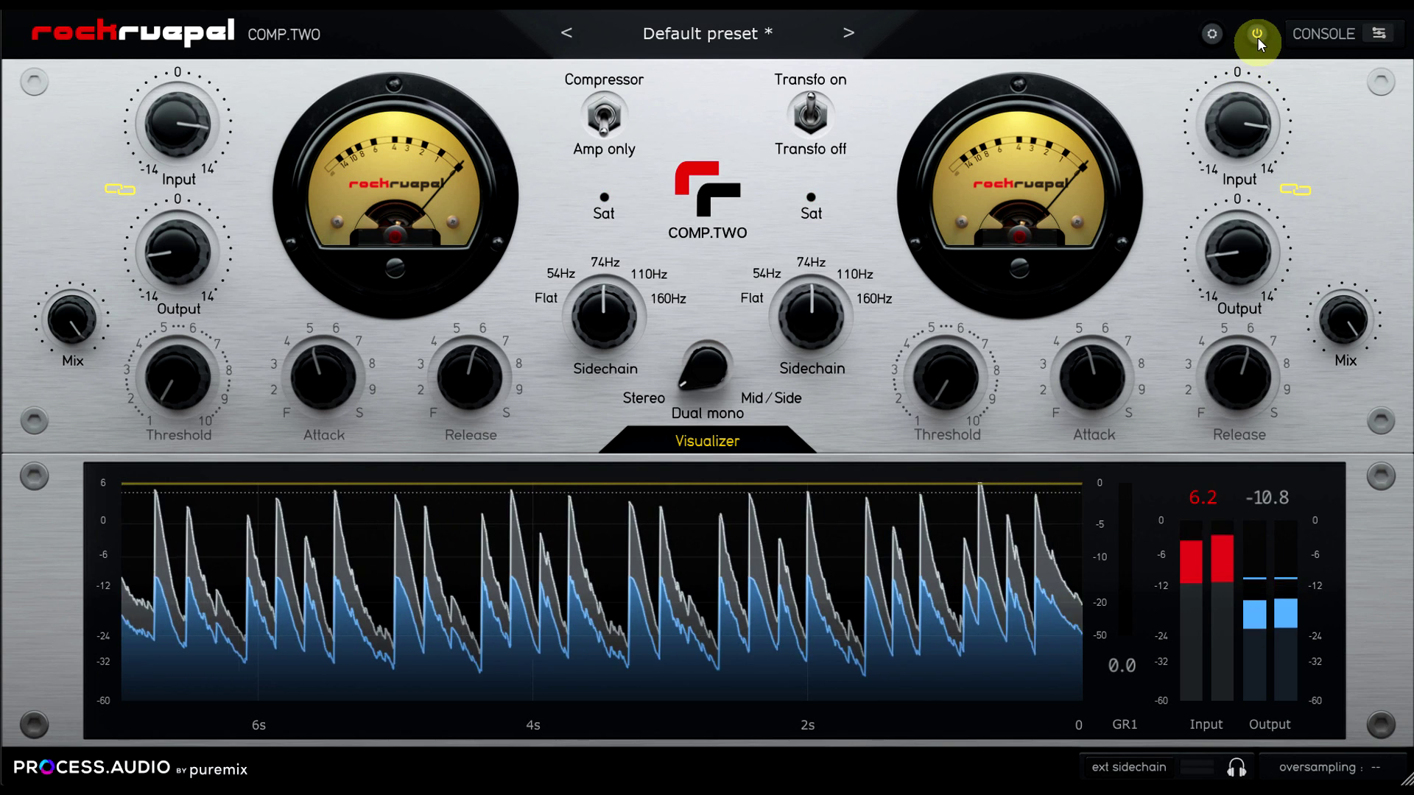
left_click(1257, 32)
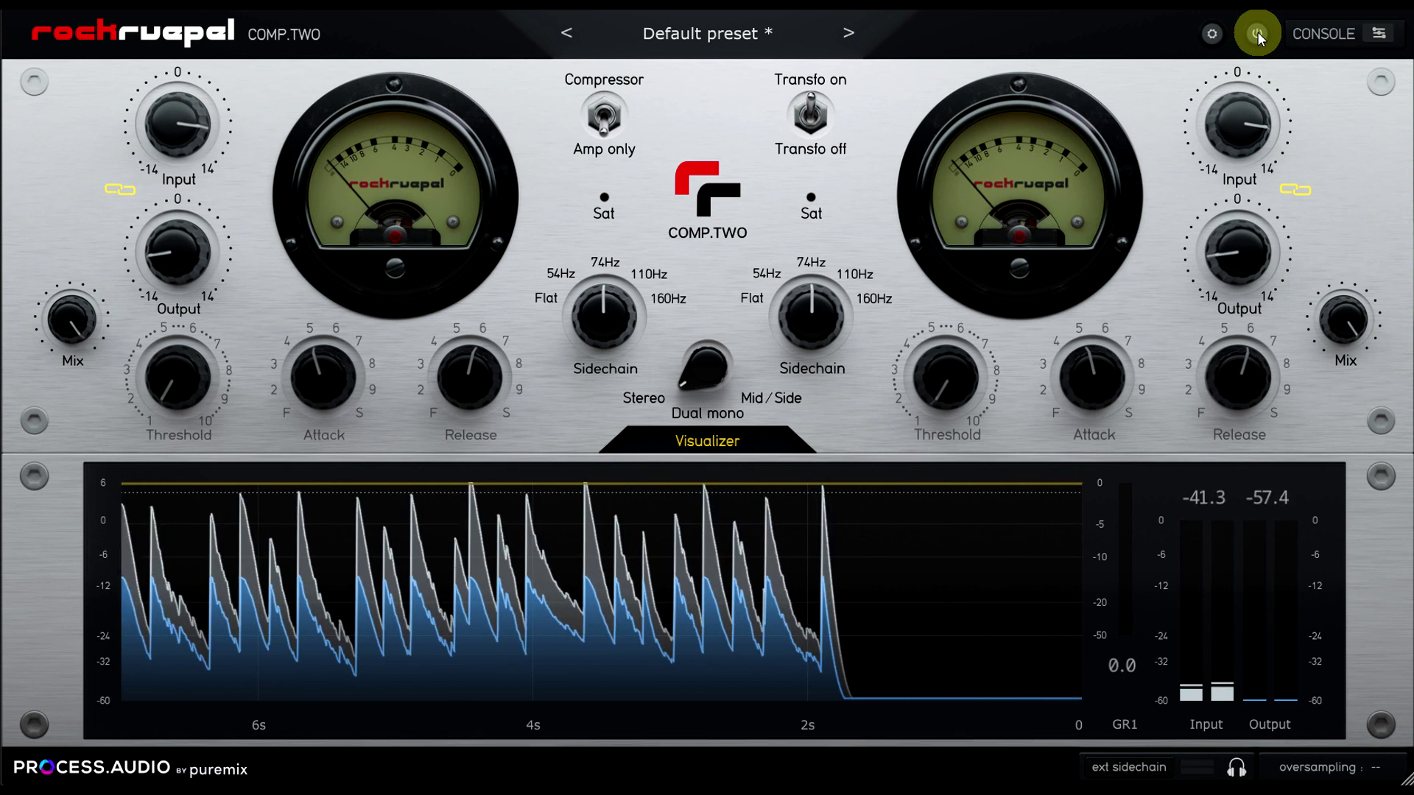
left_click(1257, 32)
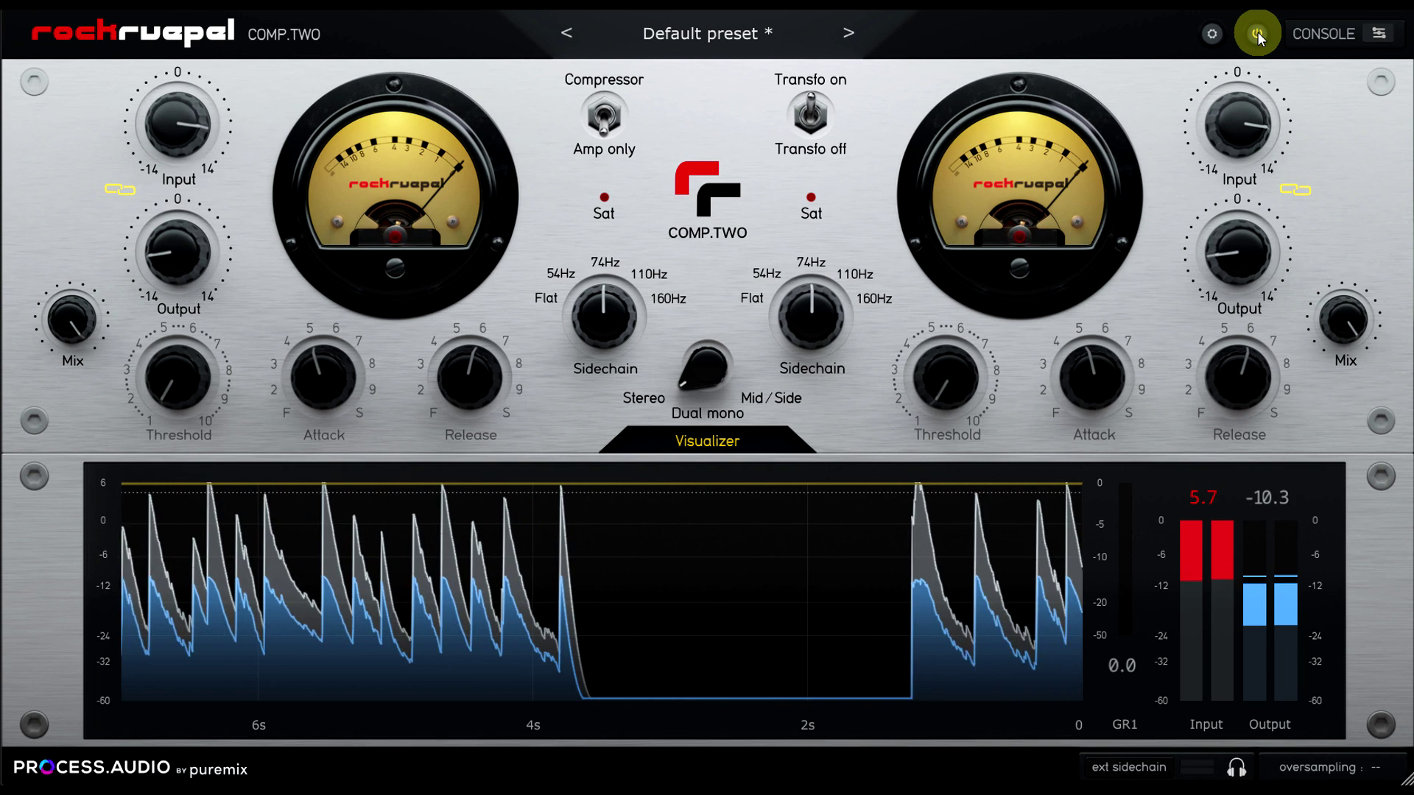
Step: Toggle transformer saturation off and on while lowering the linked input gain to 0.5
left_click(814, 118)
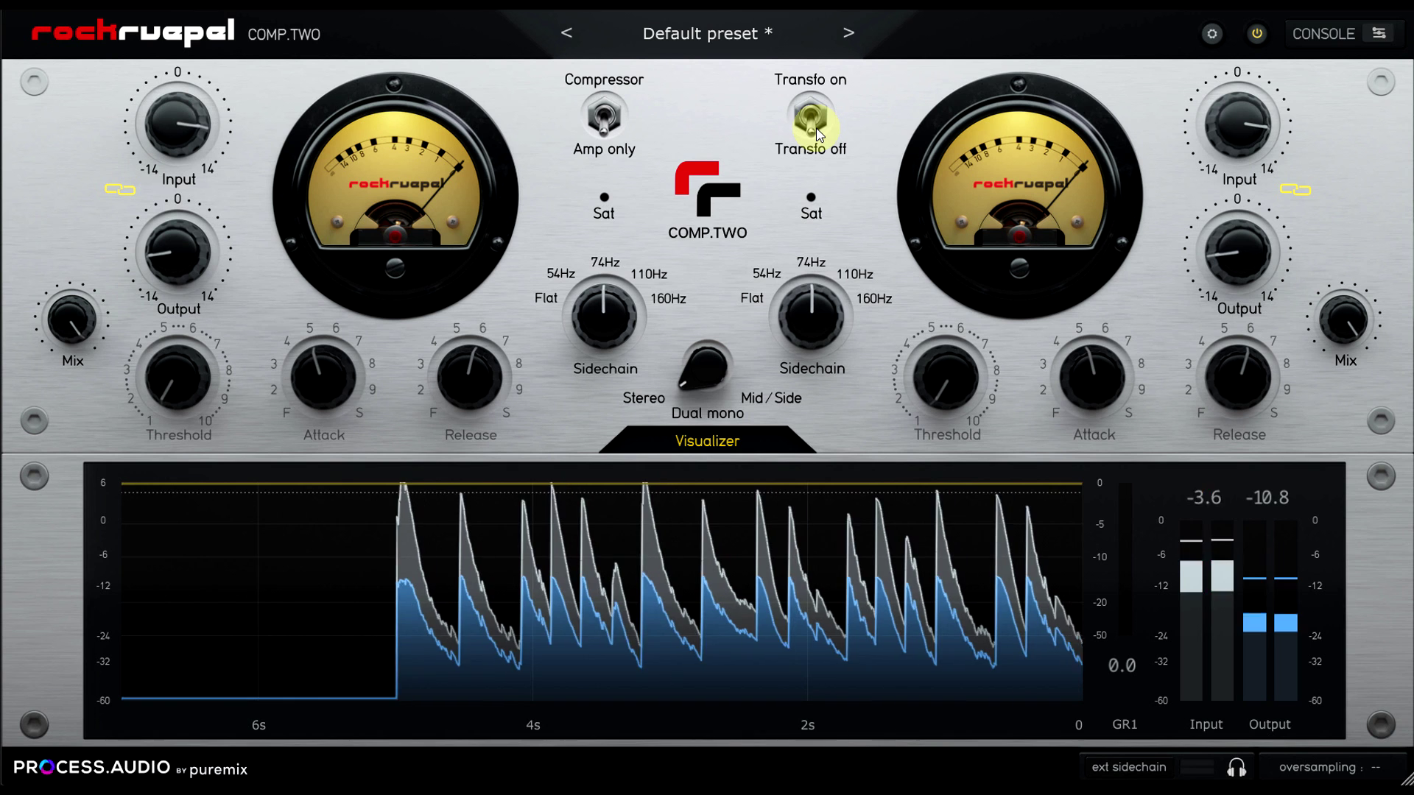
left_click(816, 125)
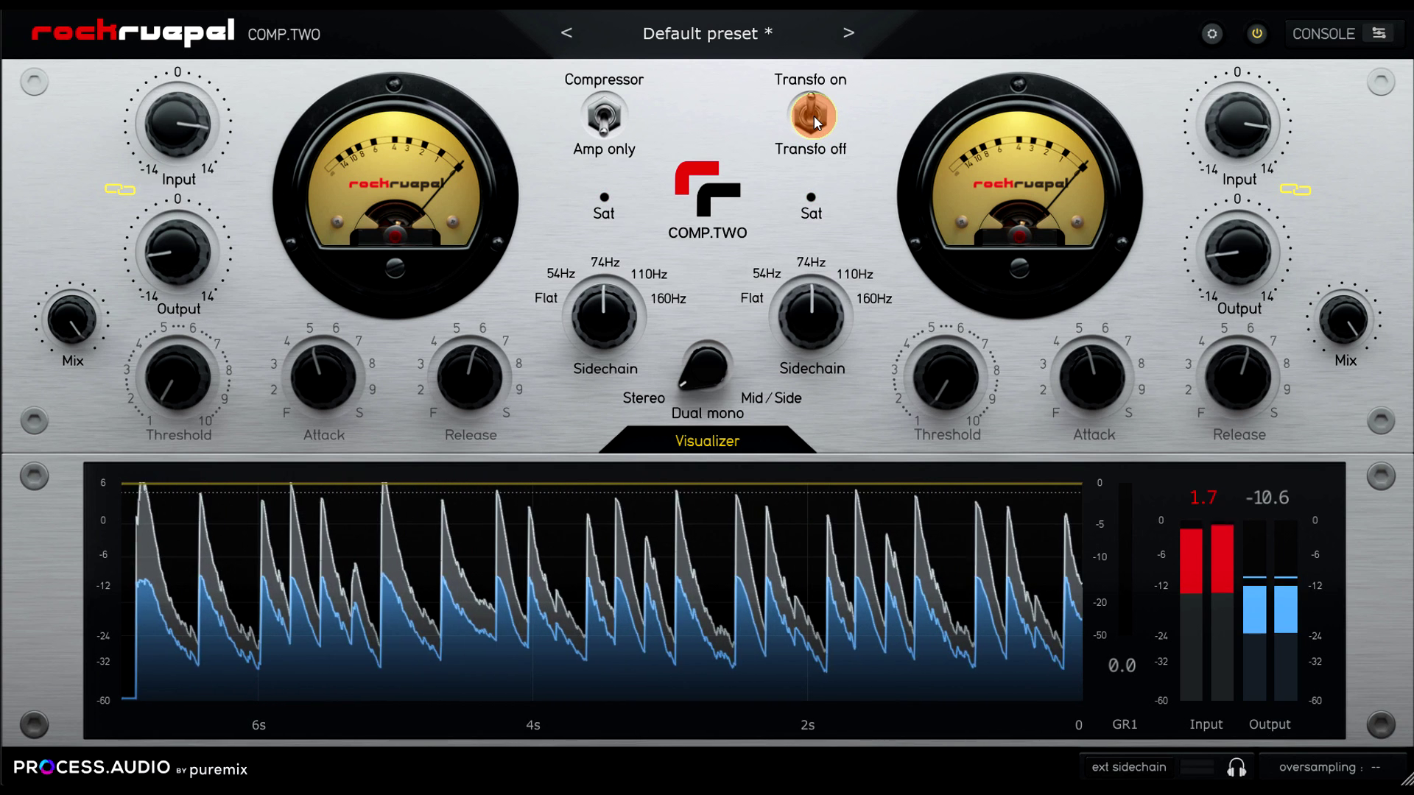
left_click(814, 116)
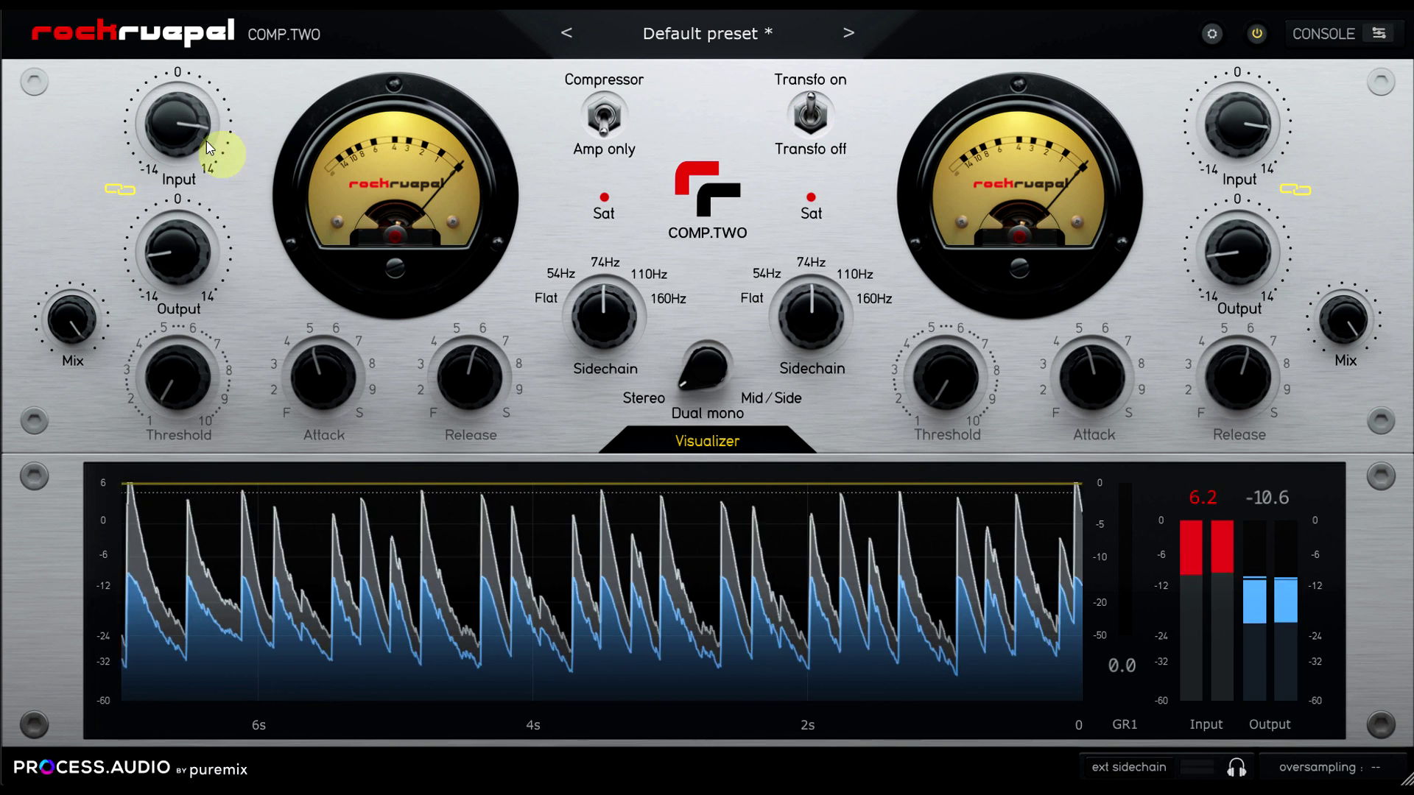
left_click_drag(206, 146, 197, 193)
left_click(815, 119)
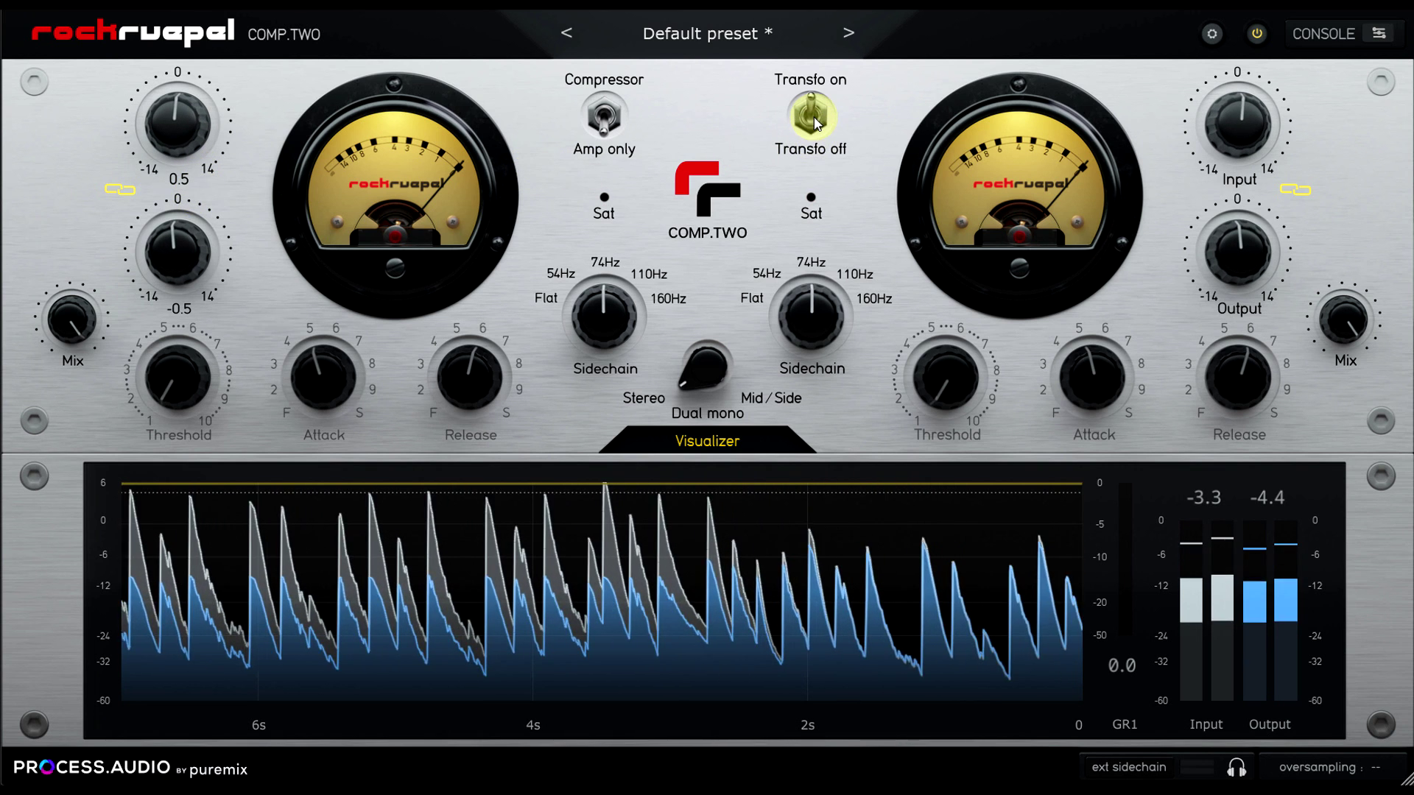
Step: Compare the transformer stage off and on, then raise the linked input to 2.2
left_click(813, 119)
left_click(813, 116)
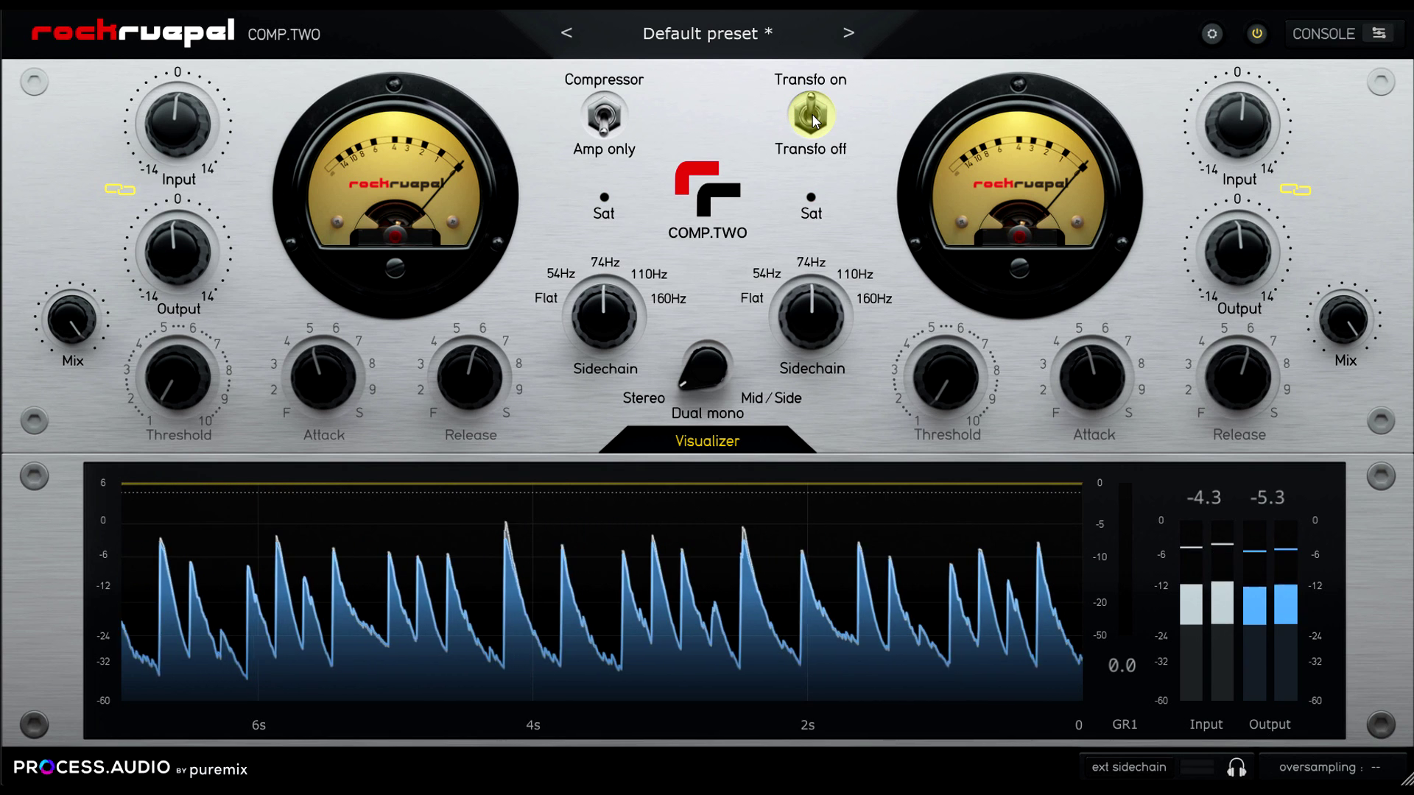
left_click_drag(181, 127, 183, 109)
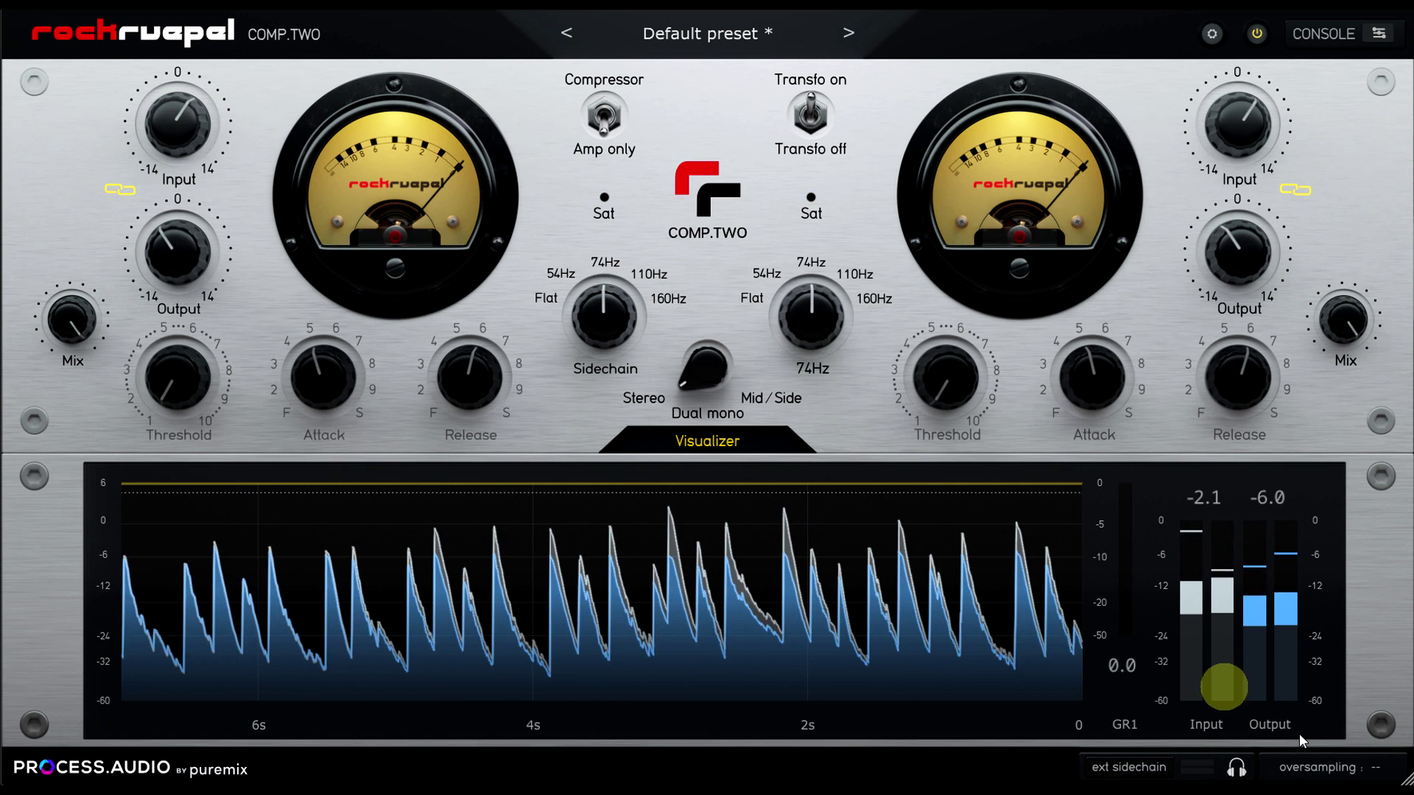
Step: Choose x16 in the bottom-right oversampling field
left_click(1325, 766)
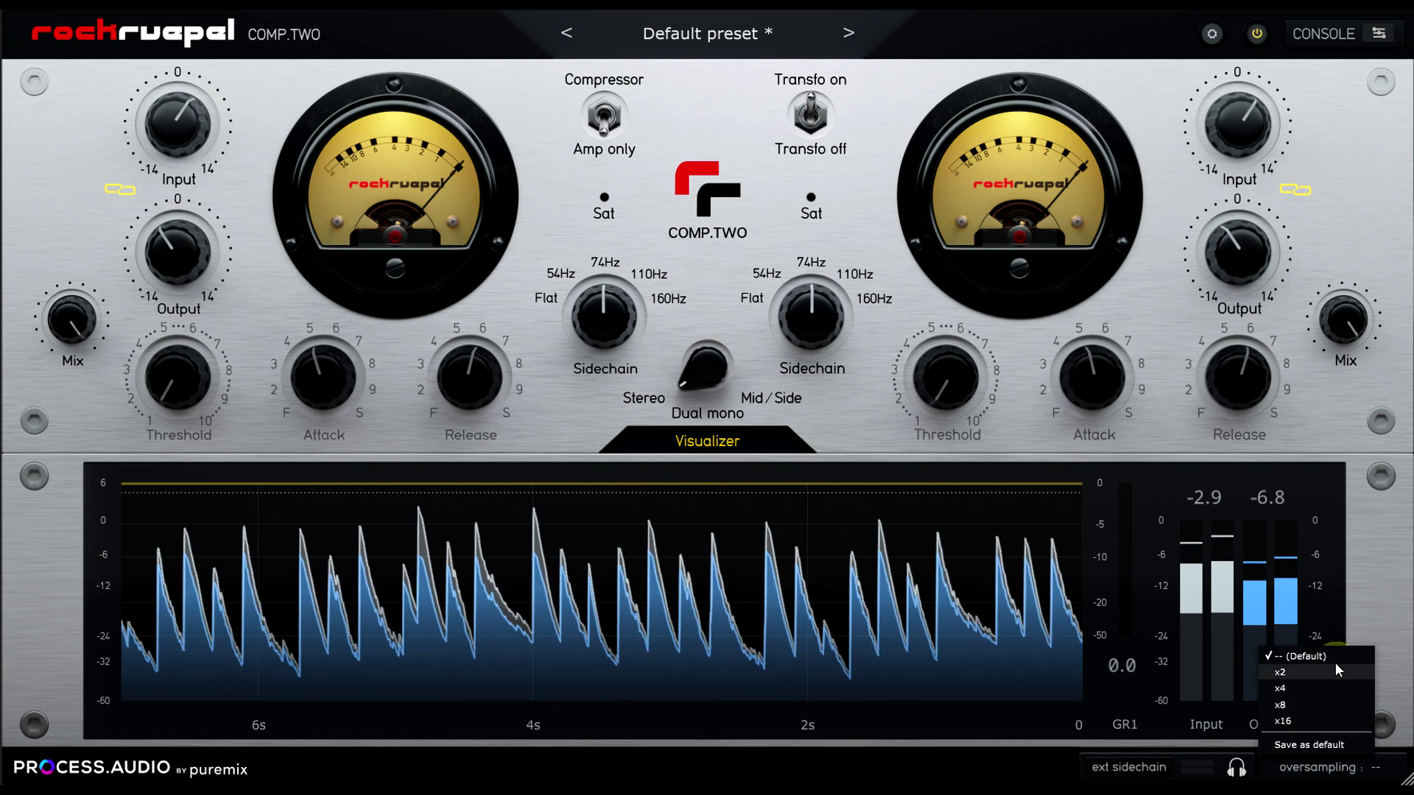
left_click(1329, 720)
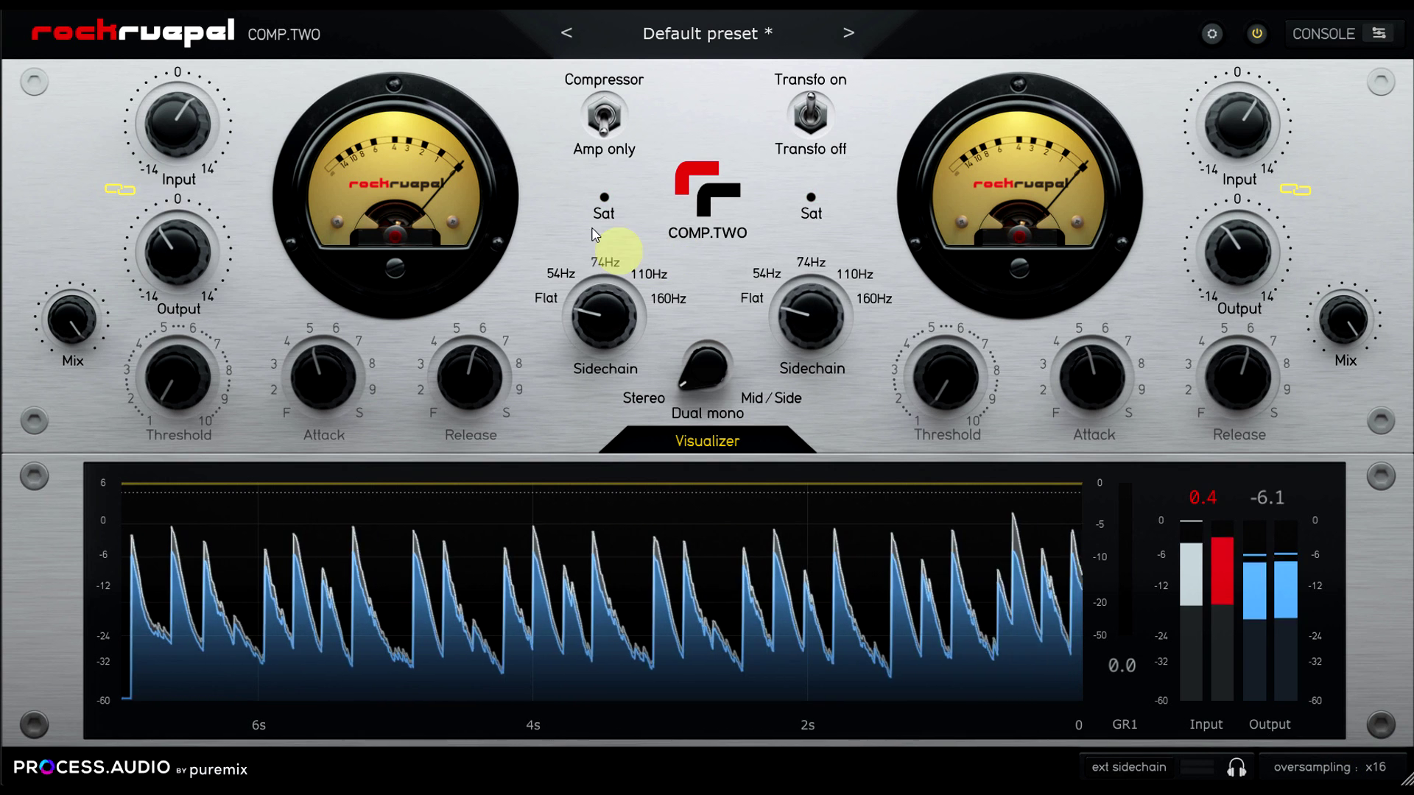
Step: Switch to Compressor mode and tune the linked threshold, settling at 4.71
left_click(593, 140)
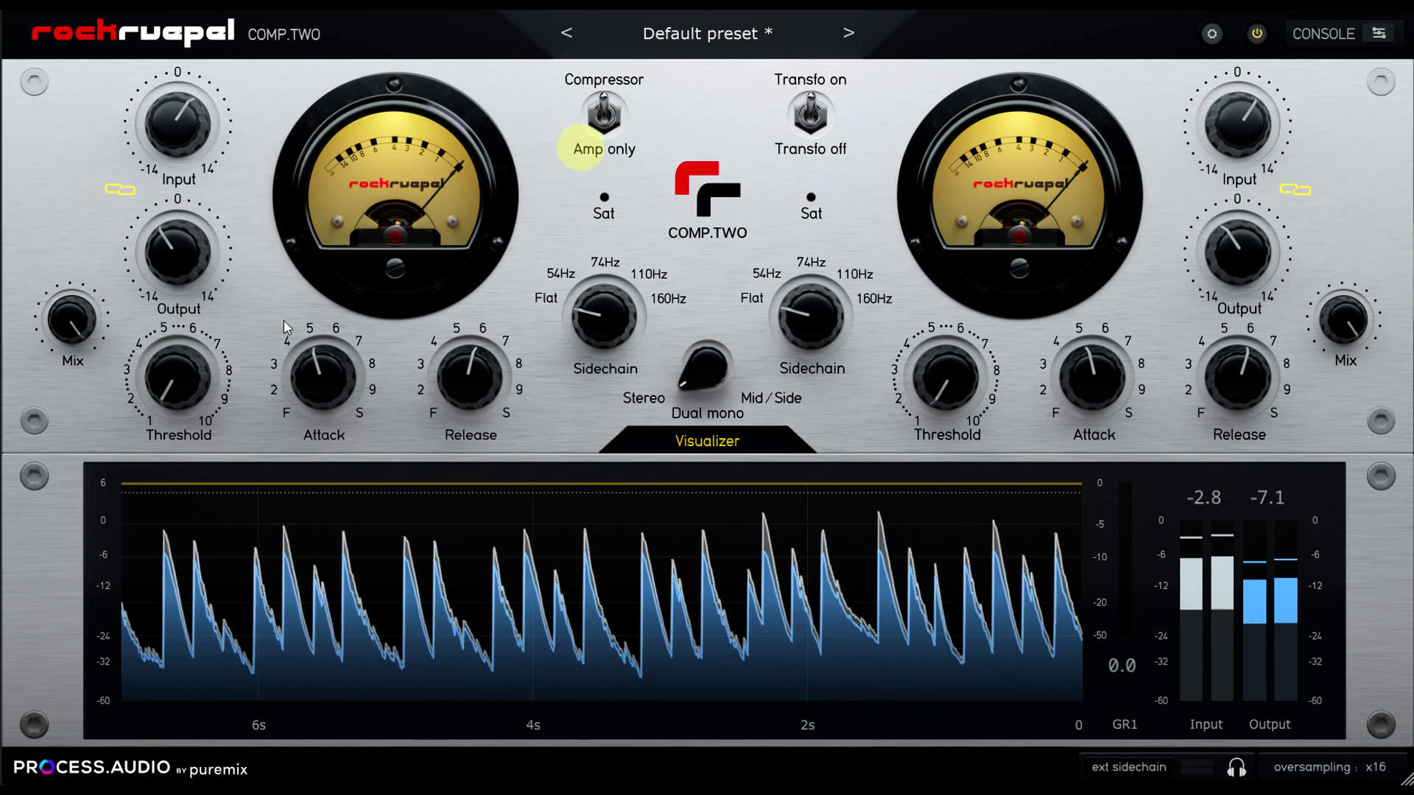
left_click_drag(180, 369, 214, 288)
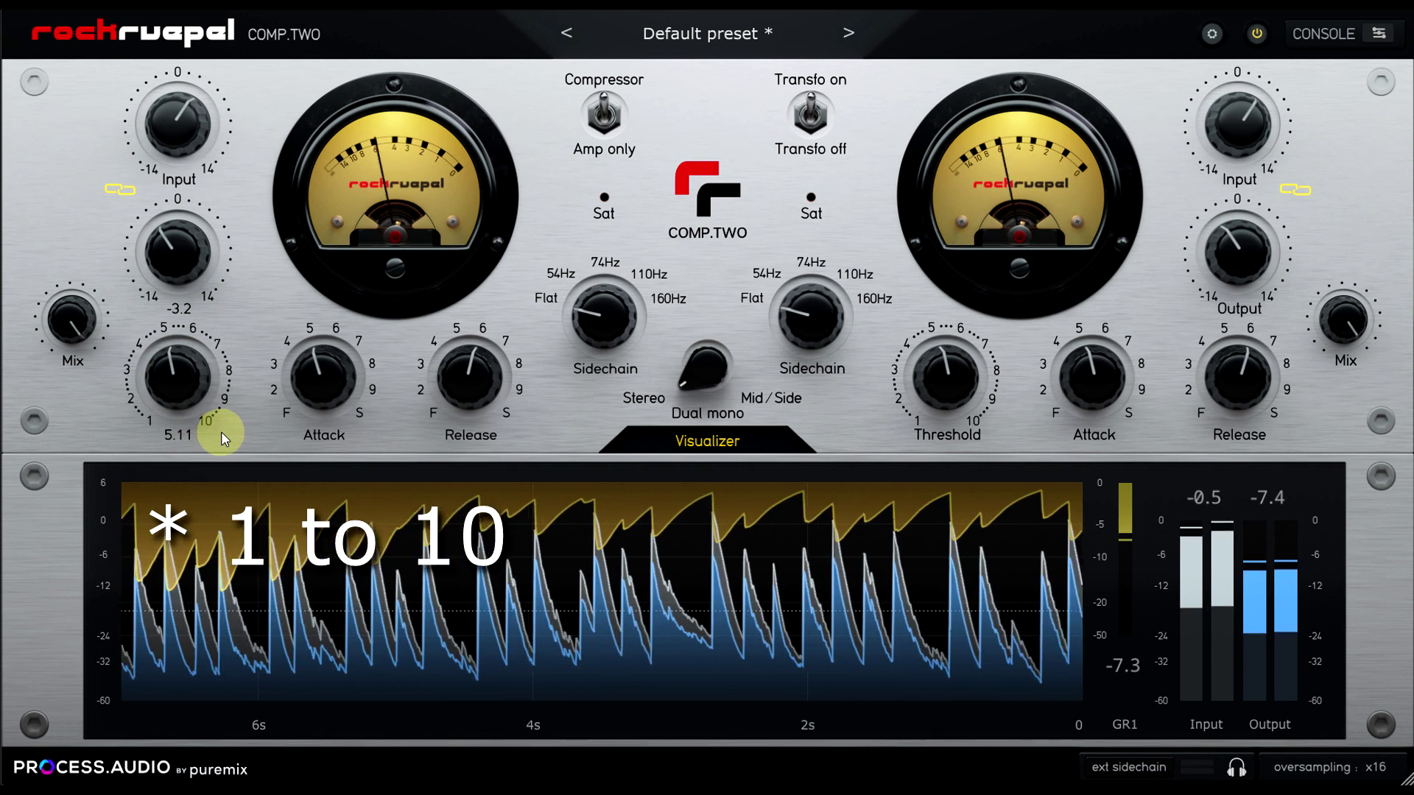
left_click_drag(184, 371, 186, 387)
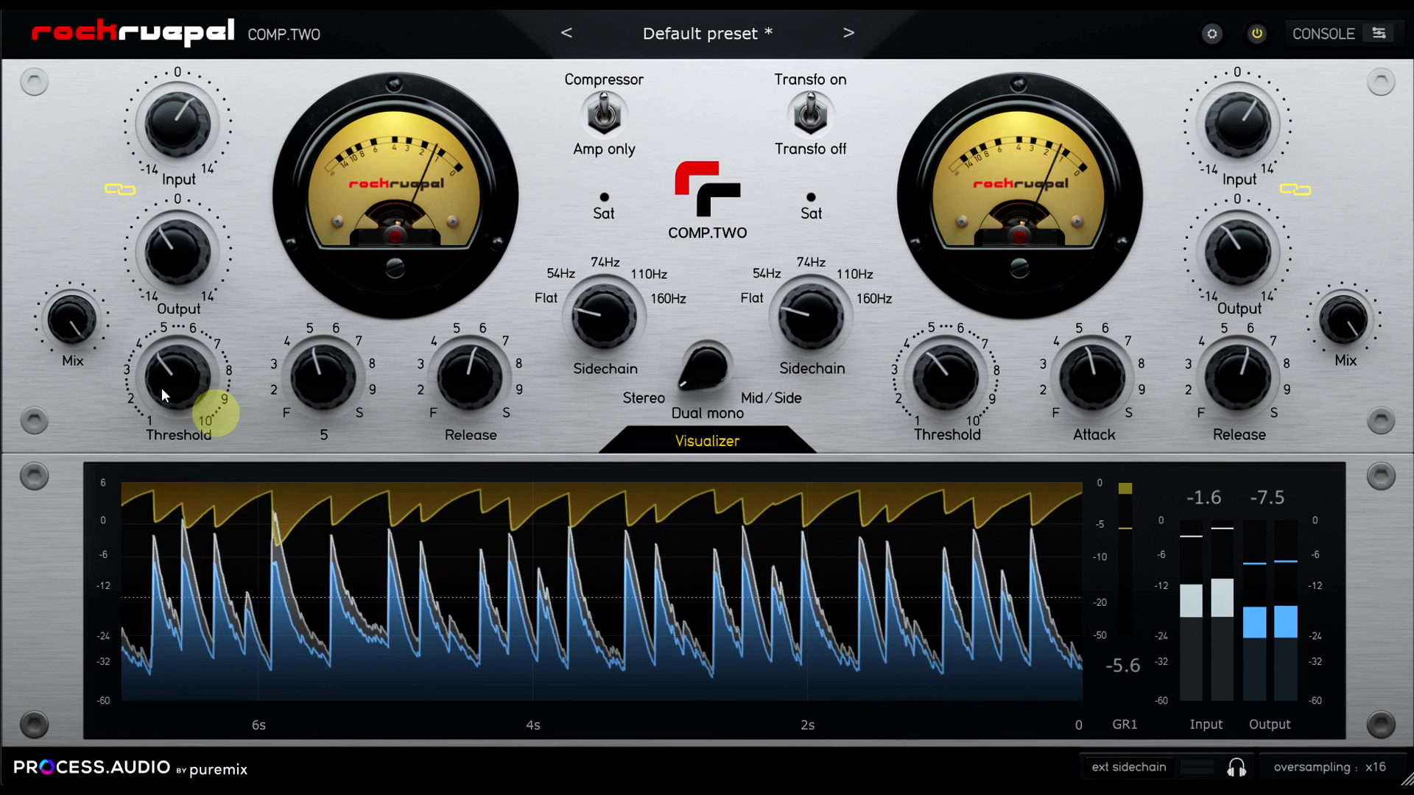
left_click_drag(180, 377, 180, 384)
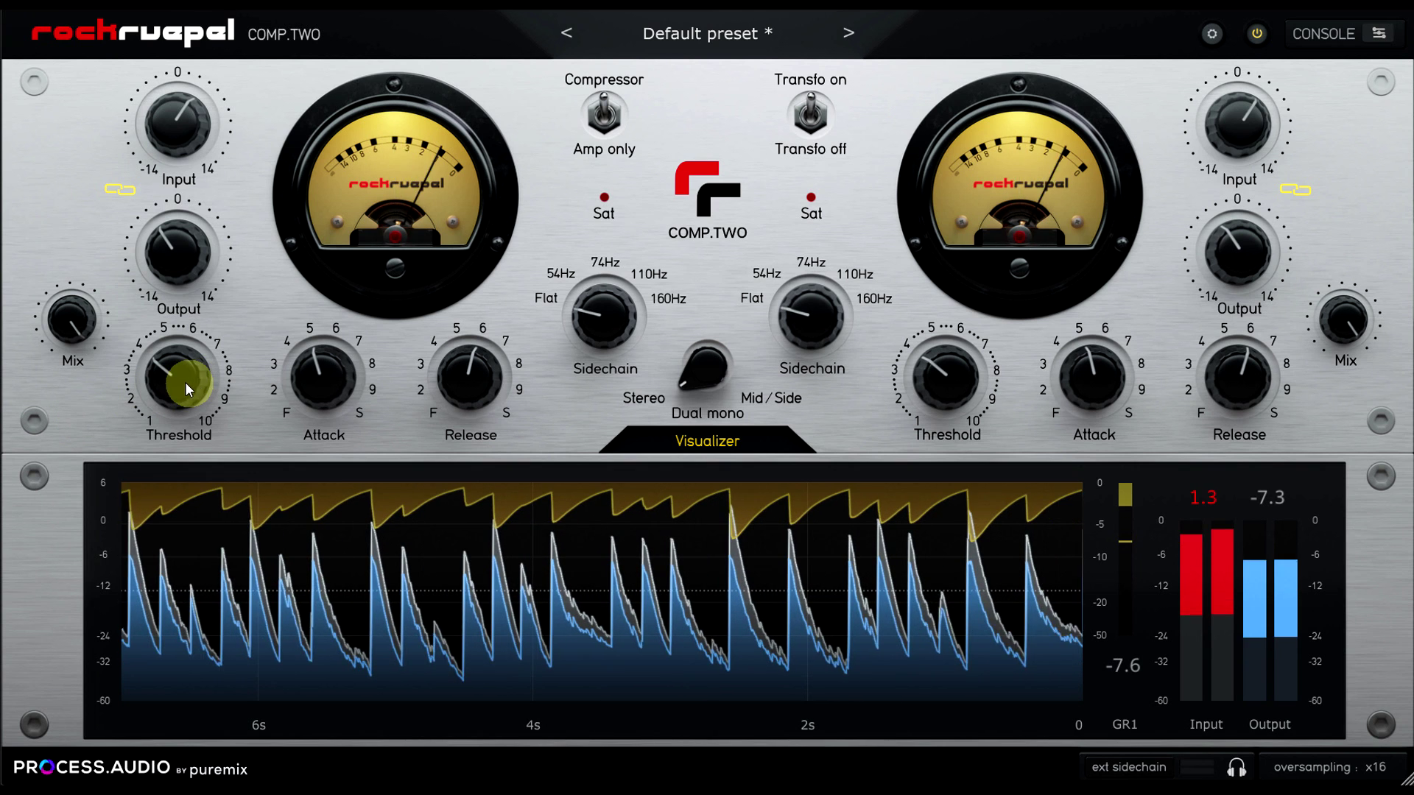
left_click_drag(185, 383, 171, 417)
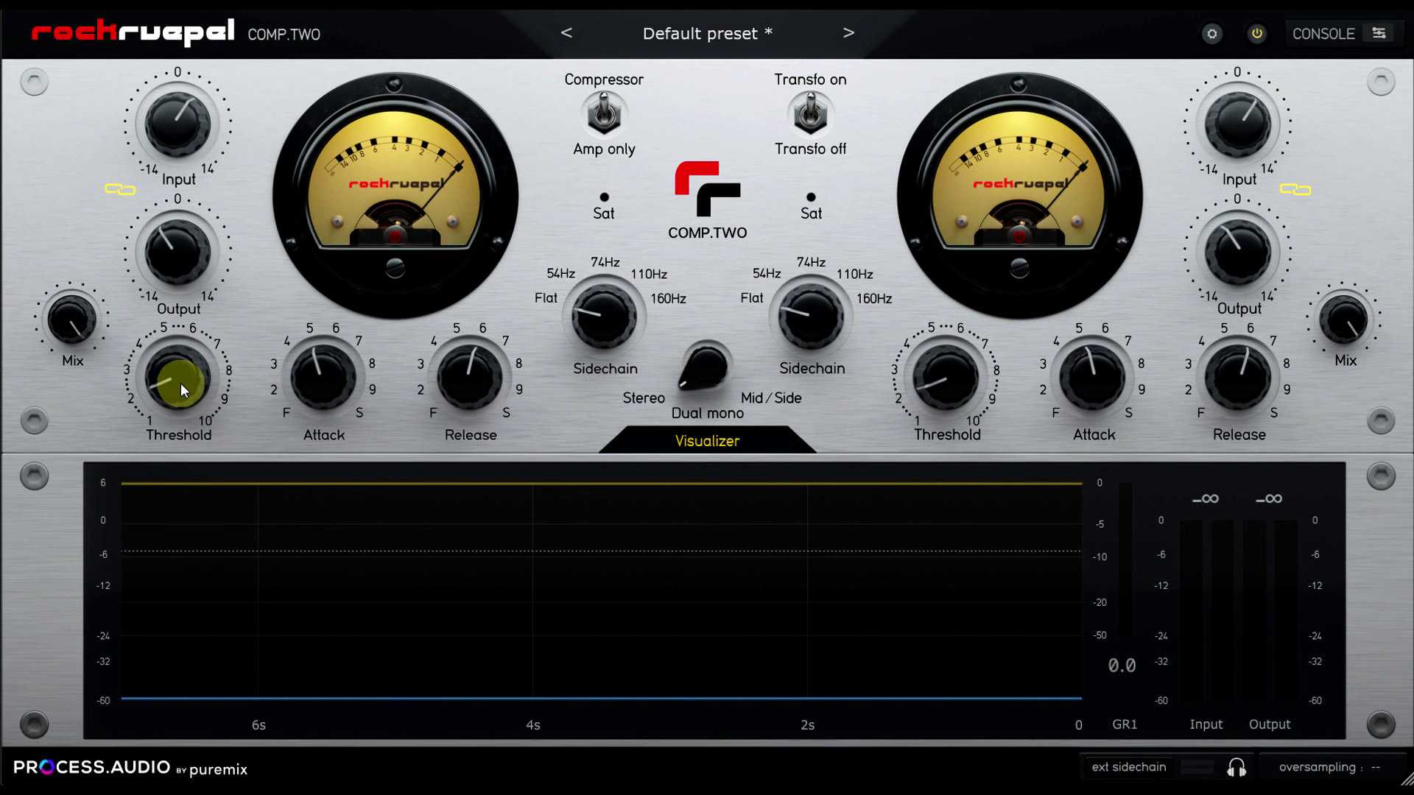
Step: Set threshold near 4.97, unlink and trim output to 0.2, then relink and lower output to -2.3
left_click_drag(180, 383, 174, 297)
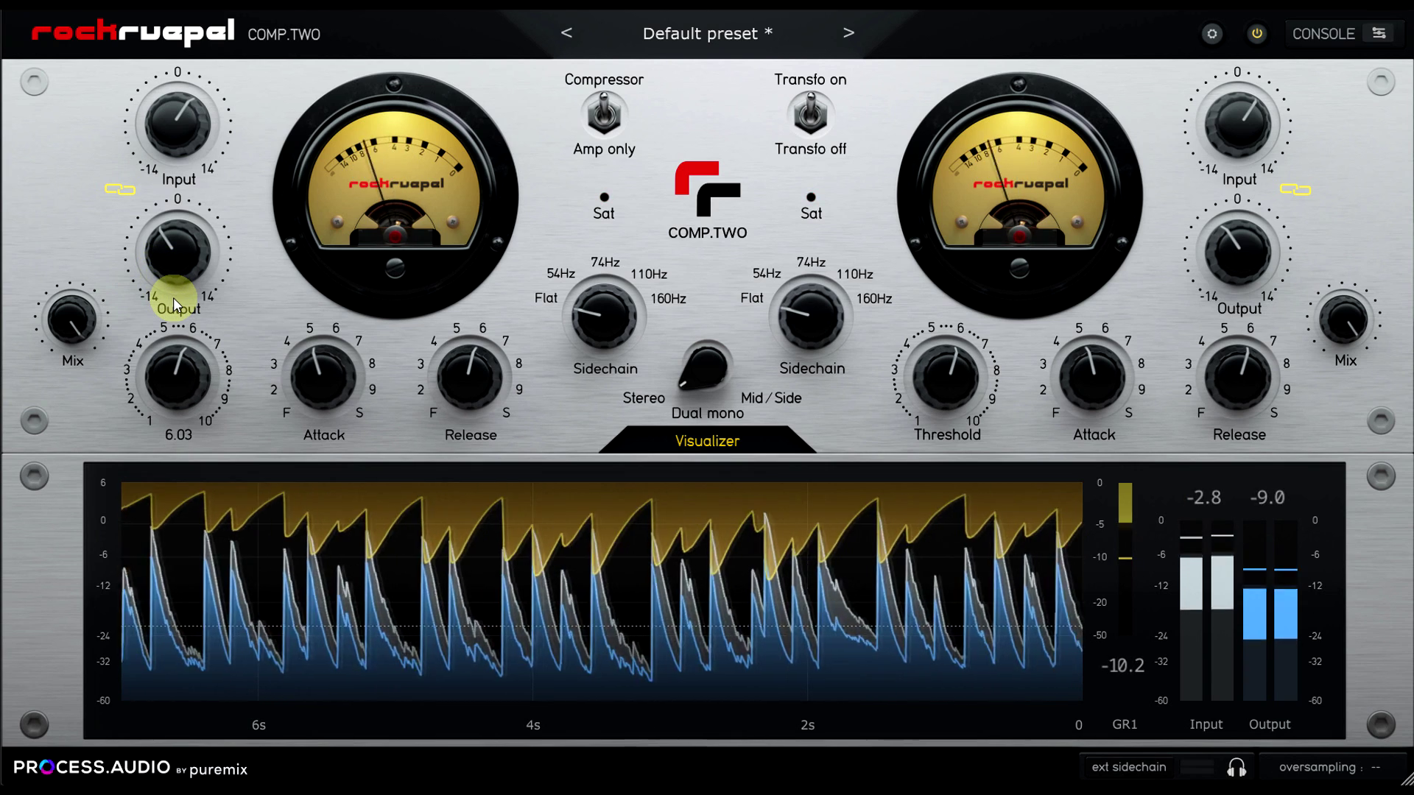
mouse_move(174, 298)
left_mouse_down()
mouse_move(184, 321)
mouse_move(184, 303)
left_mouse_up()
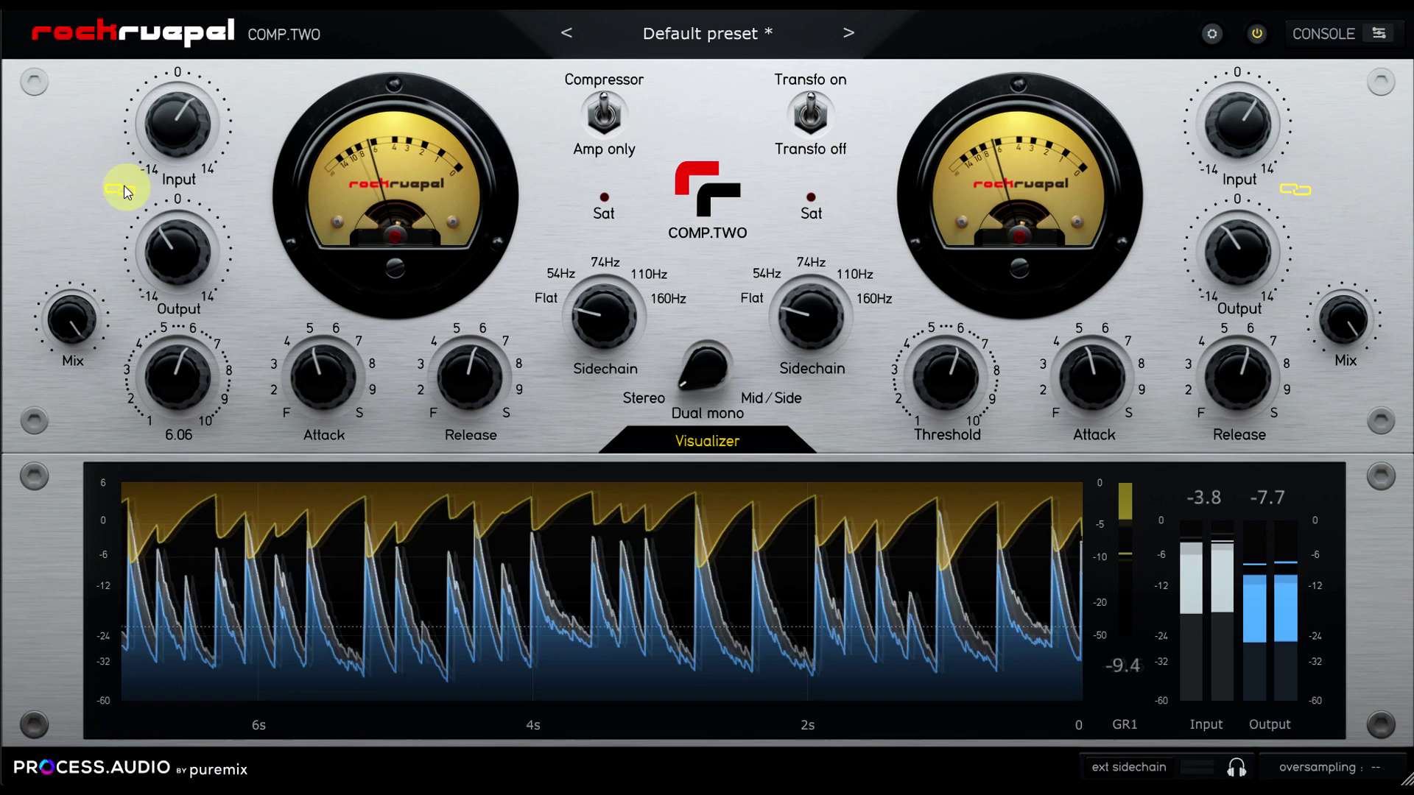
left_click(117, 188)
left_click_drag(177, 247, 170, 227)
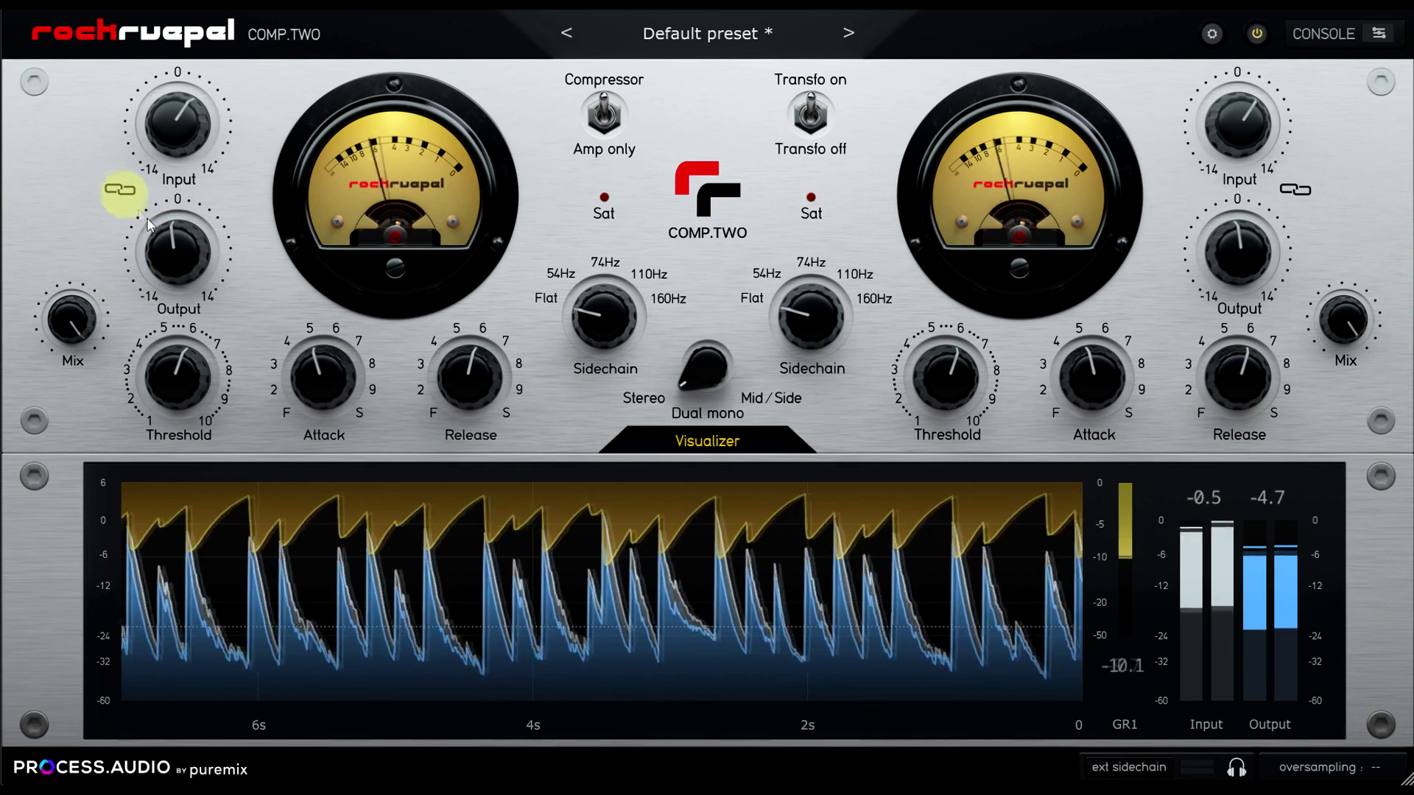
left_click_drag(179, 261, 179, 260)
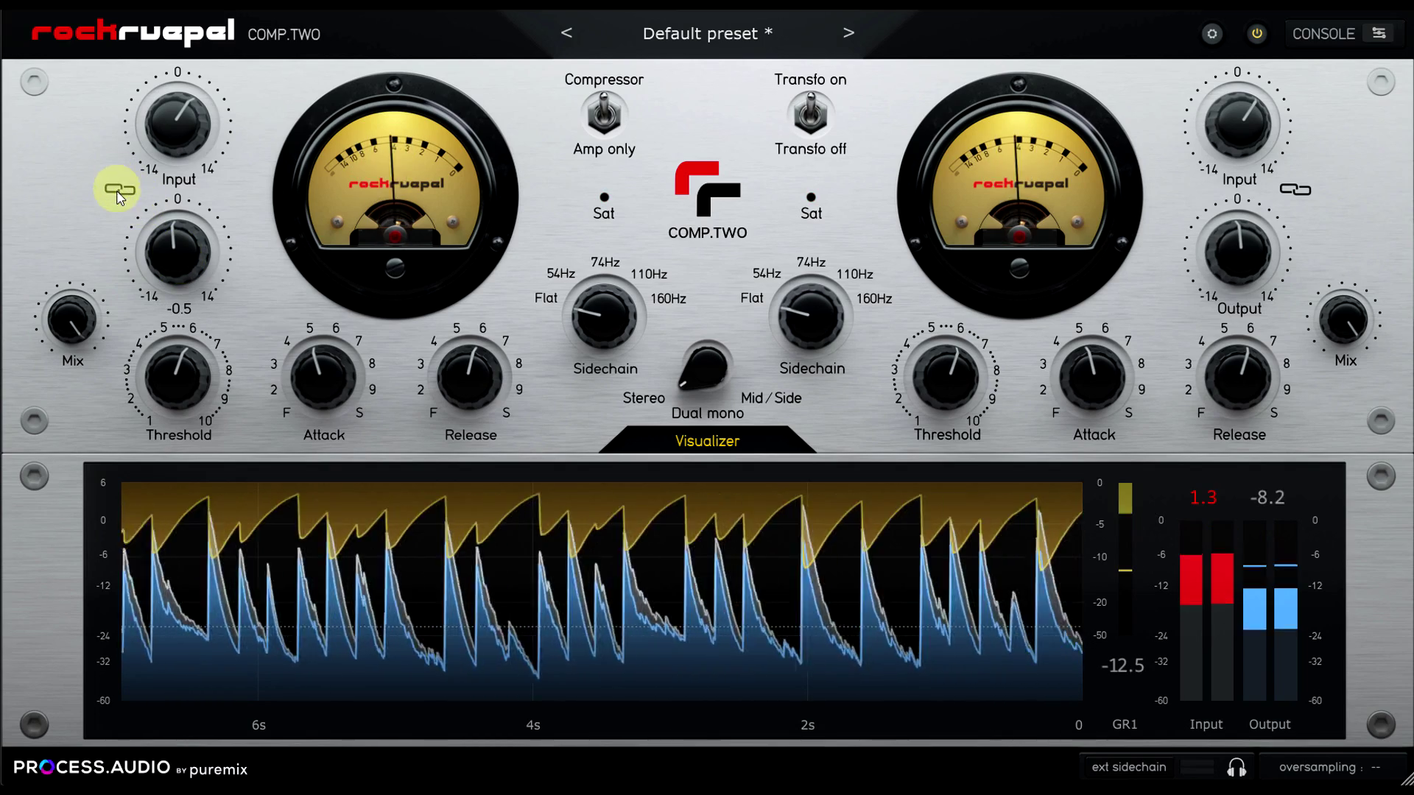
left_click(120, 189)
mouse_move(179, 244)
left_mouse_down()
mouse_move(178, 262)
mouse_move(174, 251)
left_mouse_up()
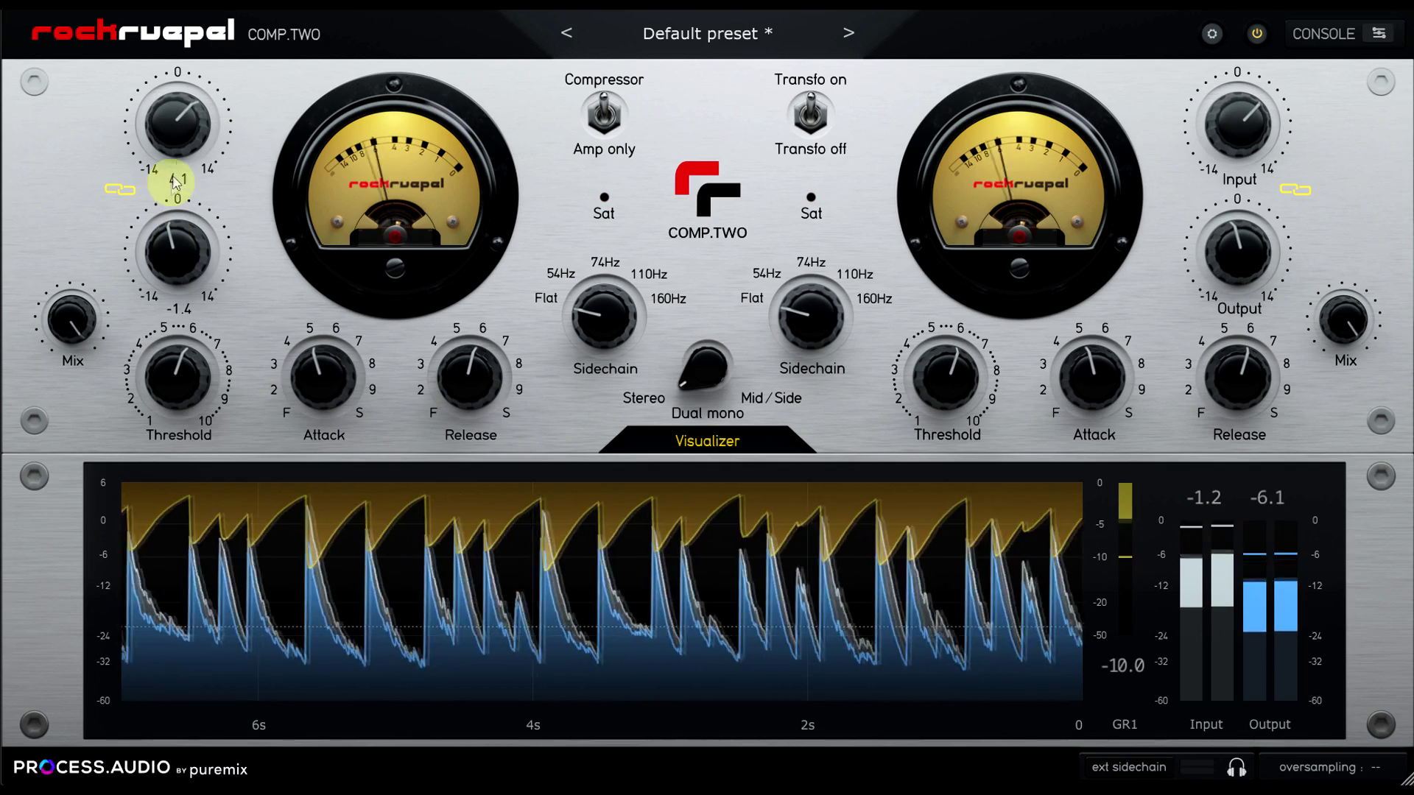
Step: Raise the linked input to 5.2, set threshold to 6.06, then push input to 7.8
mouse_move(180, 125)
left_mouse_down()
mouse_move(198, 184)
mouse_move(178, 78)
mouse_move(191, 107)
left_mouse_up()
left_click_drag(179, 377, 187, 442)
left_click_drag(188, 134, 188, 165)
Step: Switch to Amp only for comparison, then return to Compressor mode
left_click(605, 117)
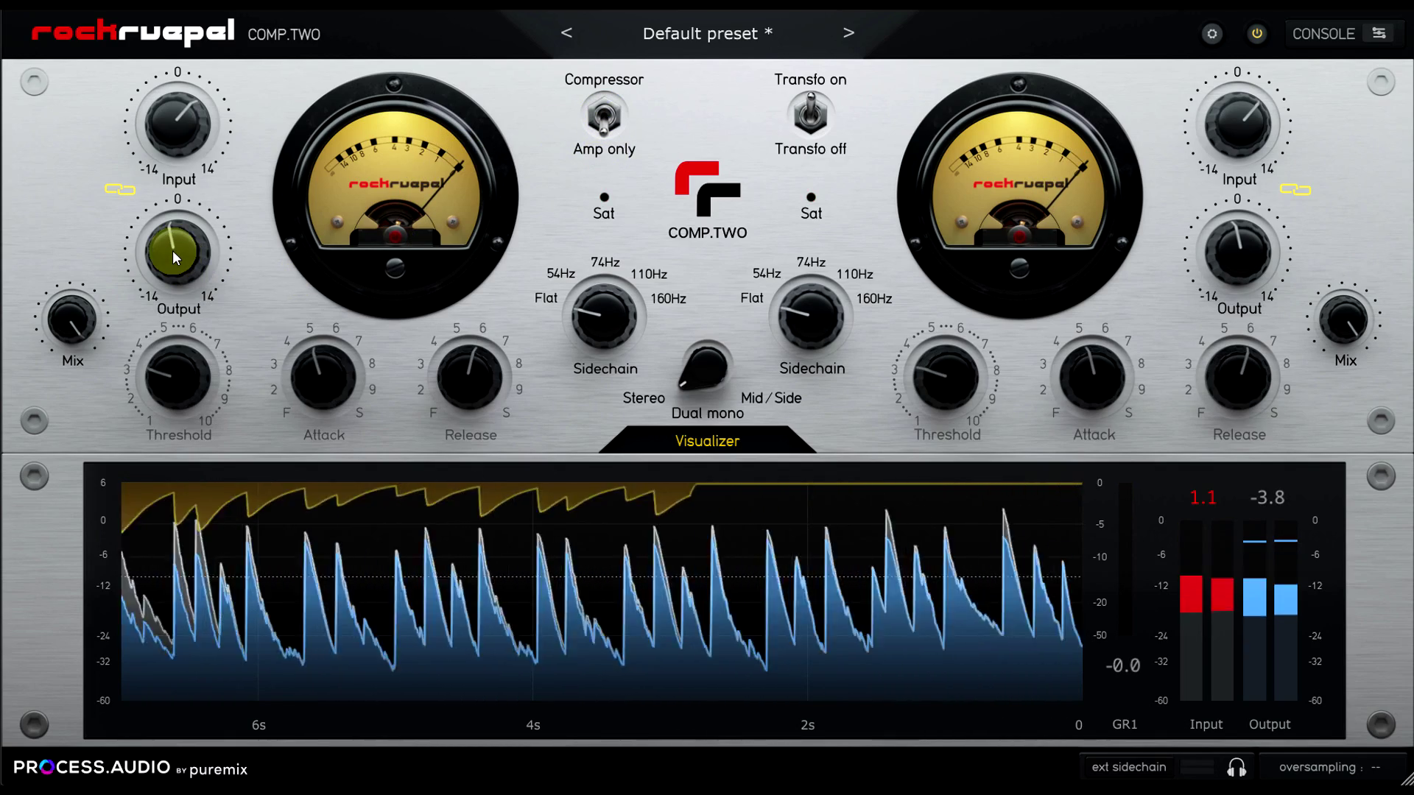
left_click(174, 255)
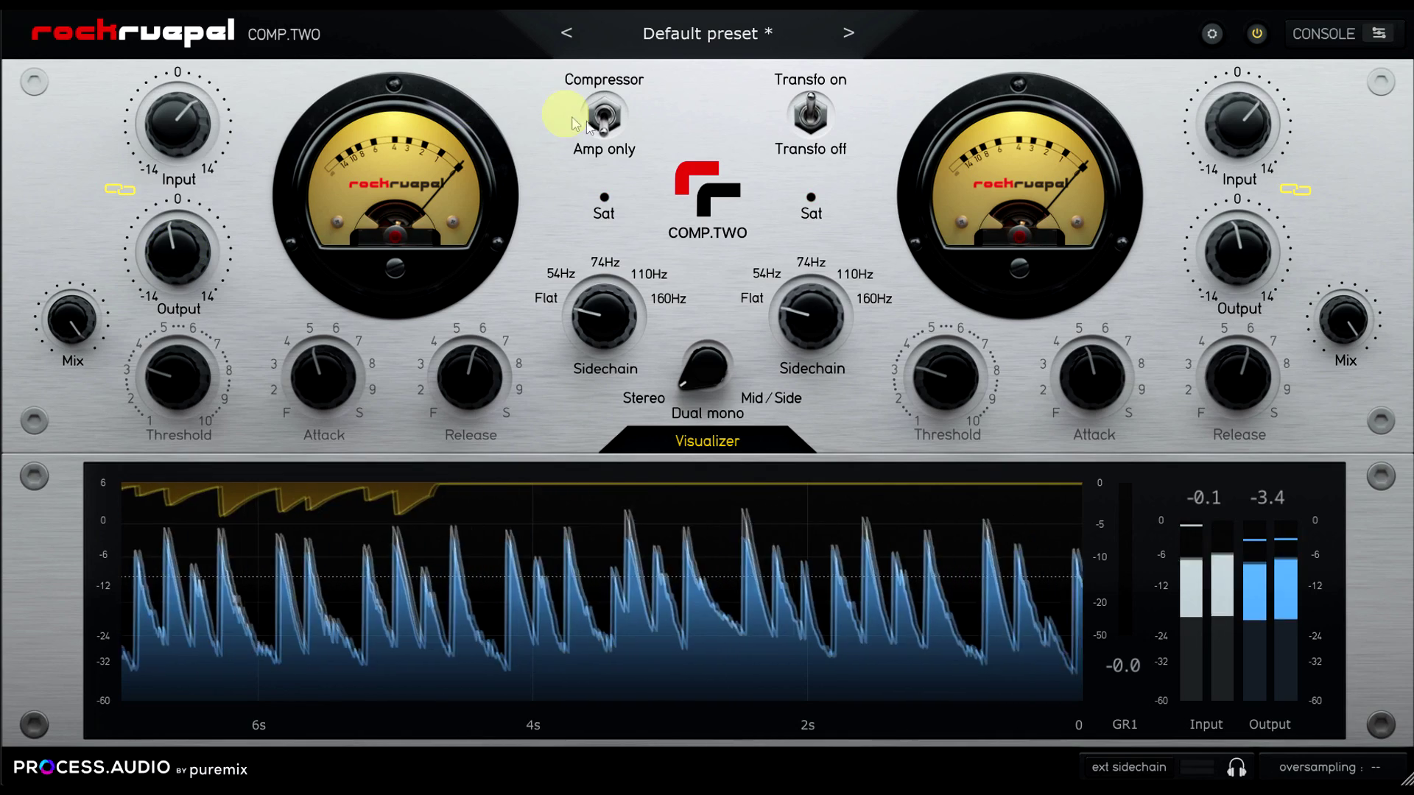
left_click(603, 118)
left_click(602, 118)
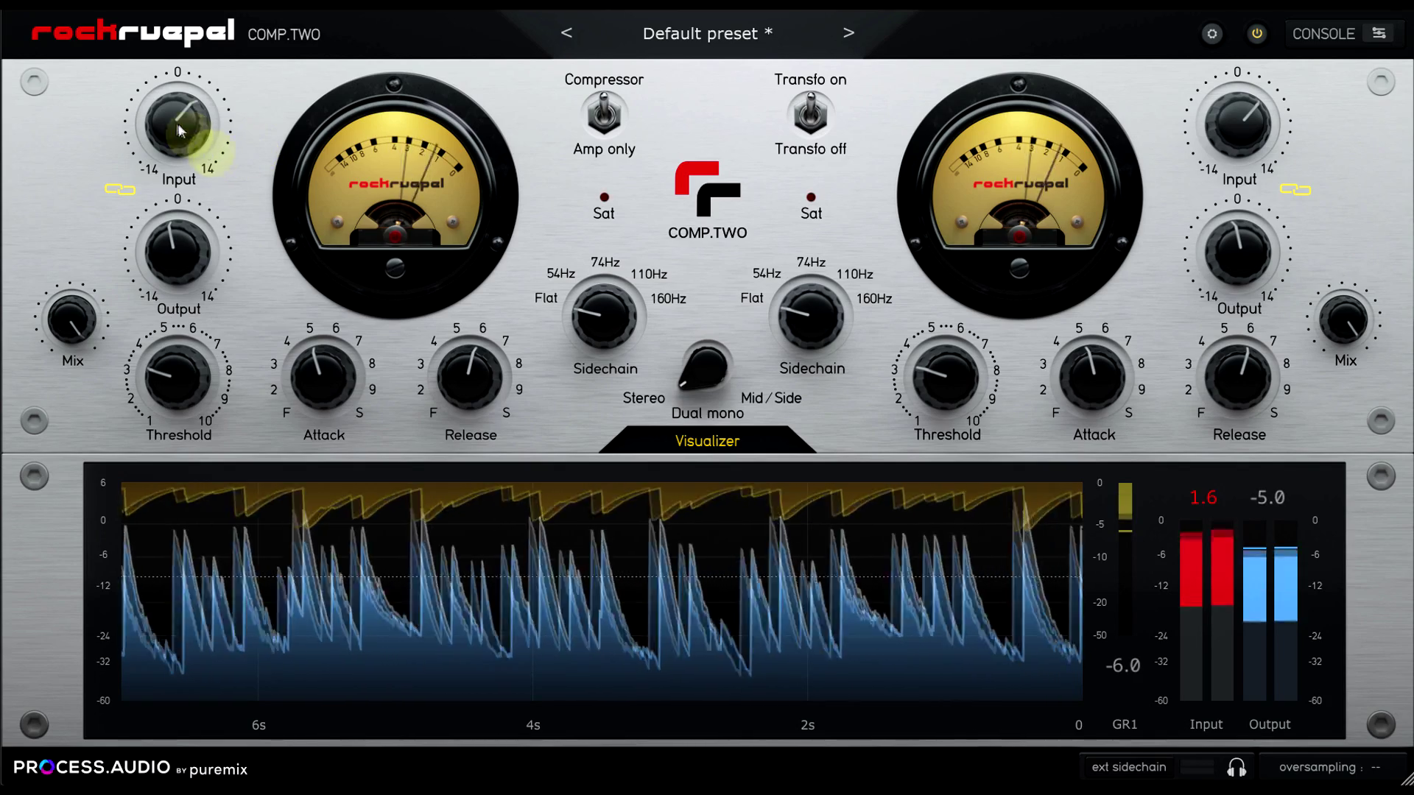
Step: Raise the linked input gain to 8.8 and lower the threshold to 2.13
left_click_drag(171, 119, 174, 82)
left_click(192, 206)
left_click_drag(174, 373, 175, 400)
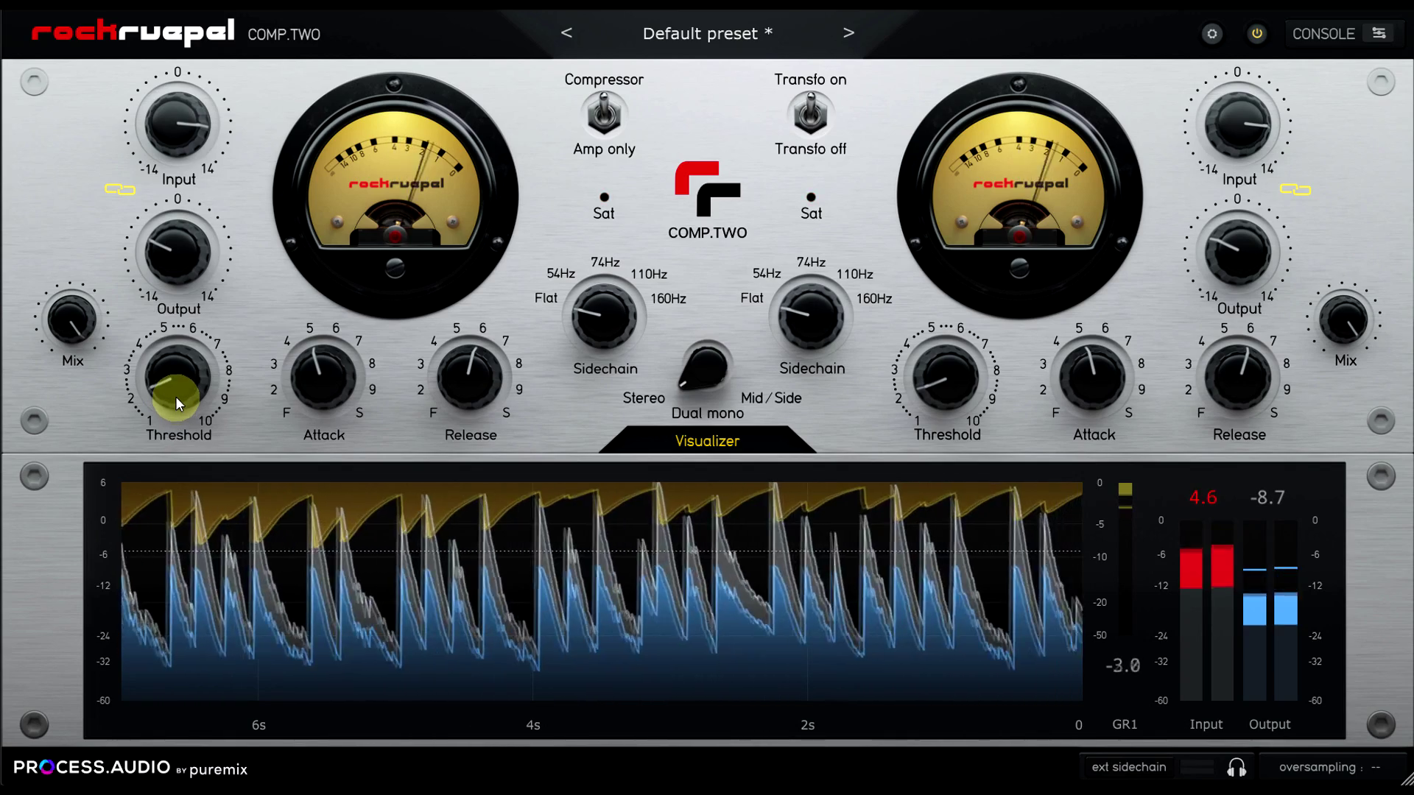
Step: Compare amp-only against compression, ending back in Compressor mode
left_click(632, 98)
left_click(602, 118)
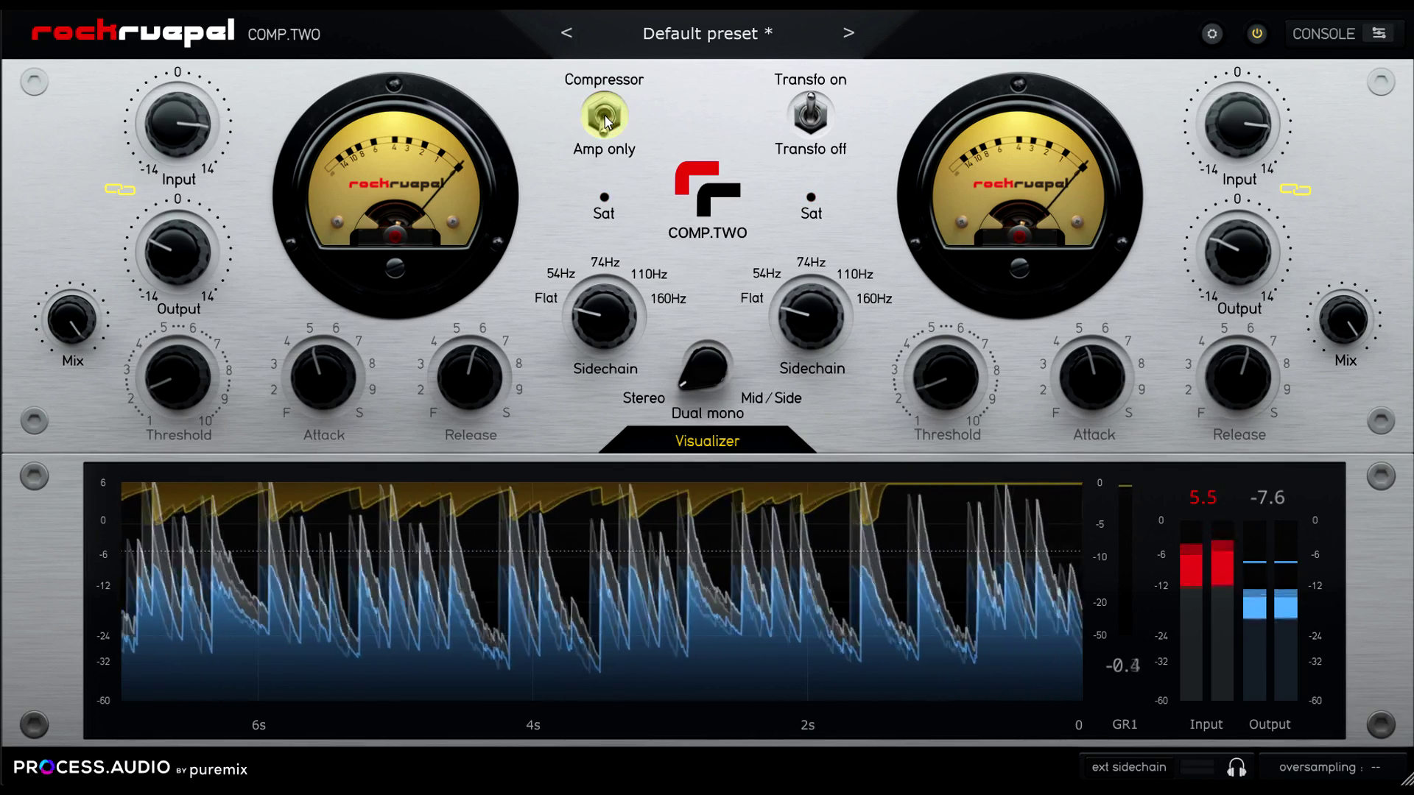
left_click(605, 117)
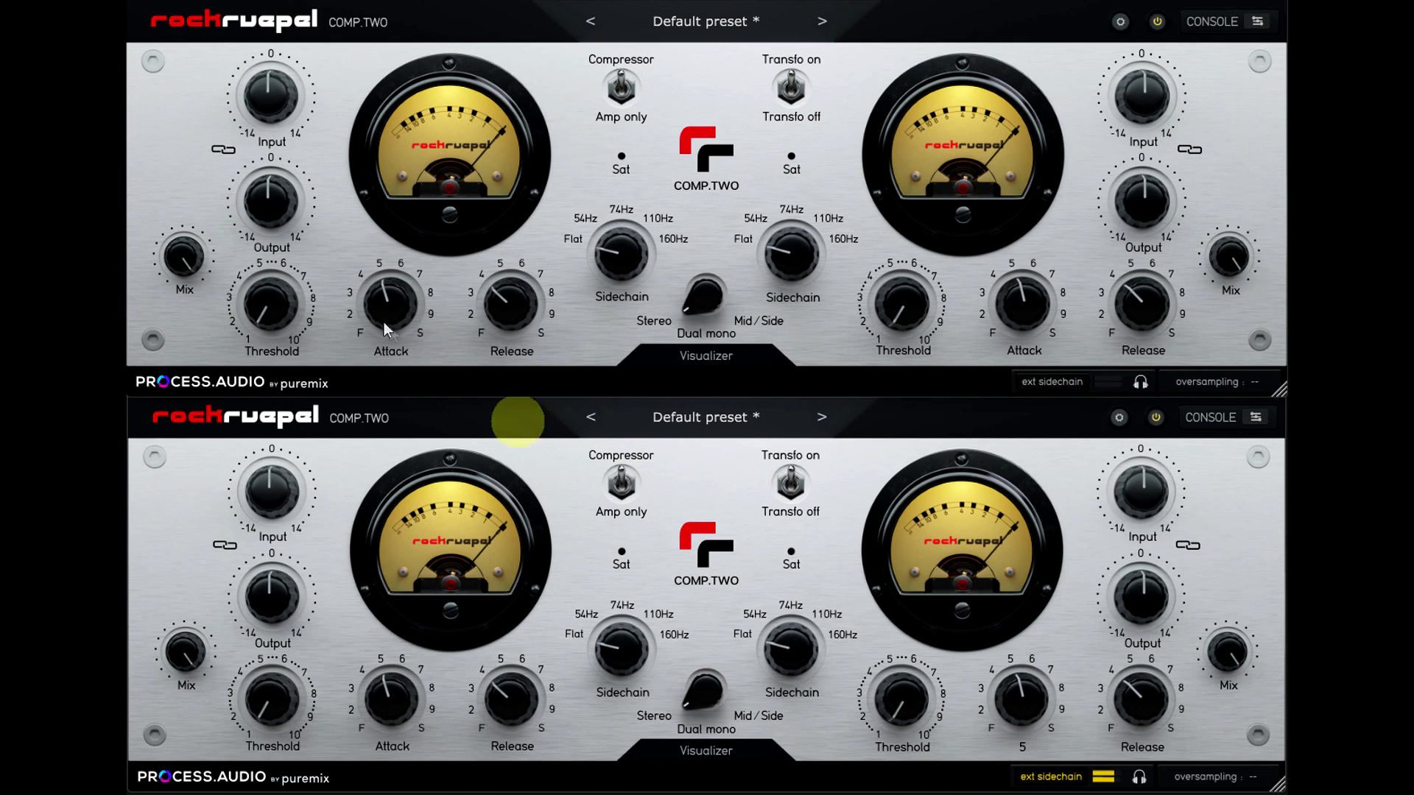
Step: Set both instances' threshold to 4.64 and attack to 4, and raise the lower compressor's output gain
left_click_drag(281, 307, 290, 174)
left_click_drag(406, 310, 381, 285)
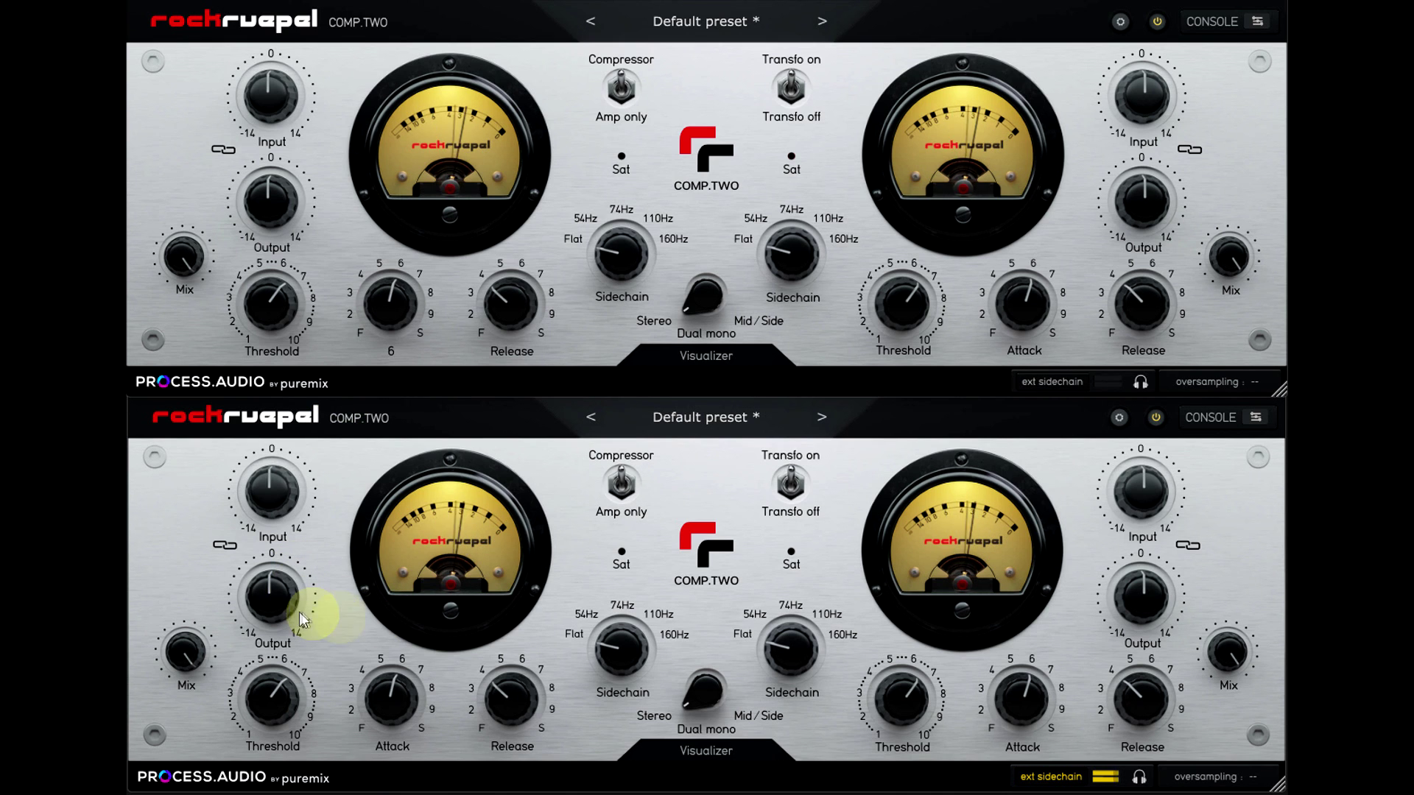
left_click_drag(271, 601, 266, 568)
left_click_drag(276, 297, 266, 268)
left_click_drag(262, 596, 266, 577)
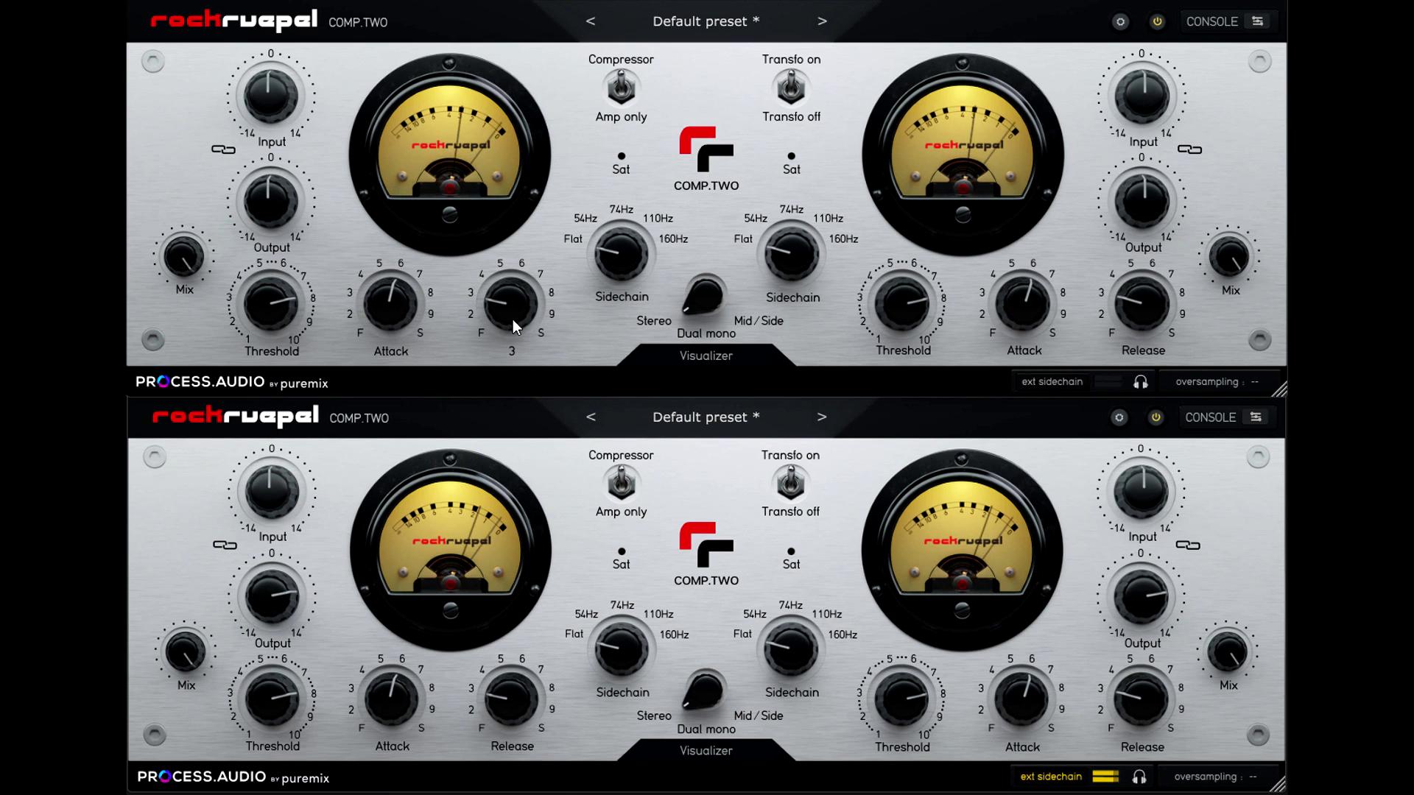
Step: Set the upper release to about 5 and threshold to about 6, and the lower attack to 4
left_click_drag(511, 317, 496, 256)
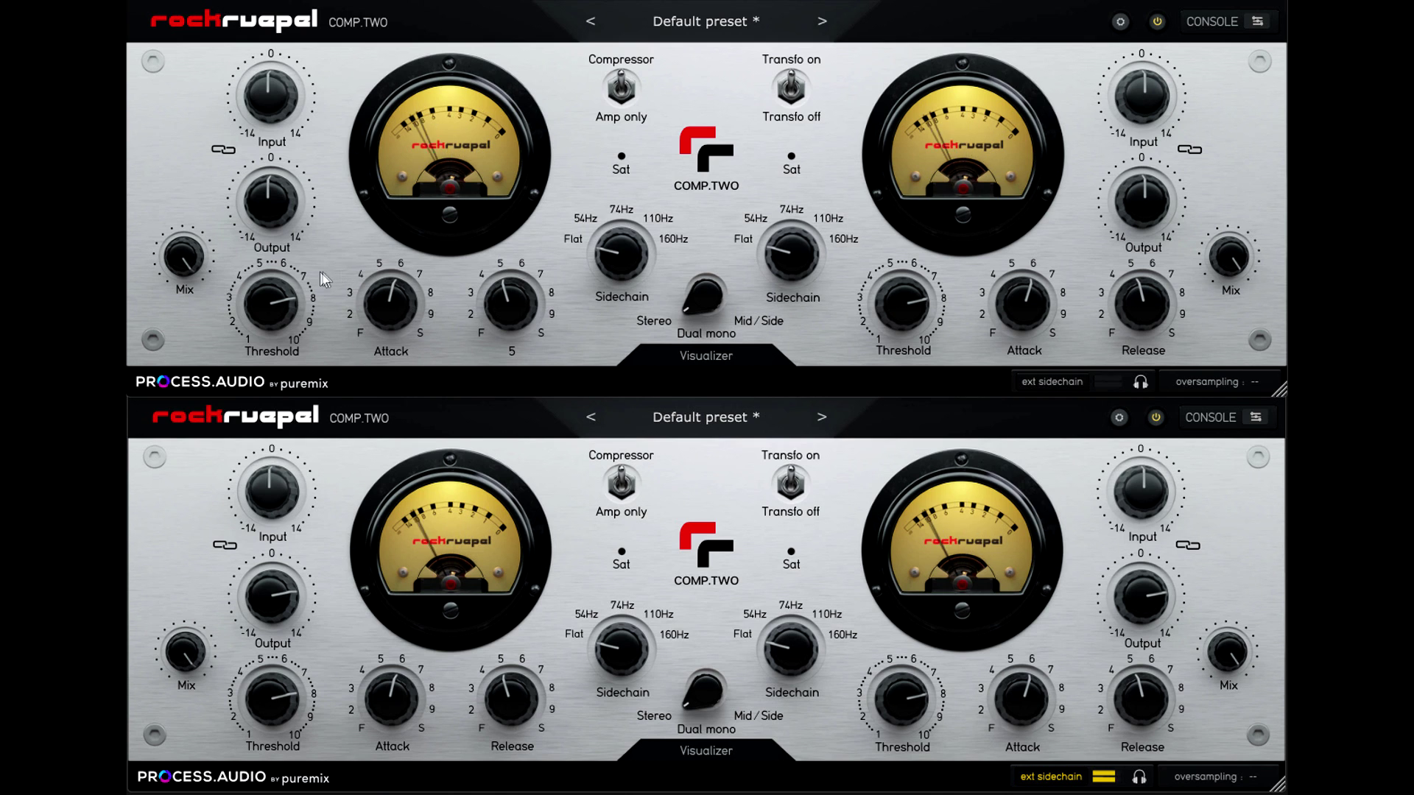
left_click_drag(274, 308, 274, 347)
left_click_drag(310, 562, 287, 604)
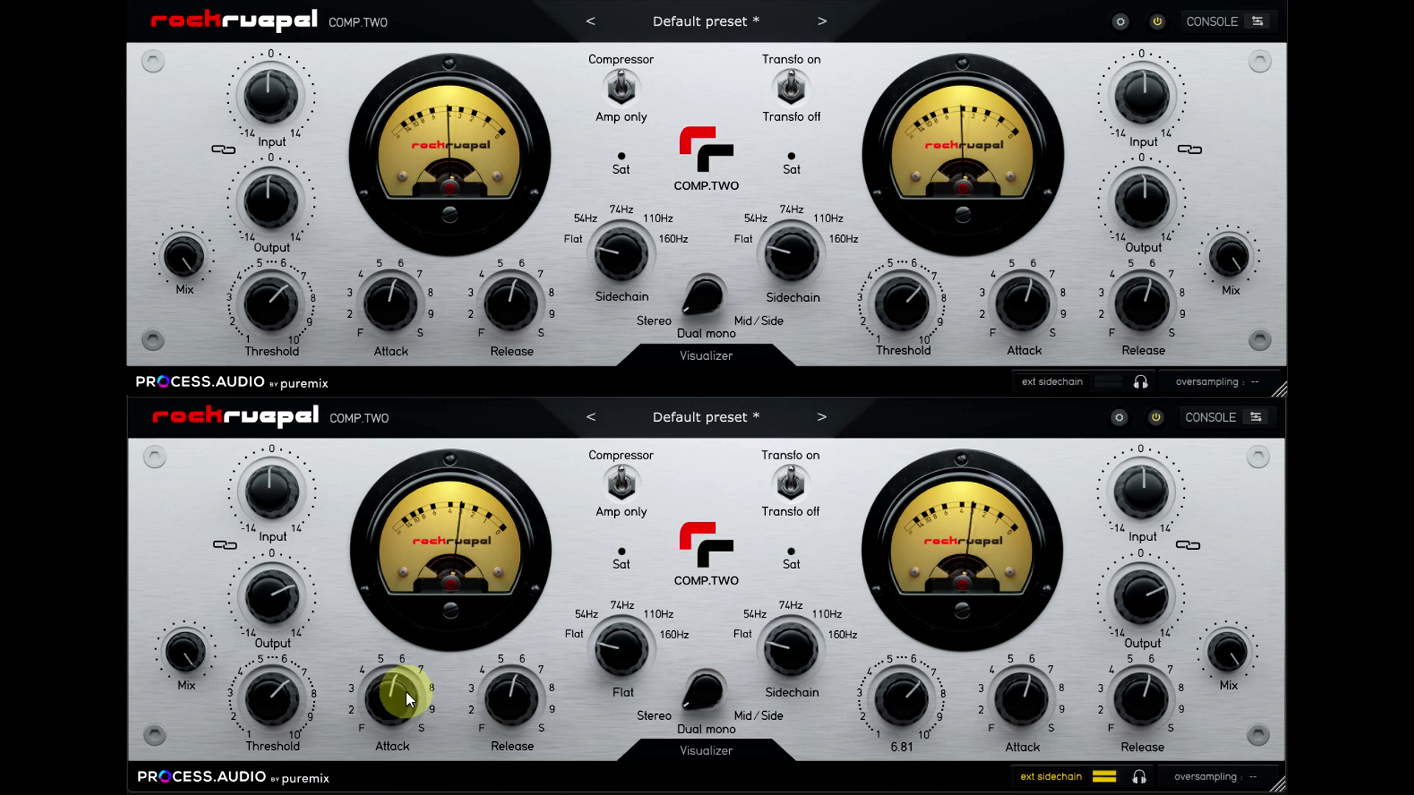
mouse_move(405, 692)
left_mouse_down()
mouse_move(404, 728)
mouse_move(417, 684)
left_mouse_up()
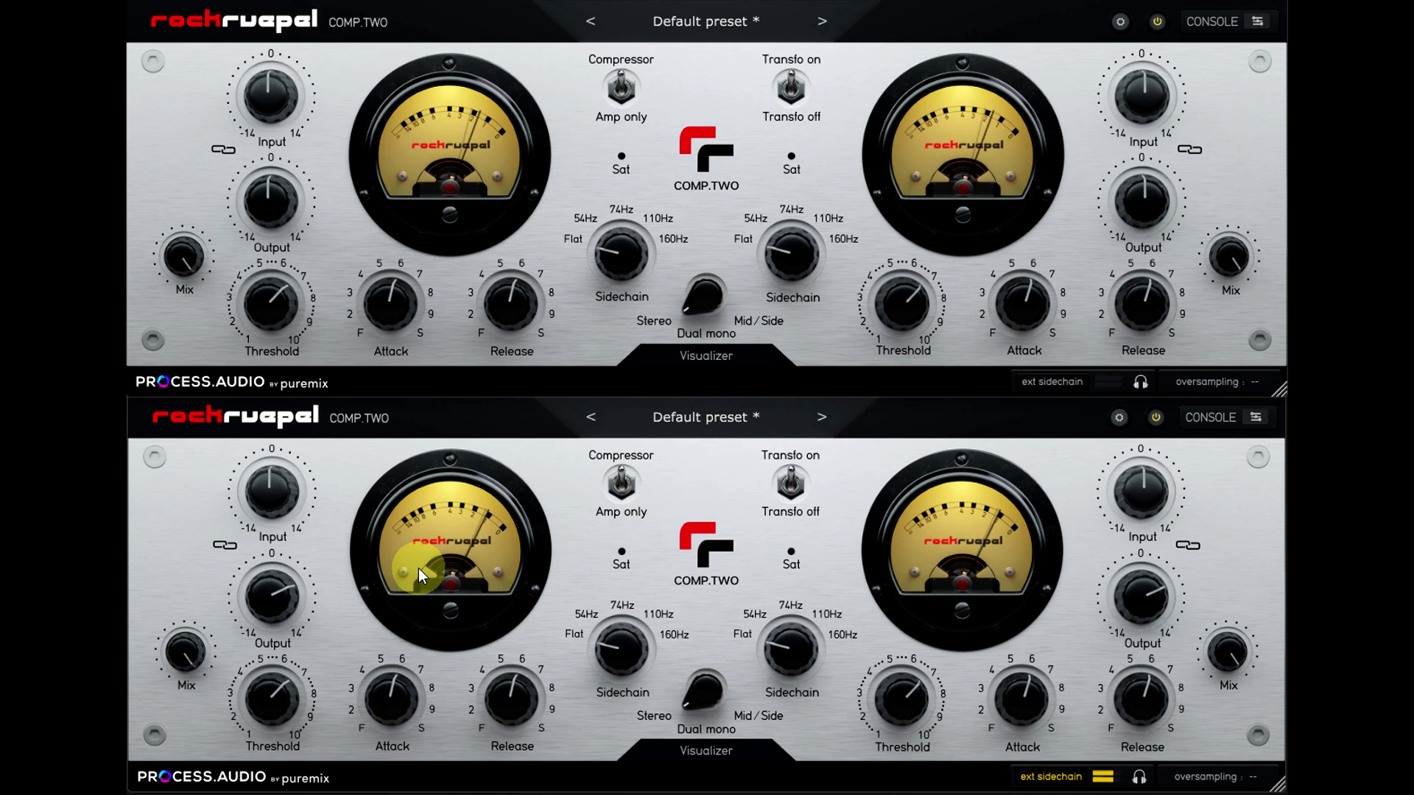
Step: On the lower compressor, set release to 5 then 6, raise threshold to about 6.45, and adjust attack
left_click_drag(519, 696, 502, 712)
left_click(281, 702)
mouse_move(281, 702)
left_mouse_down()
mouse_move(281, 686)
mouse_move(290, 696)
left_mouse_up()
left_click(408, 695)
left_click_drag(409, 701, 405, 670)
left_click_drag(514, 700, 510, 685)
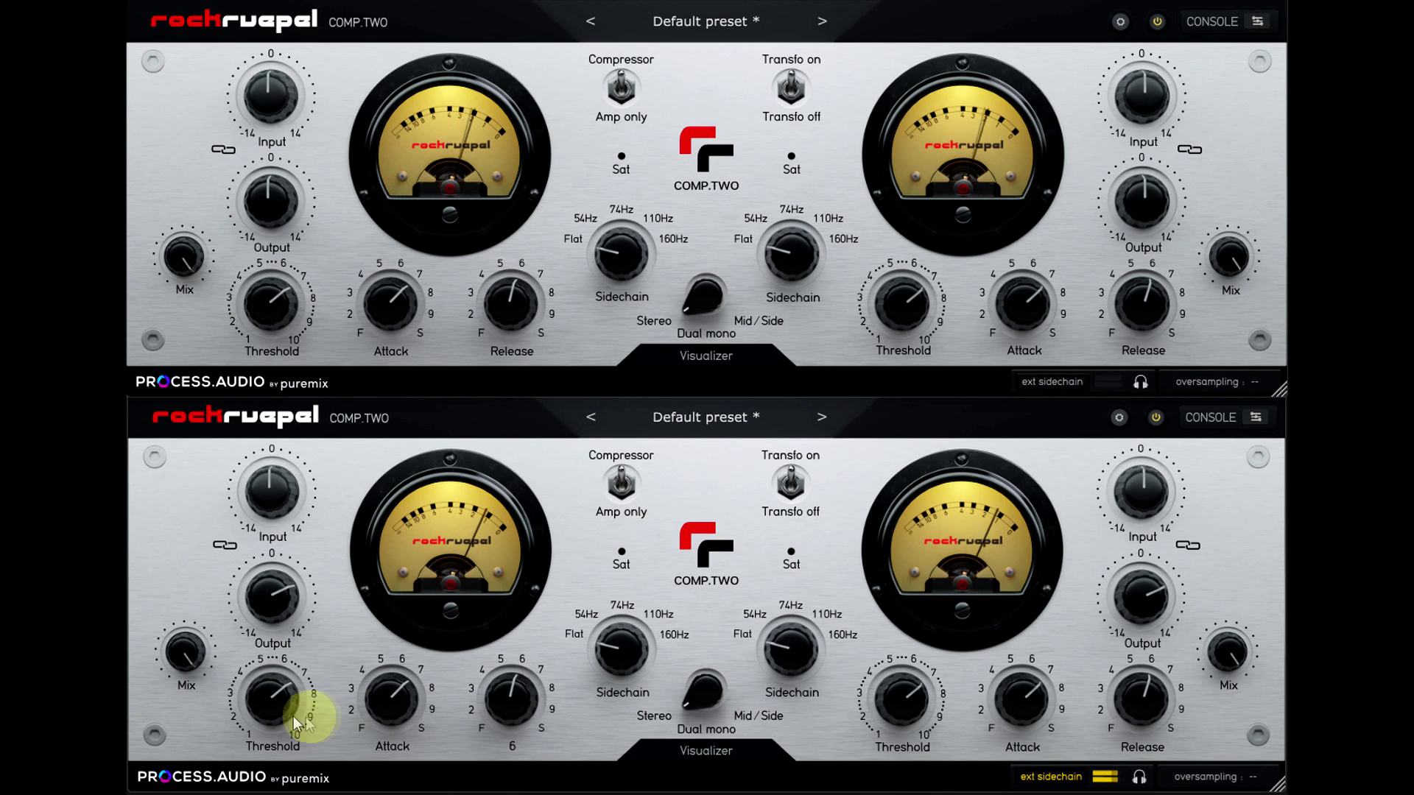
left_click_drag(266, 708, 272, 721)
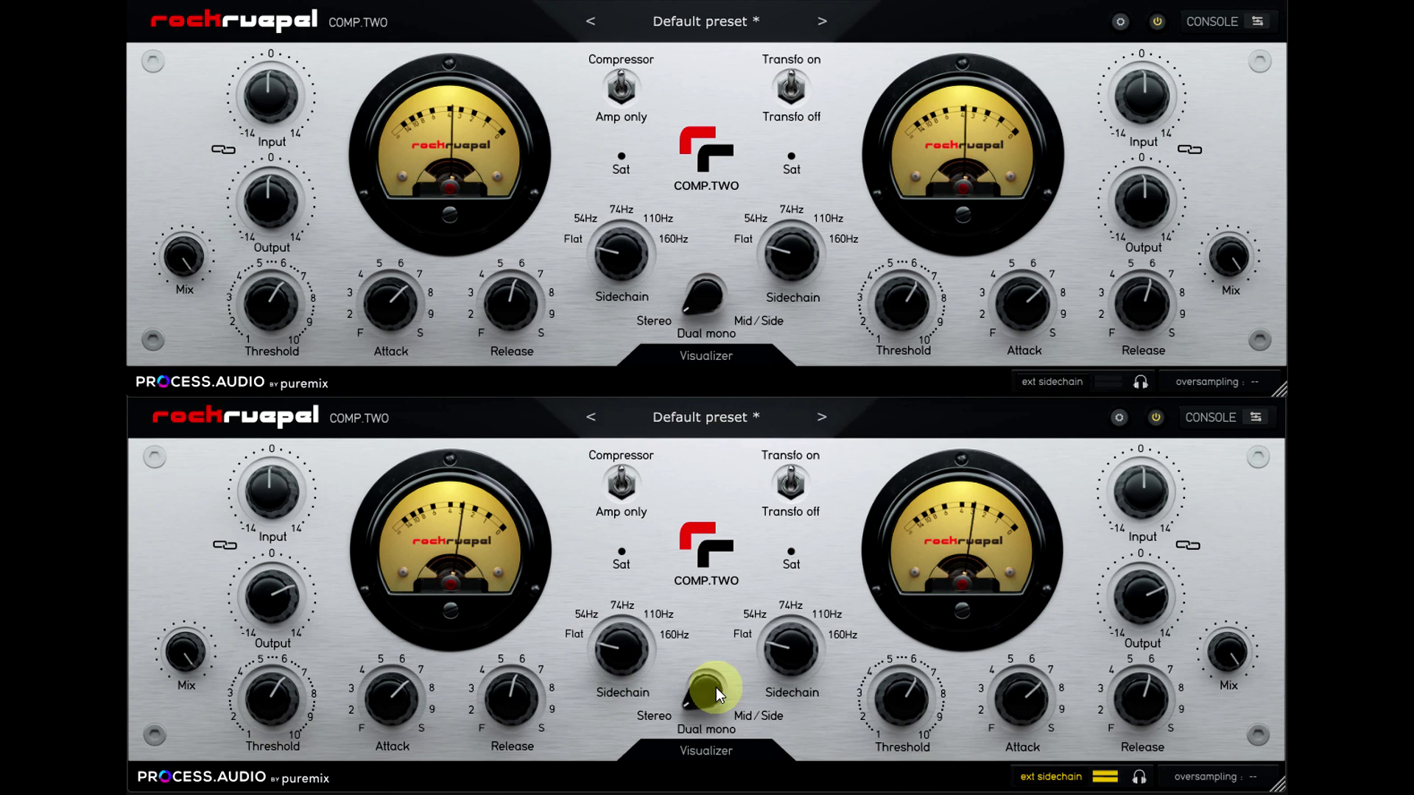
left_click(1056, 777)
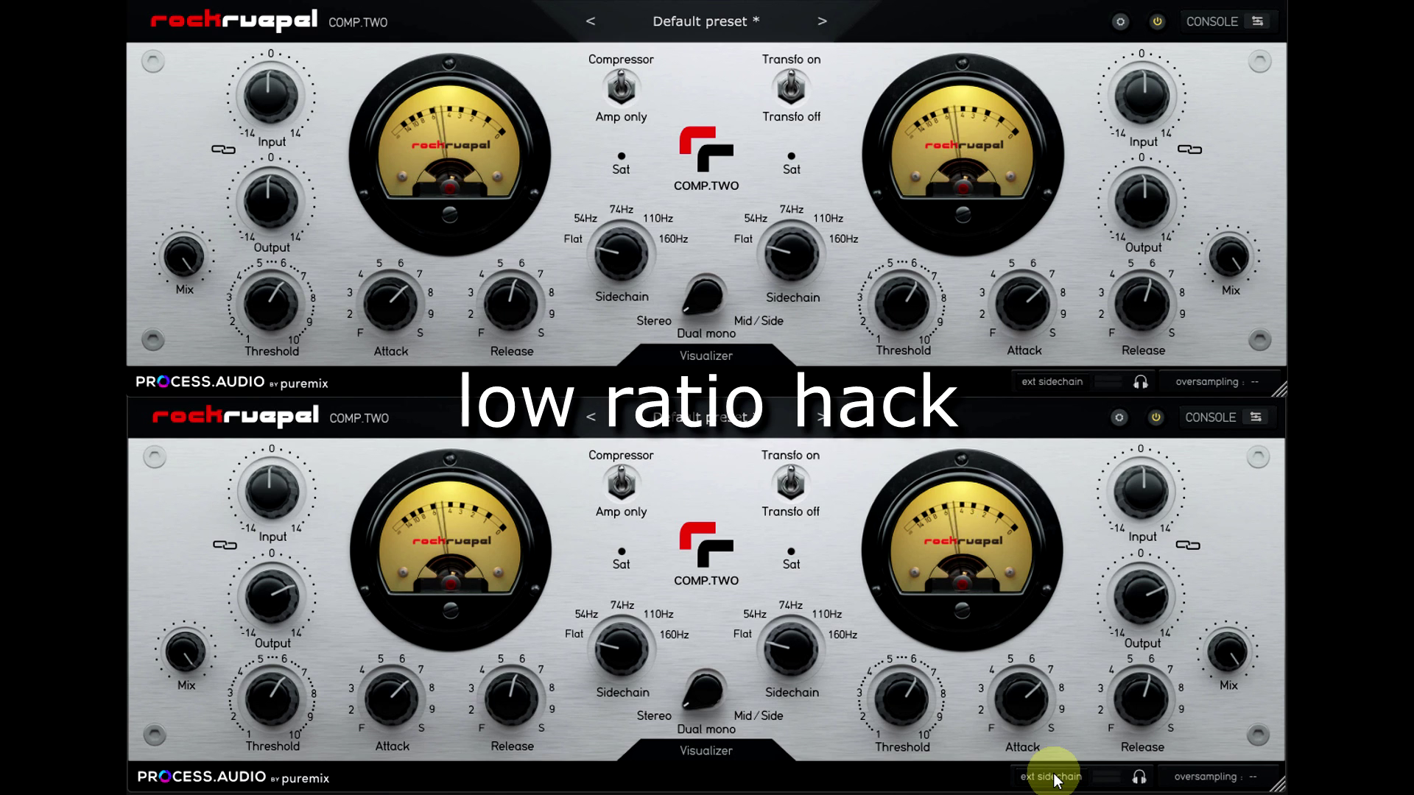
left_click(1056, 778)
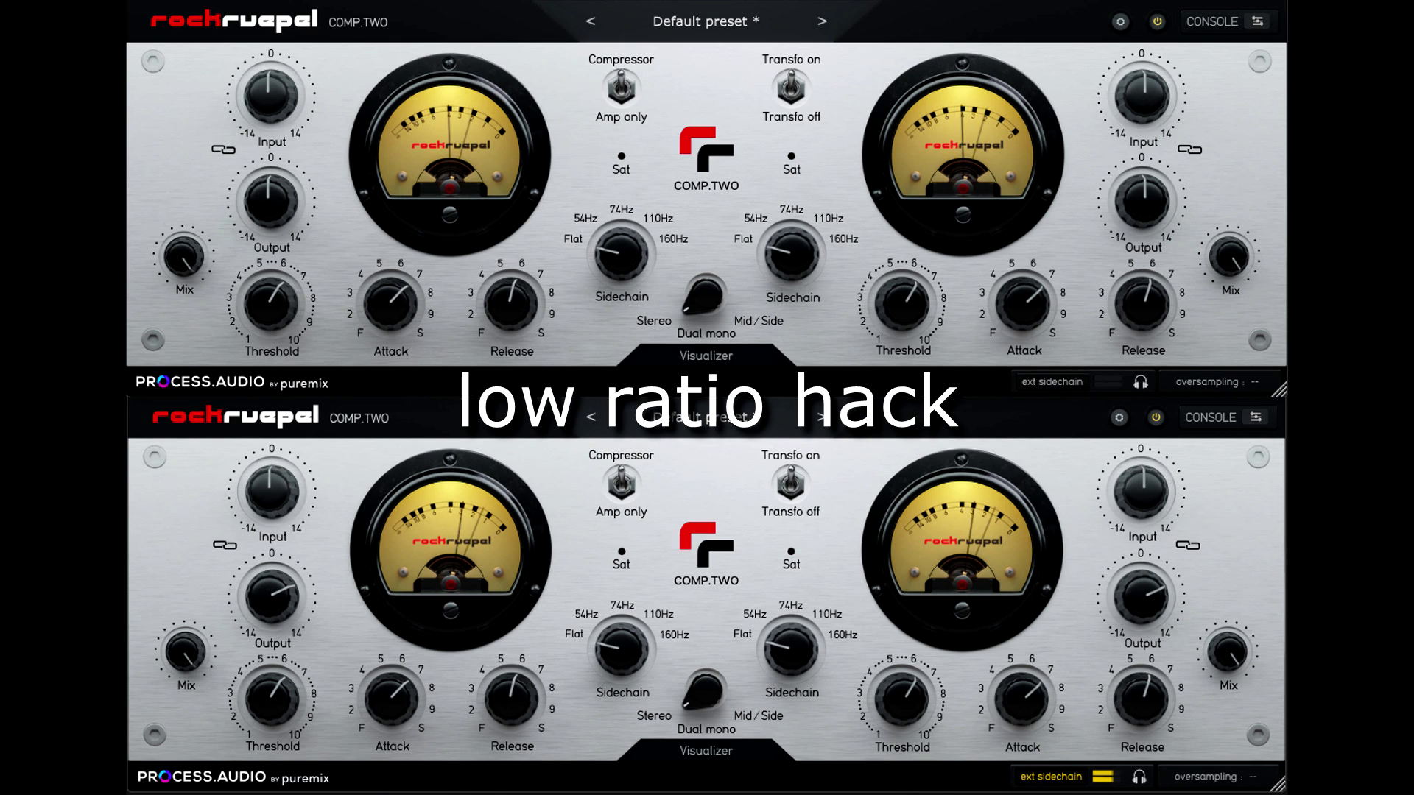
left_click(1057, 778)
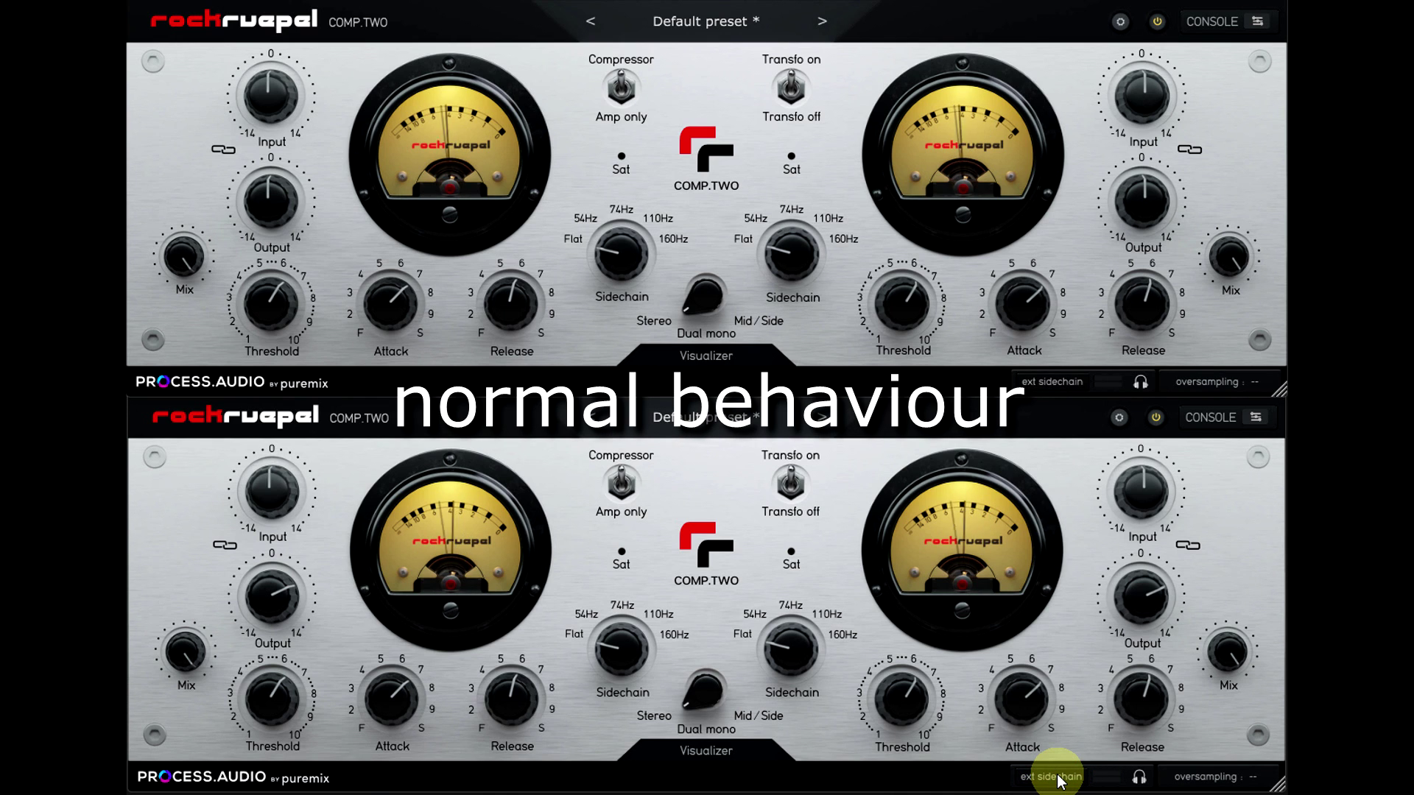
left_click(1058, 778)
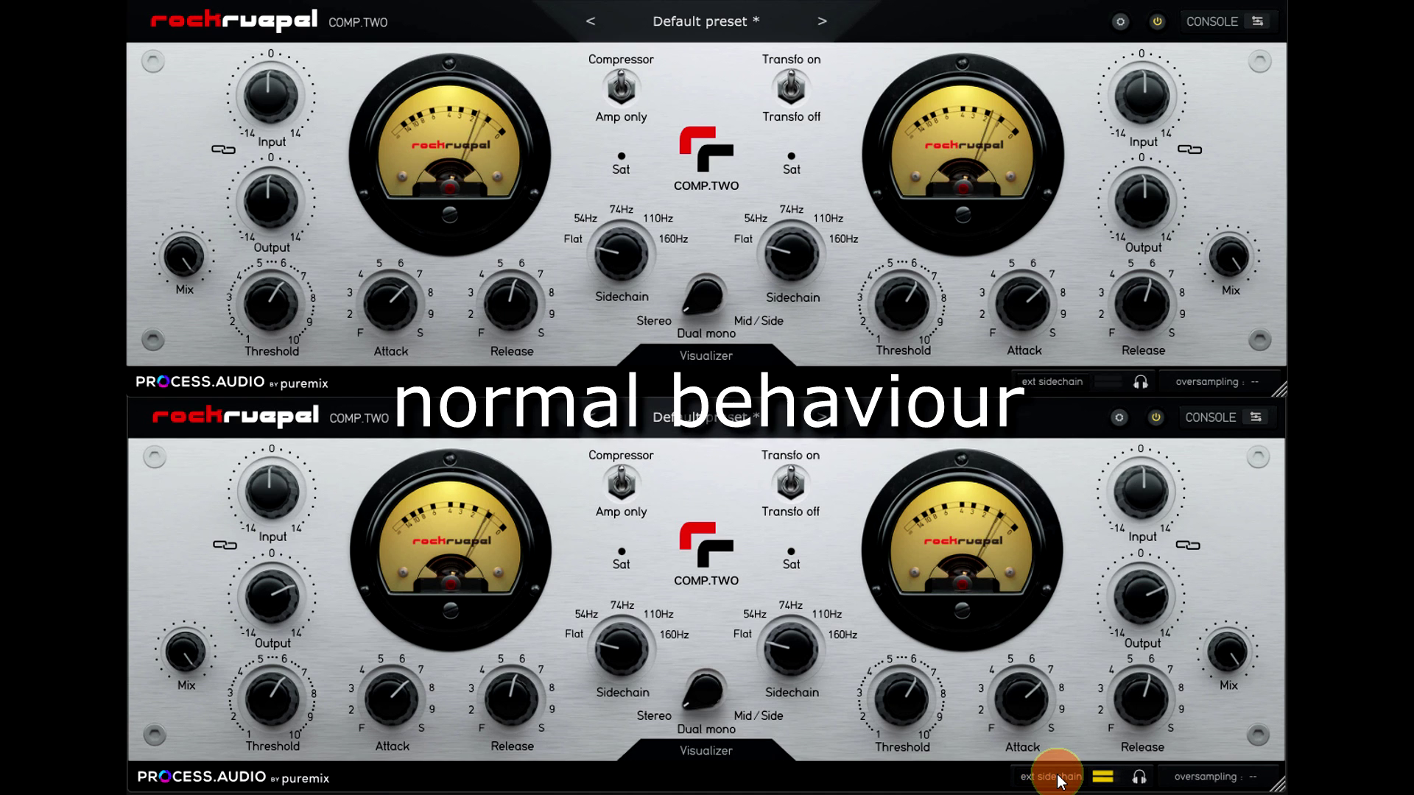
left_click(1058, 777)
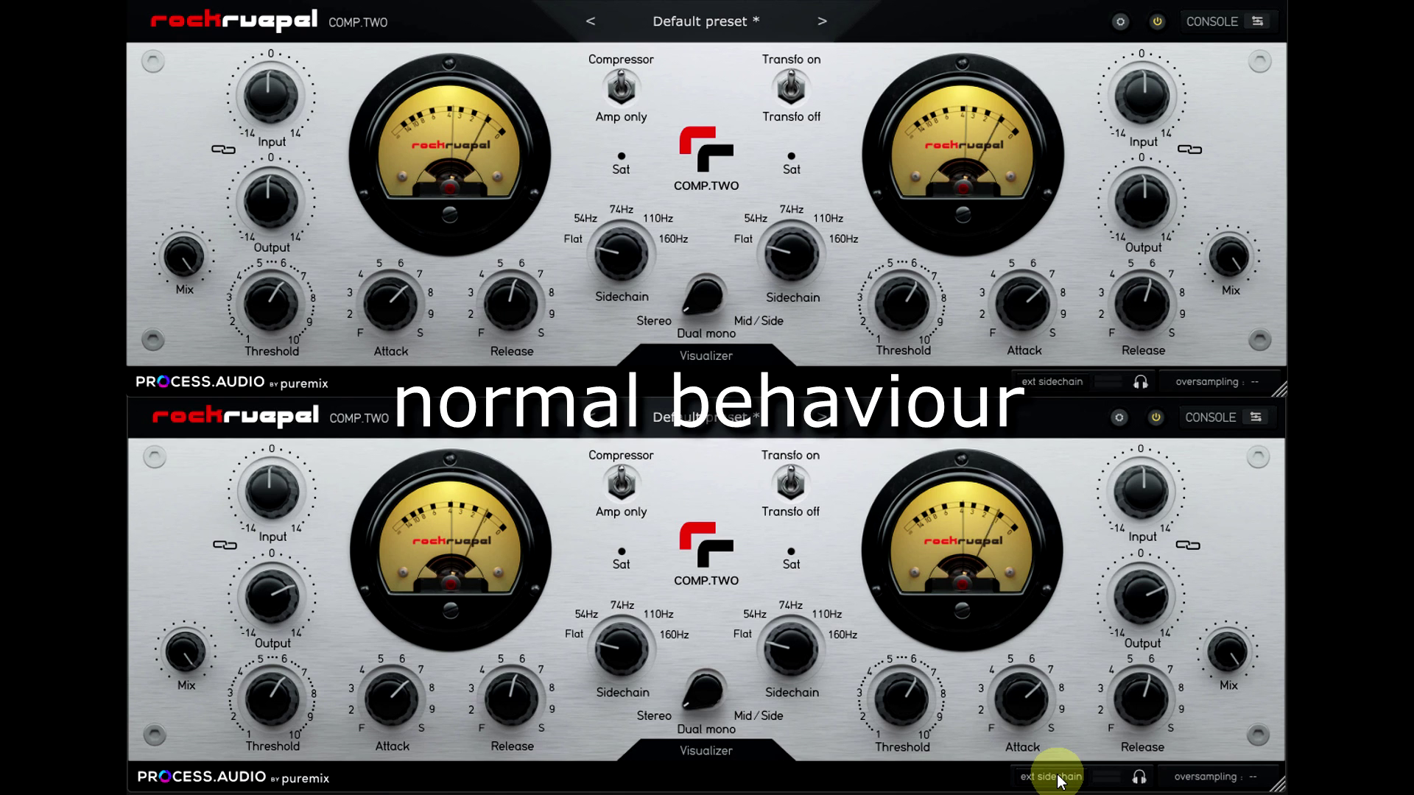
left_click(1058, 777)
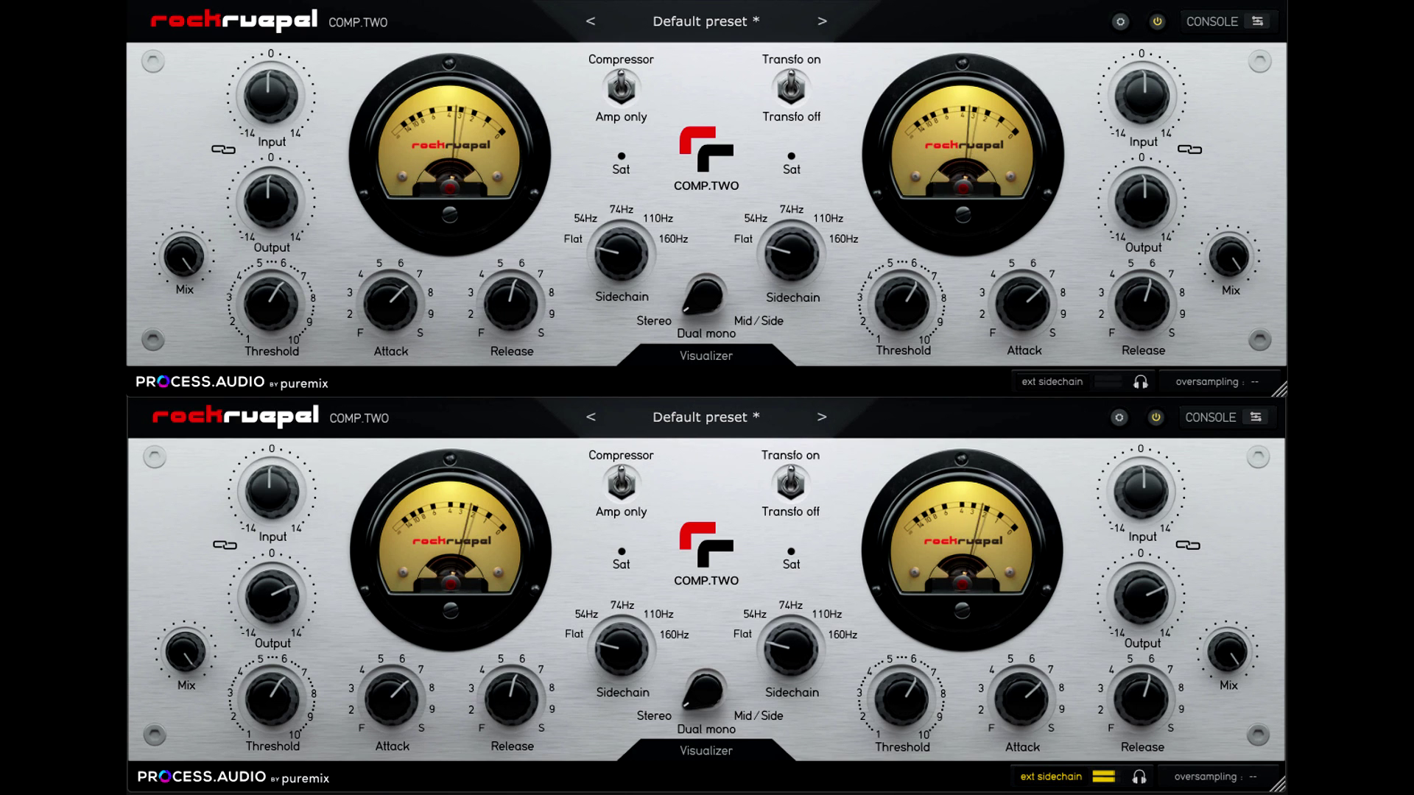
Step: Compare both Mix values, then raise the upper compressor's mix to about 72% for parallel blending
left_click(188, 257)
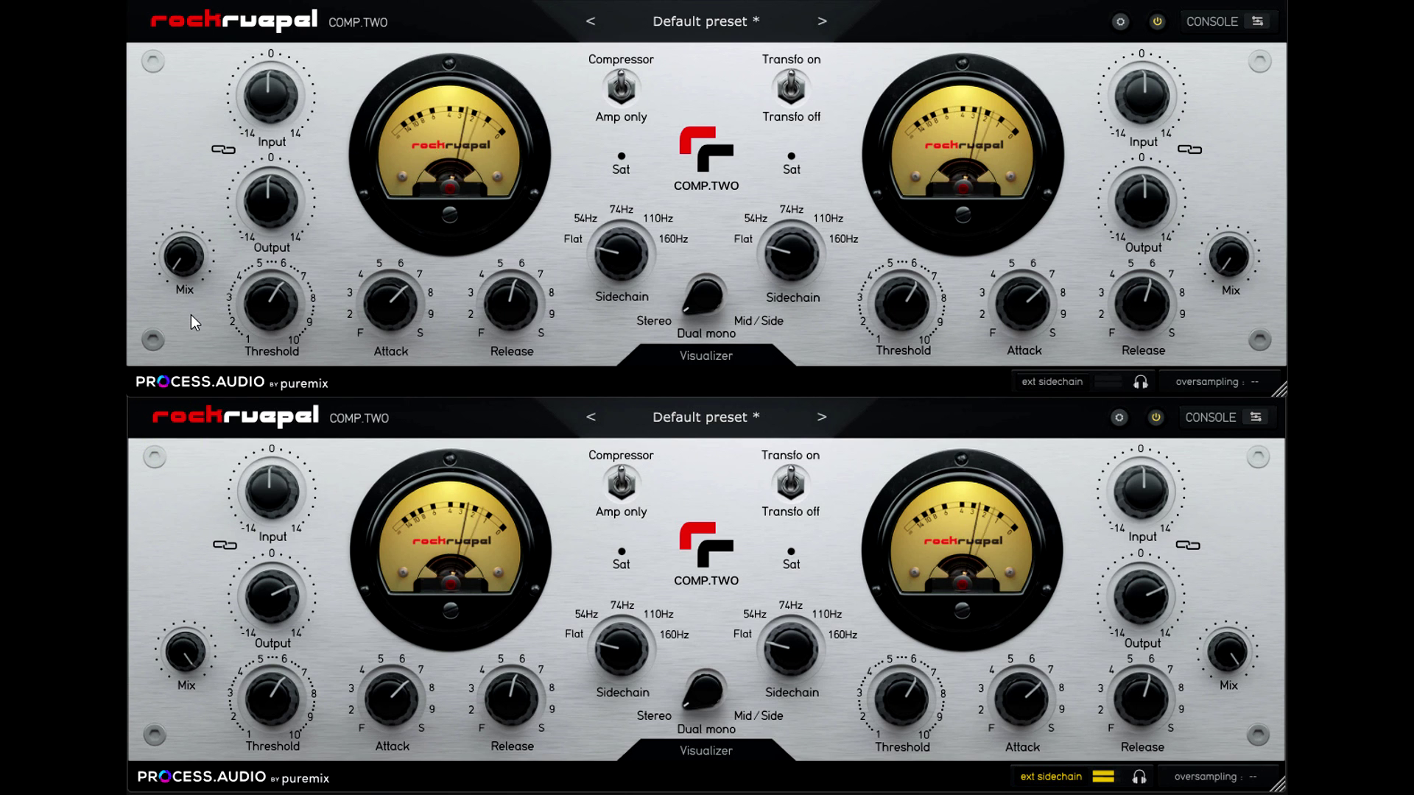
left_click(173, 666)
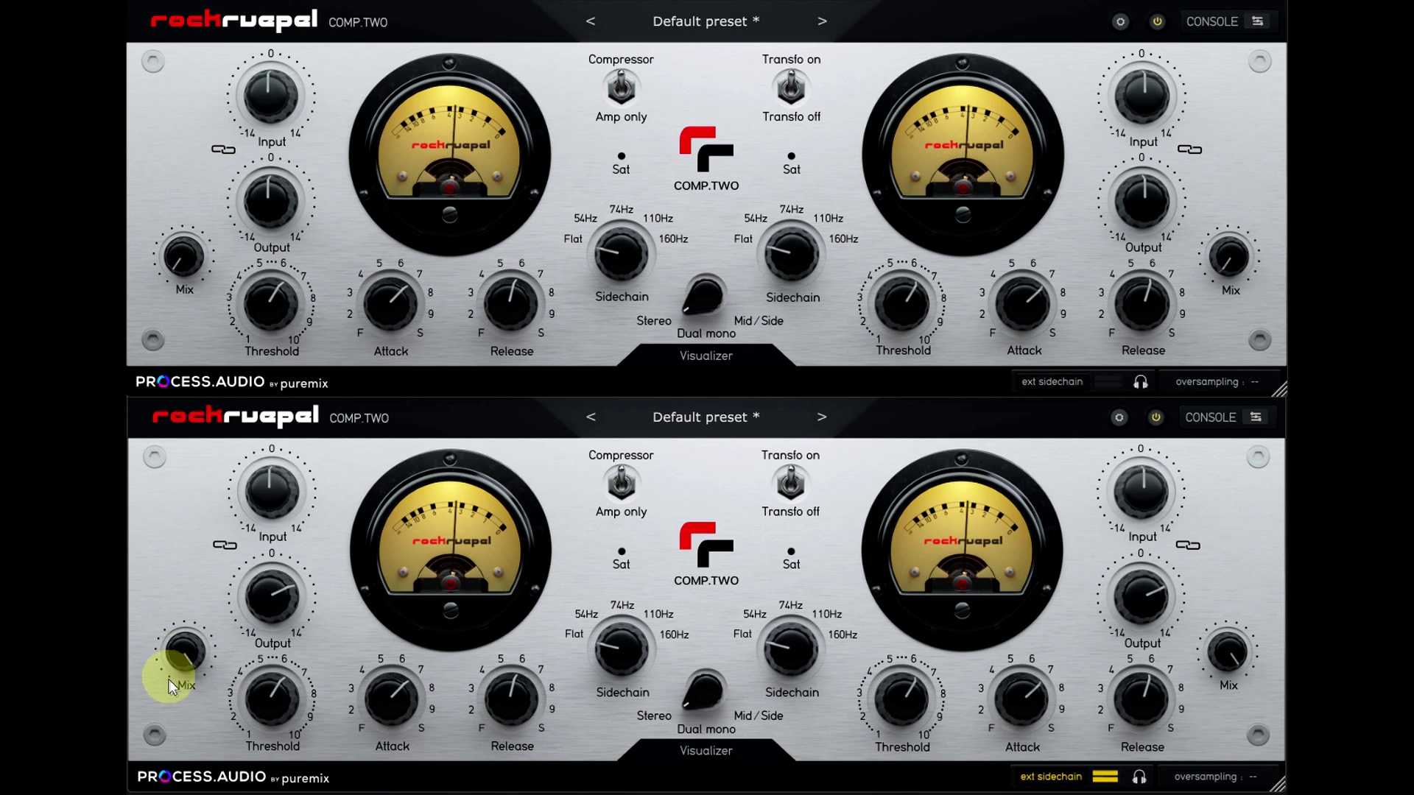
left_click(1055, 773)
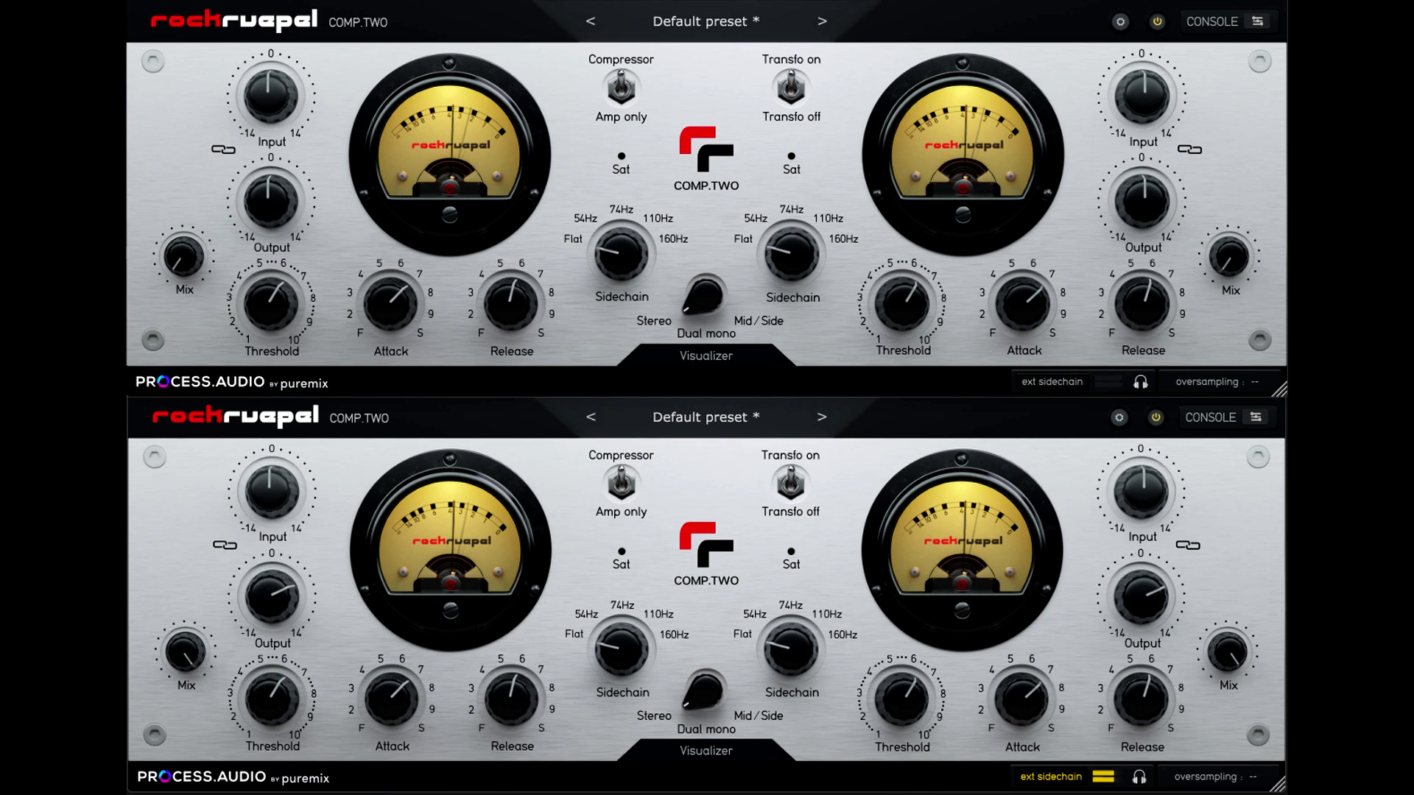
left_click_drag(185, 251, 170, 16)
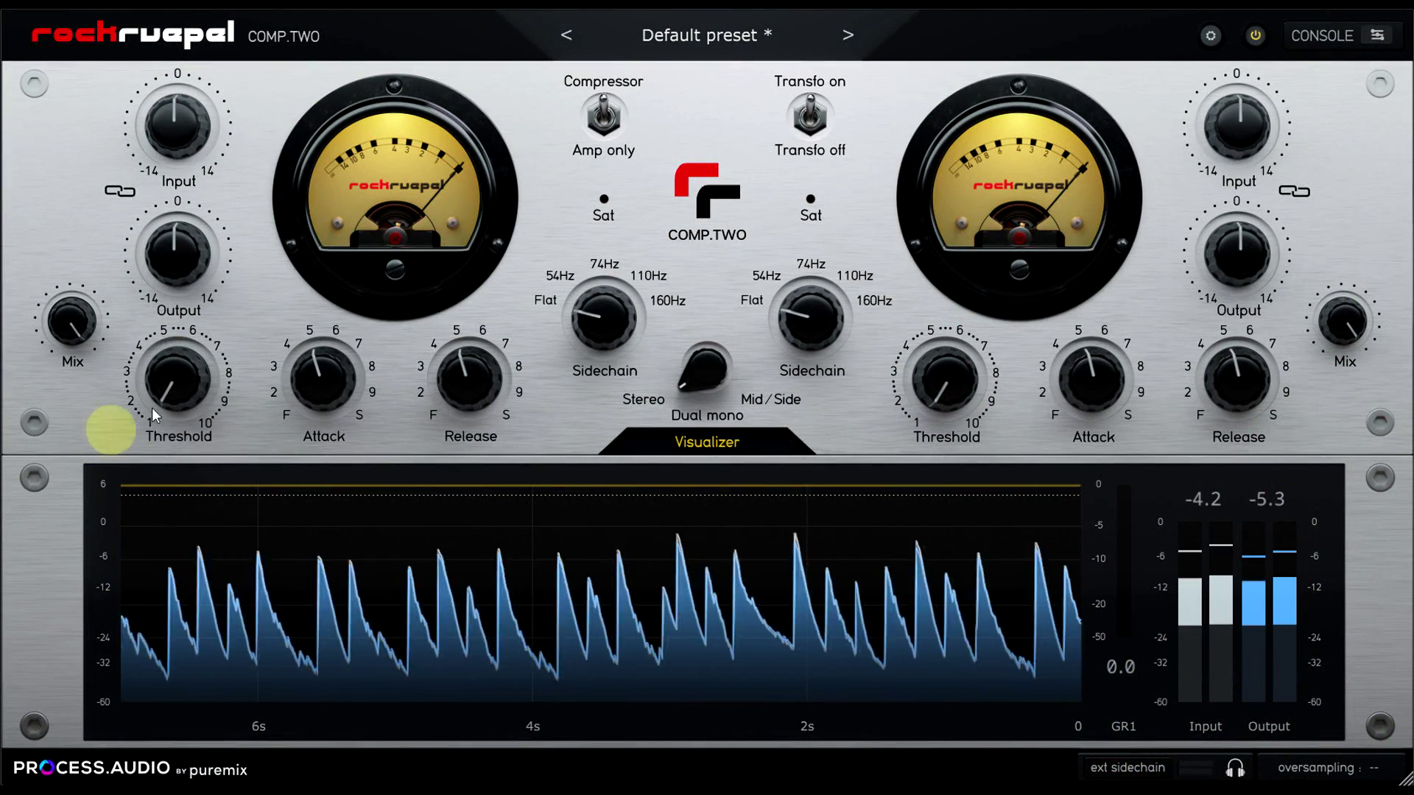
Step: Set a threshold where compression kicks in, try a faster attack, and add make-up output gain
left_click_drag(152, 408, 170, 302)
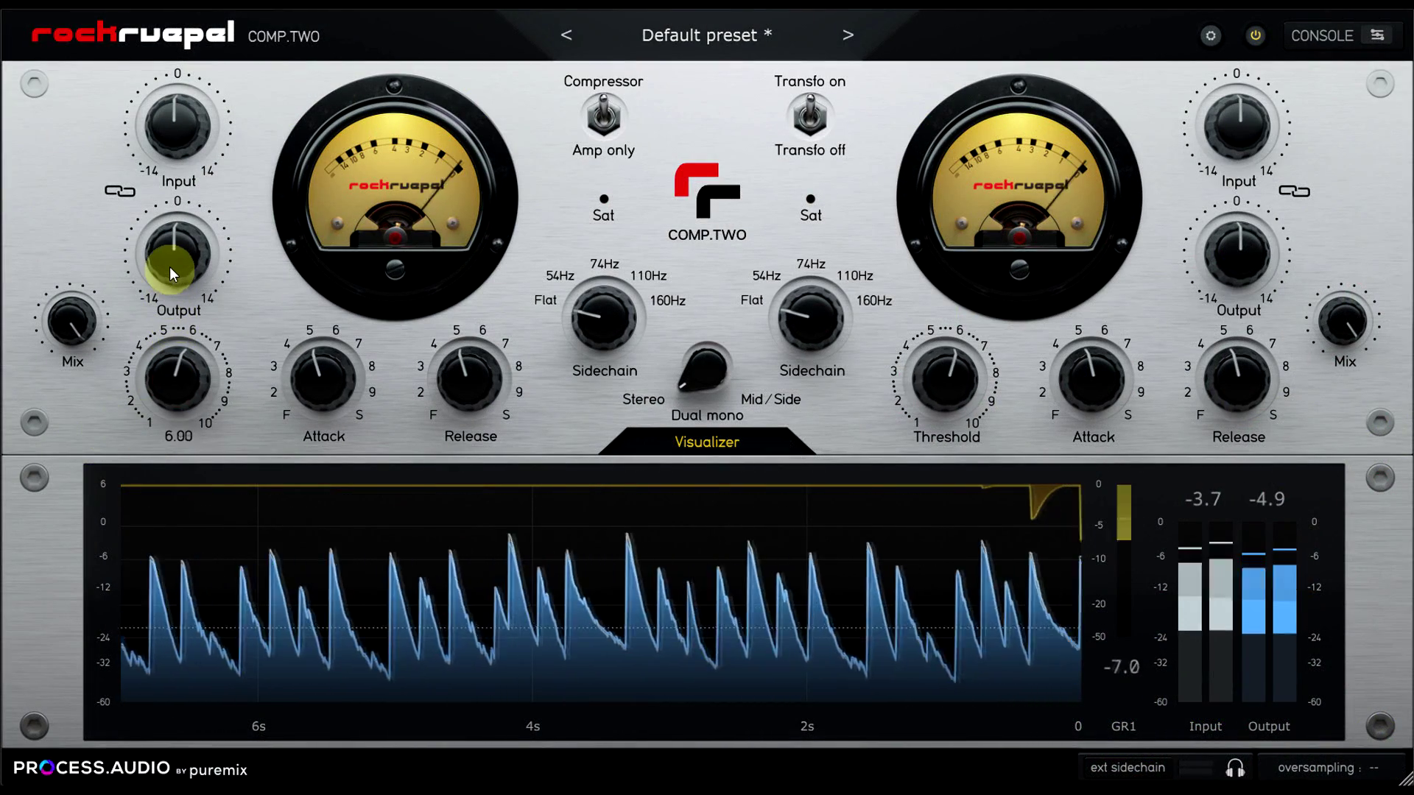
left_click_drag(334, 368, 332, 423)
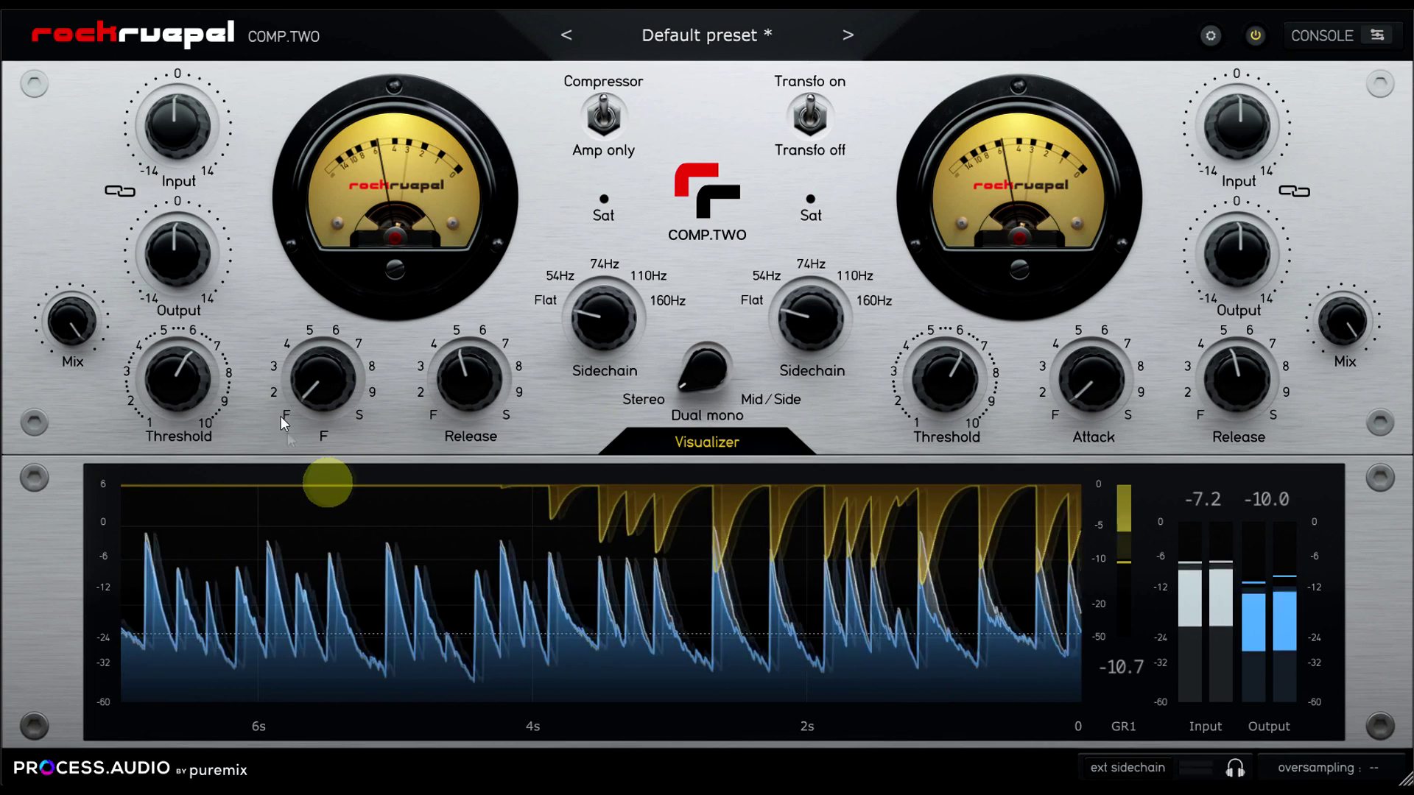
left_click_drag(178, 271, 175, 231)
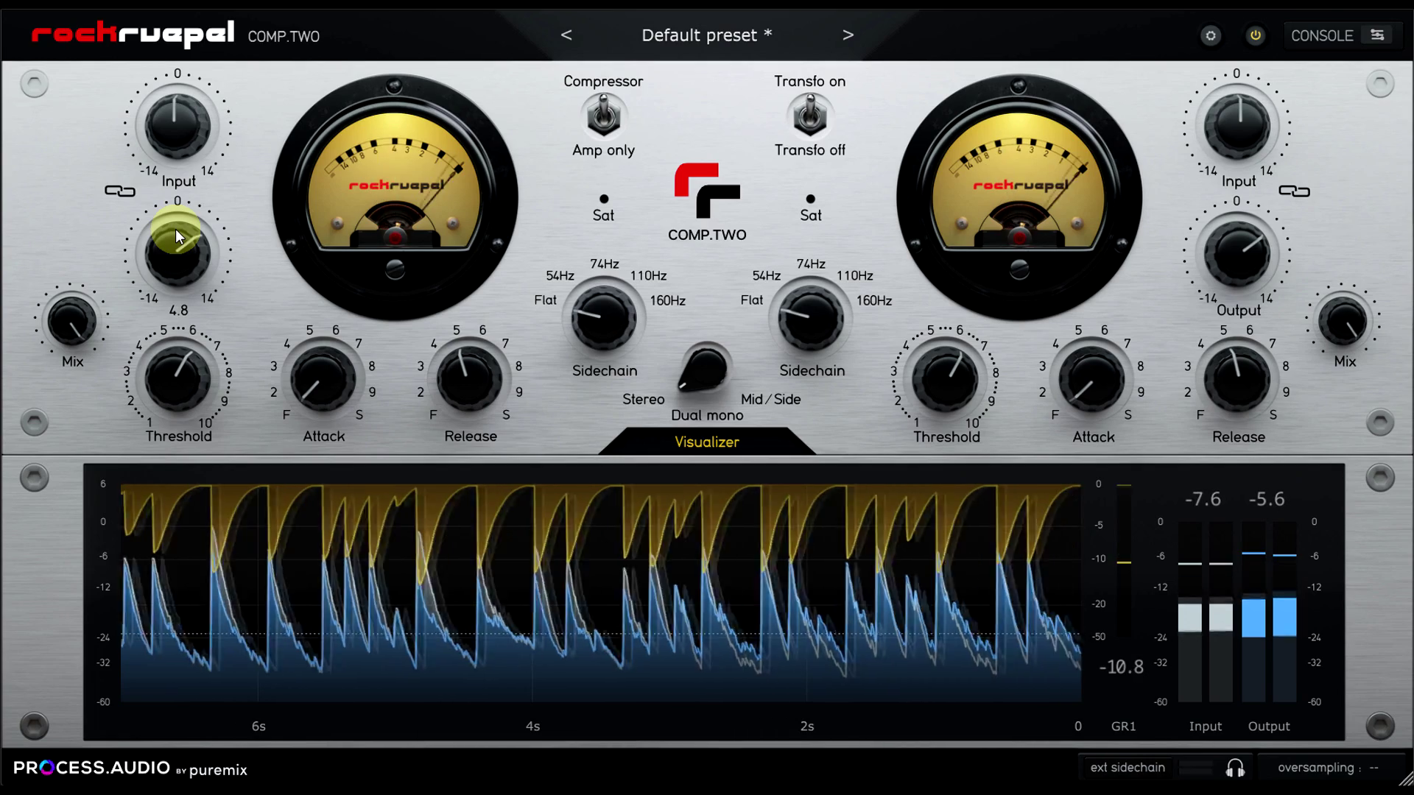
mouse_move(324, 383)
left_mouse_down()
mouse_move(325, 153)
mouse_move(324, 380)
left_mouse_up()
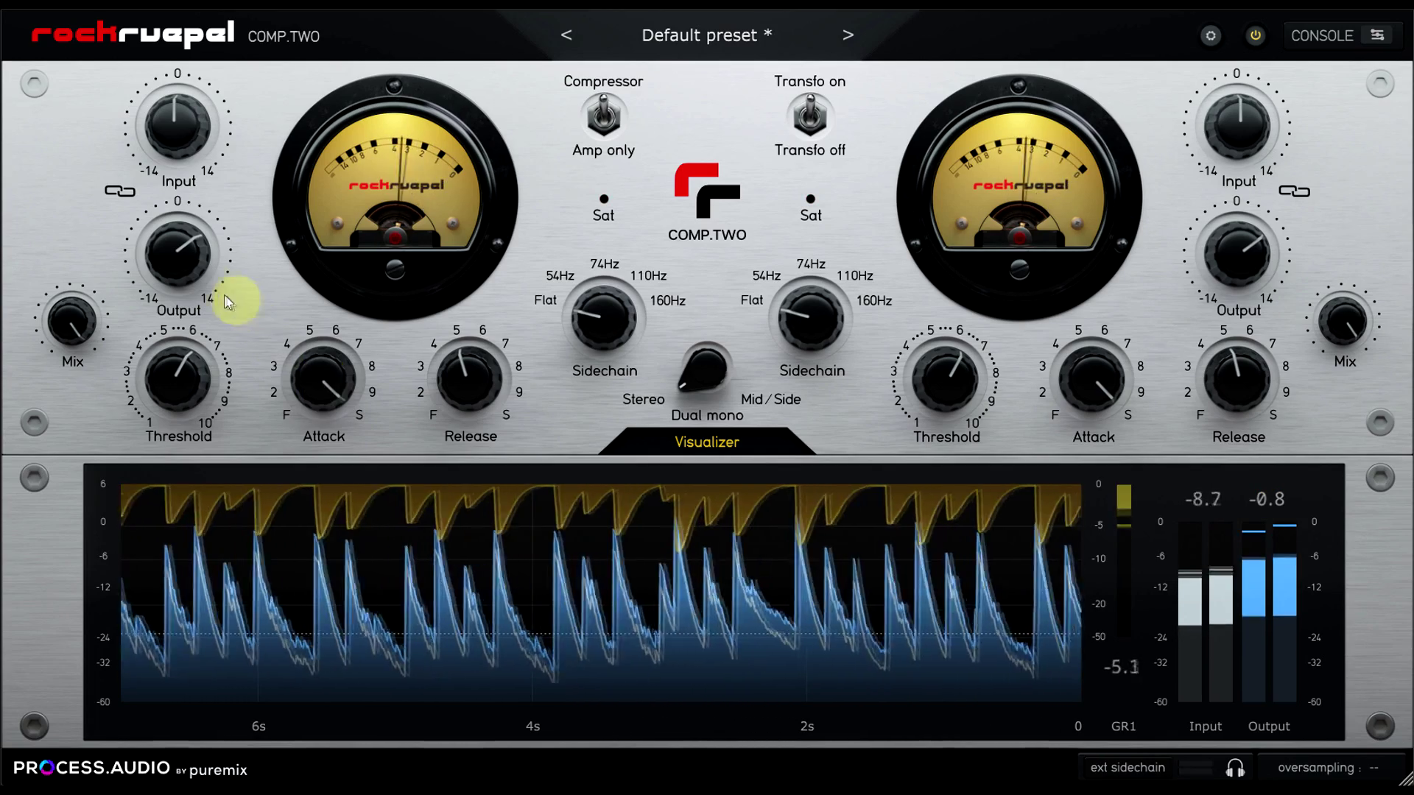
Step: Fine-tune output gain and bring the left threshold to about 6.19, settling the left attack near 6
left_click(175, 269)
left_click_drag(175, 270, 176, 270)
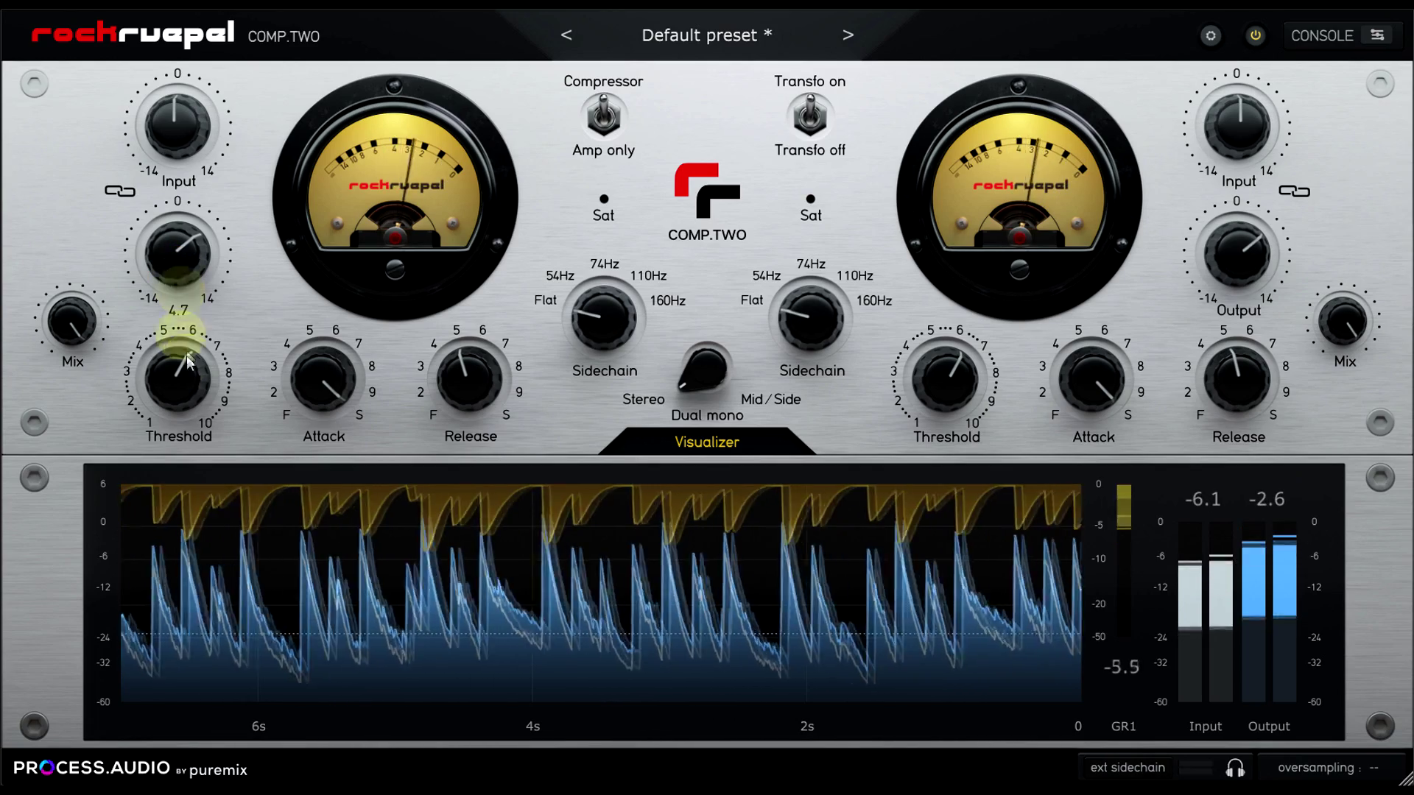
left_click_drag(177, 378, 175, 373)
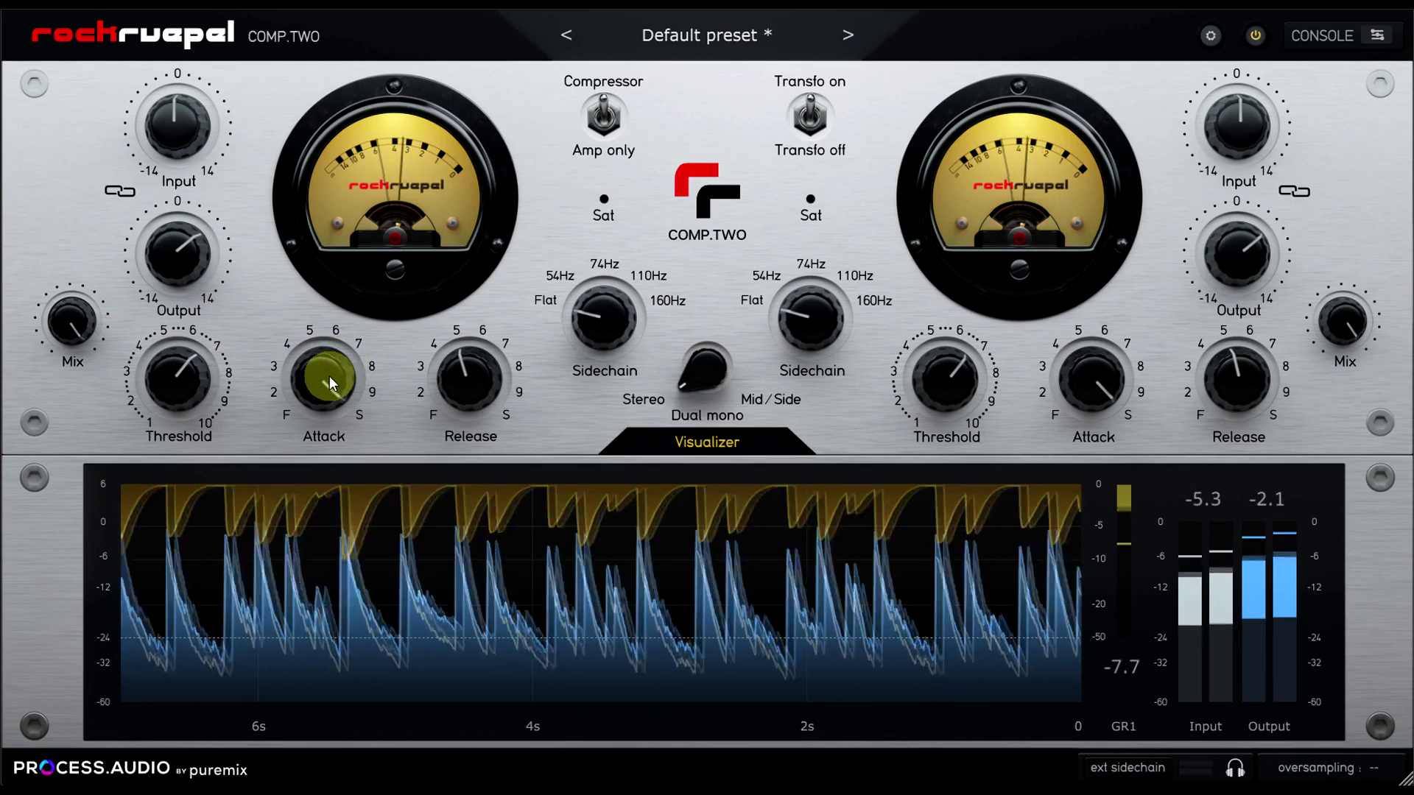
left_click_drag(329, 375, 338, 507)
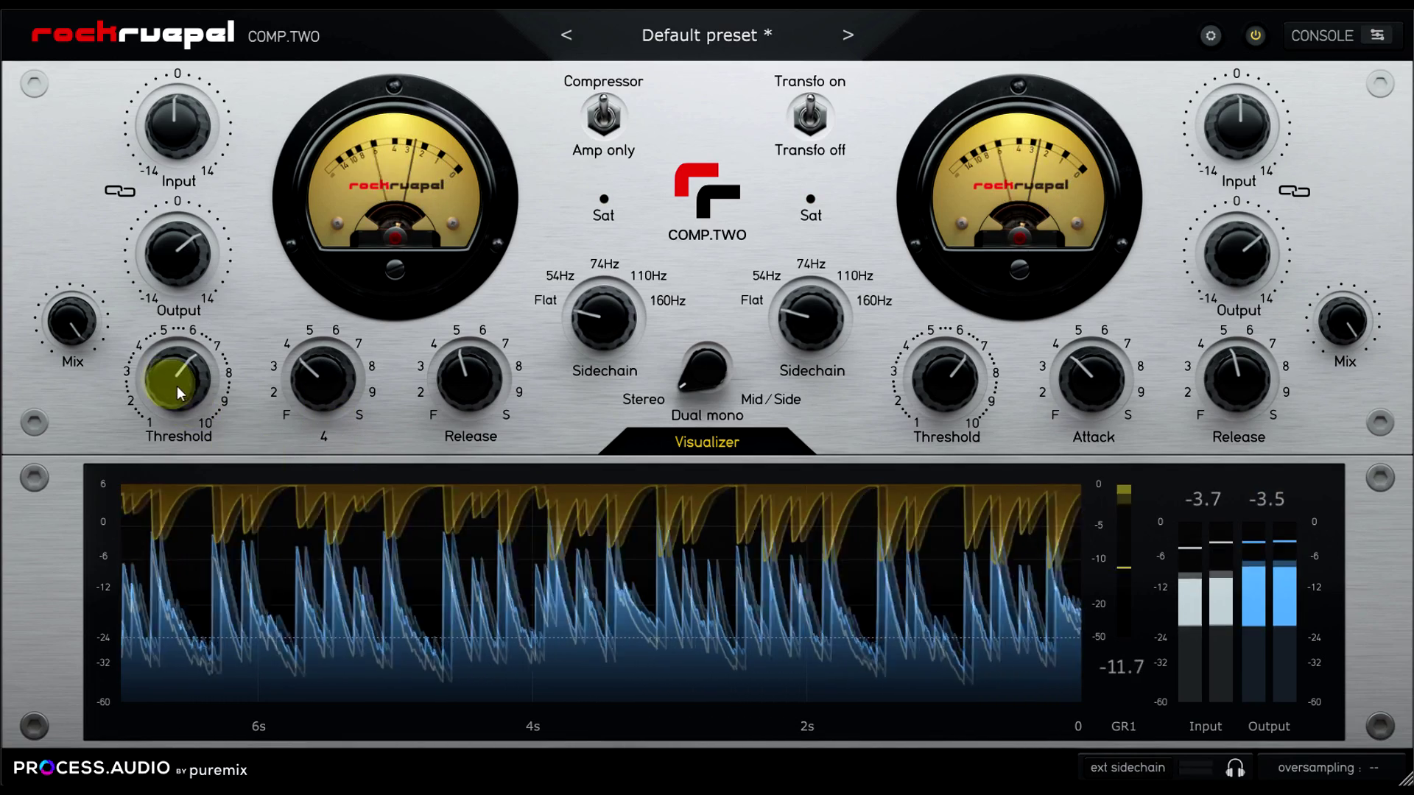
left_click_drag(179, 385, 183, 396)
left_click_drag(328, 382, 330, 343)
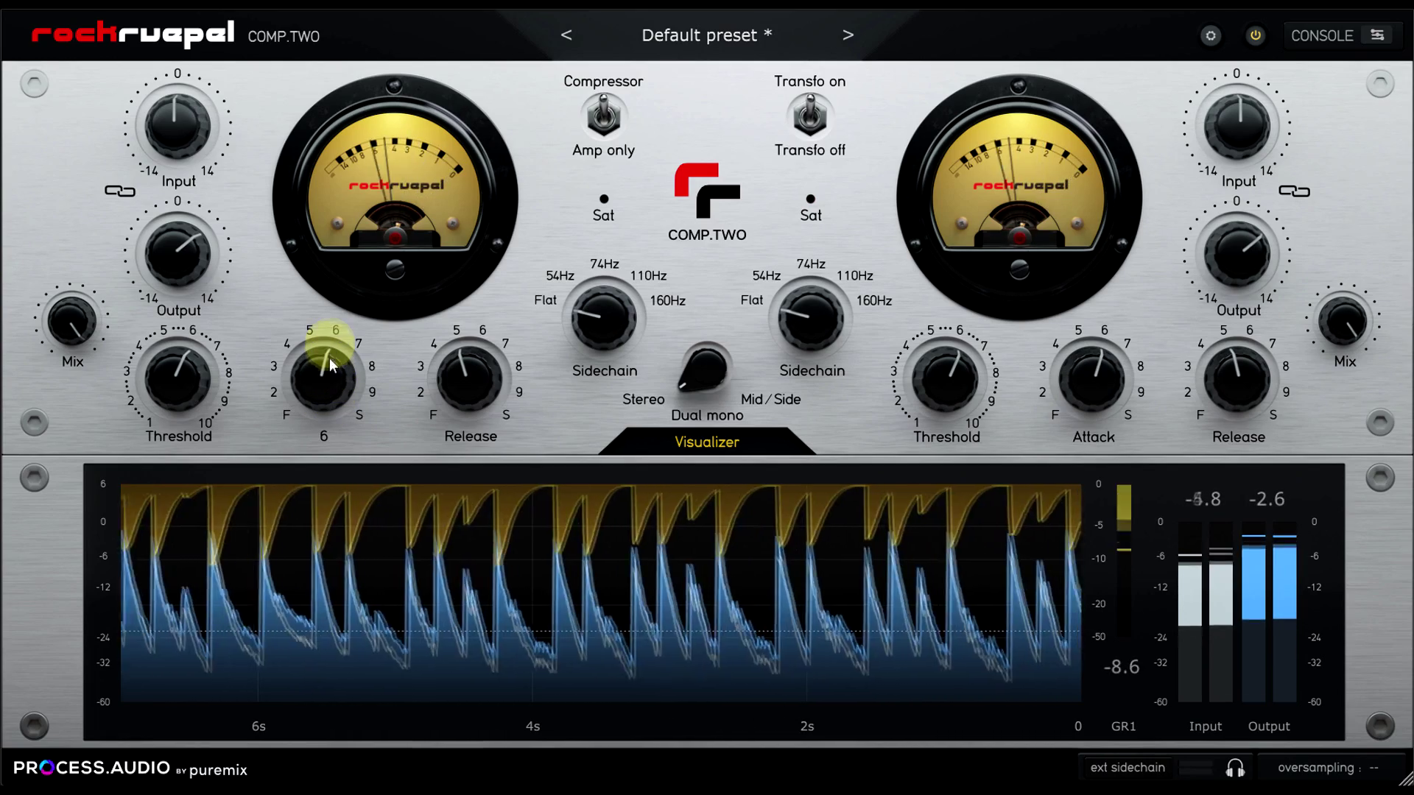
Step: Raise the left threshold to 6.60 and shorten the left attack
mouse_move(218, 379)
left_mouse_down()
mouse_move(189, 369)
mouse_move(214, 372)
left_mouse_up()
left_click_drag(467, 372, 467, 428)
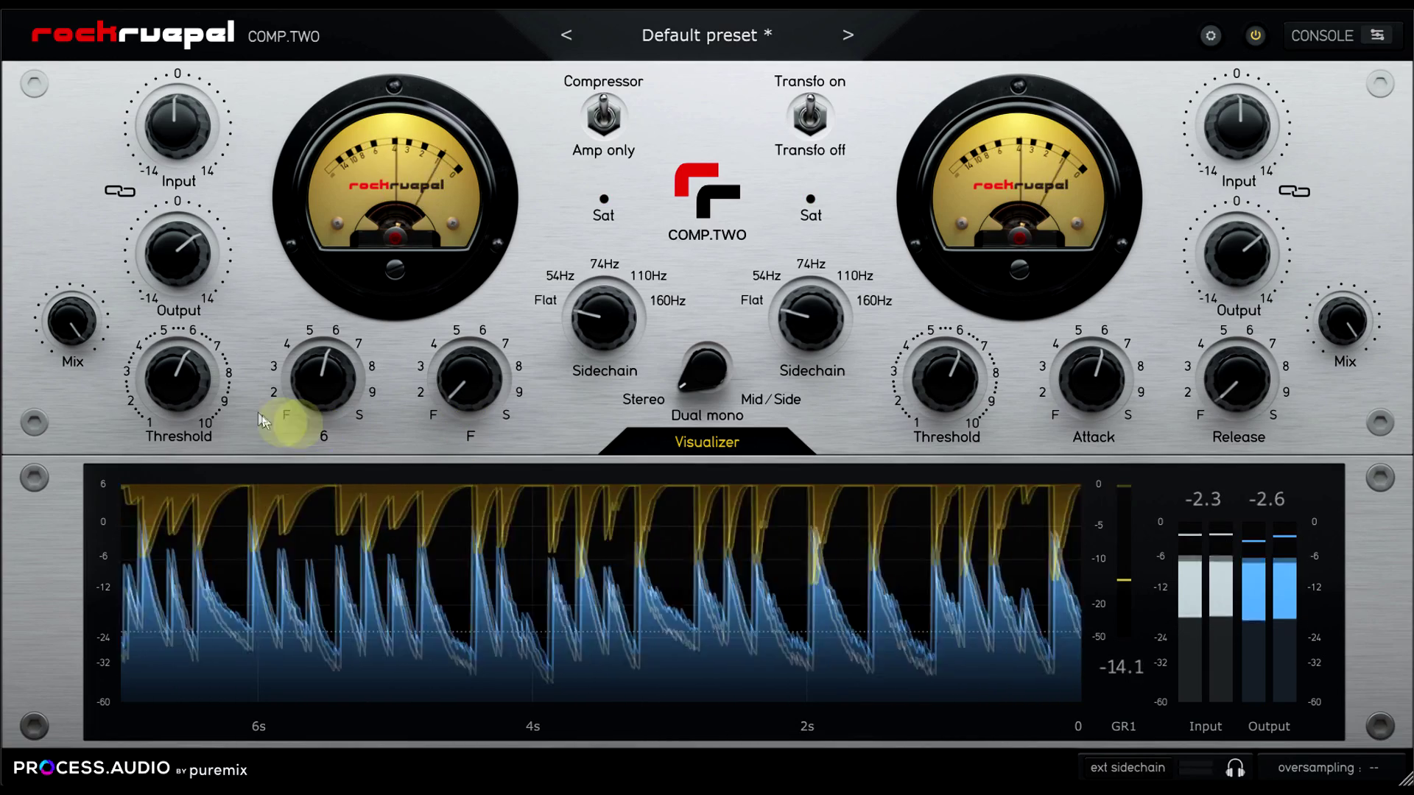
left_click_drag(177, 386, 178, 374)
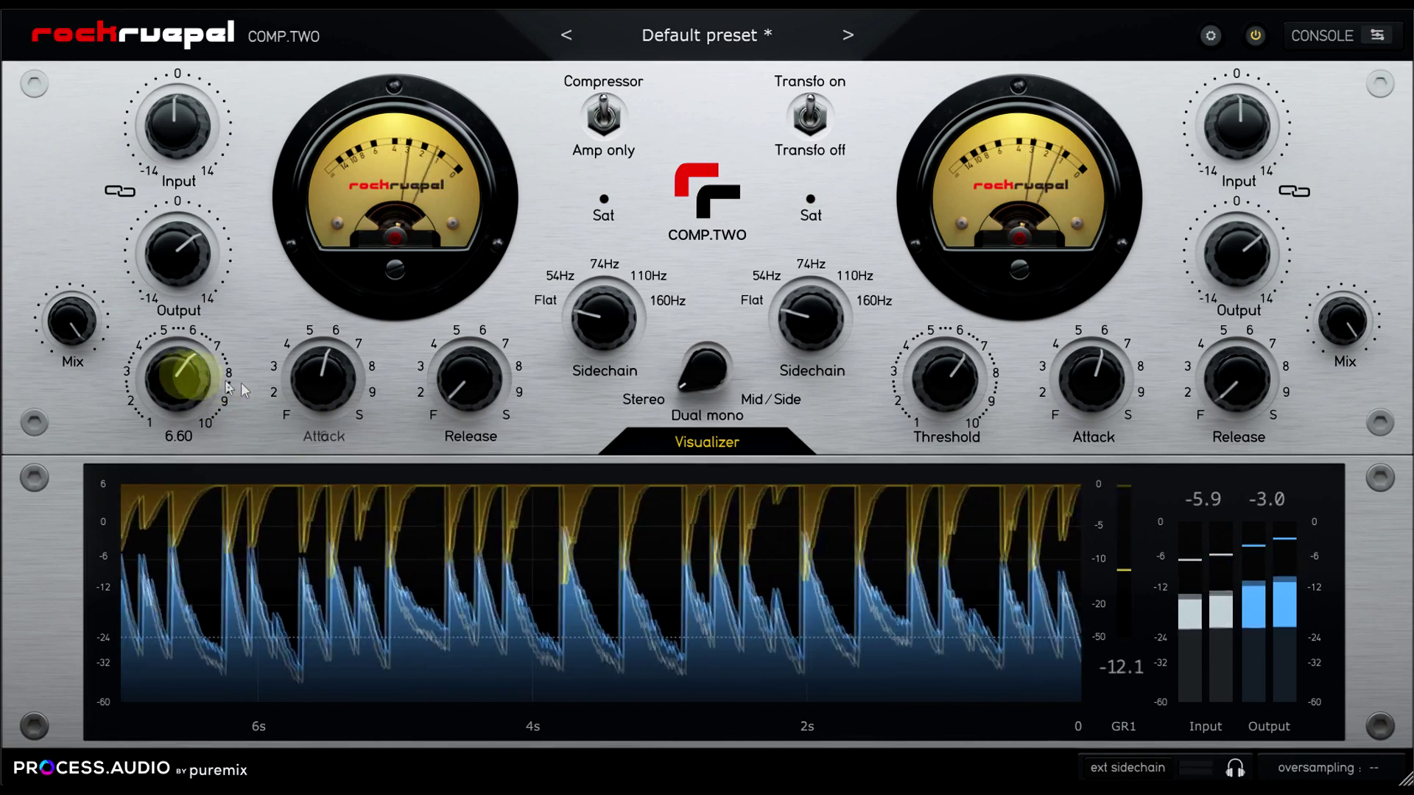
left_click_drag(322, 377, 318, 515)
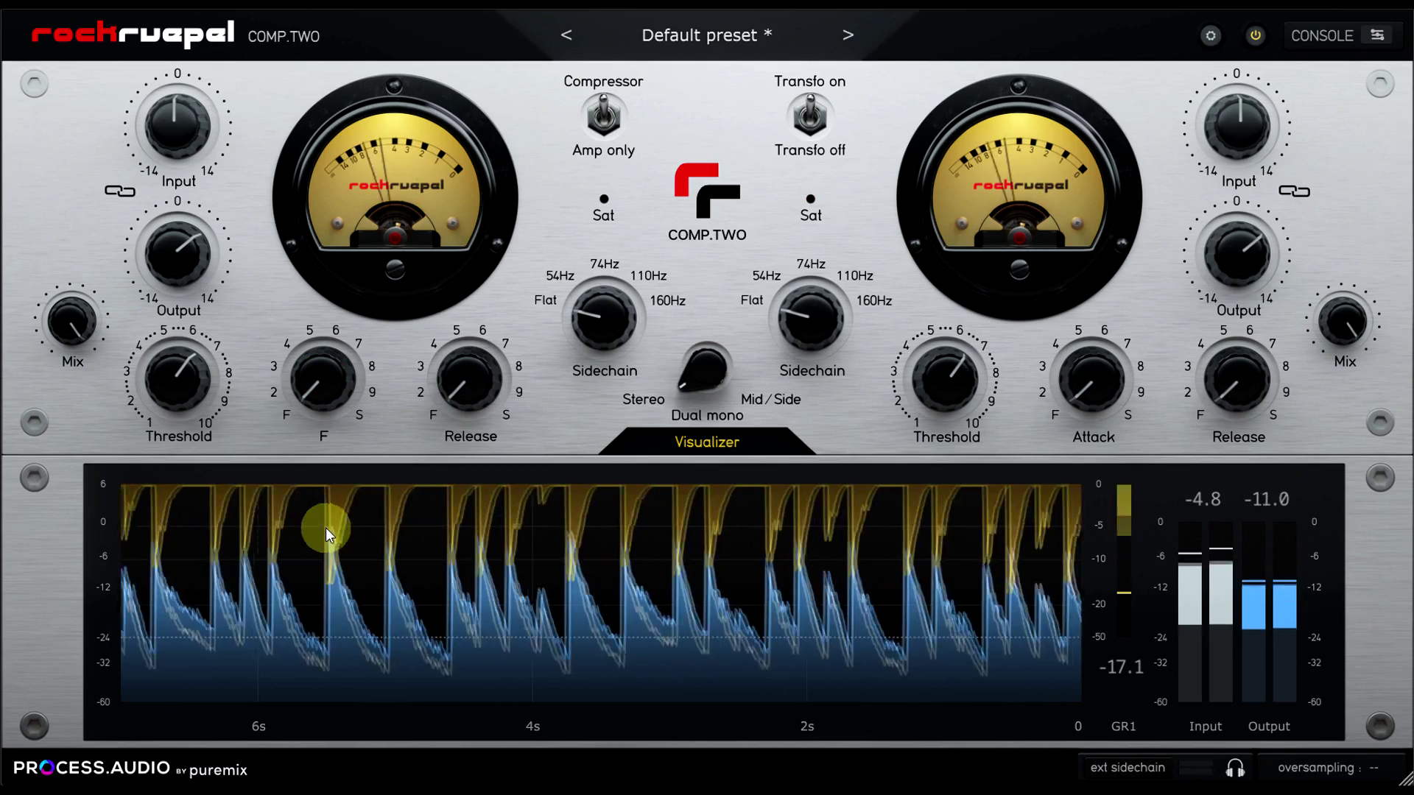
left_click_drag(165, 250, 166, 242)
Step: Sweep the left release to slowest, lengthen attack to about 5, then settle release around 5–6
left_click_drag(475, 375, 369, 309)
left_click_drag(318, 389, 324, 327)
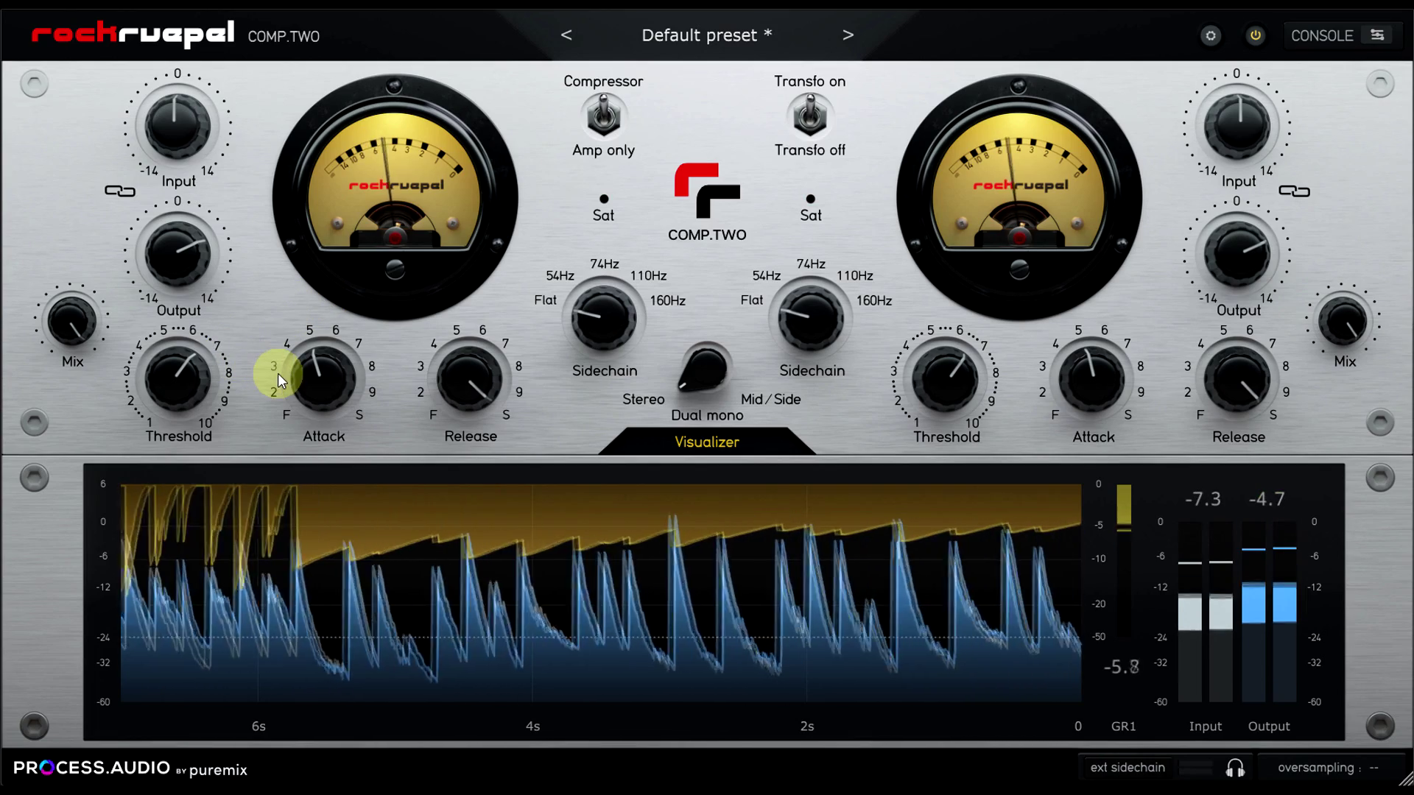
left_click_drag(468, 388, 469, 466)
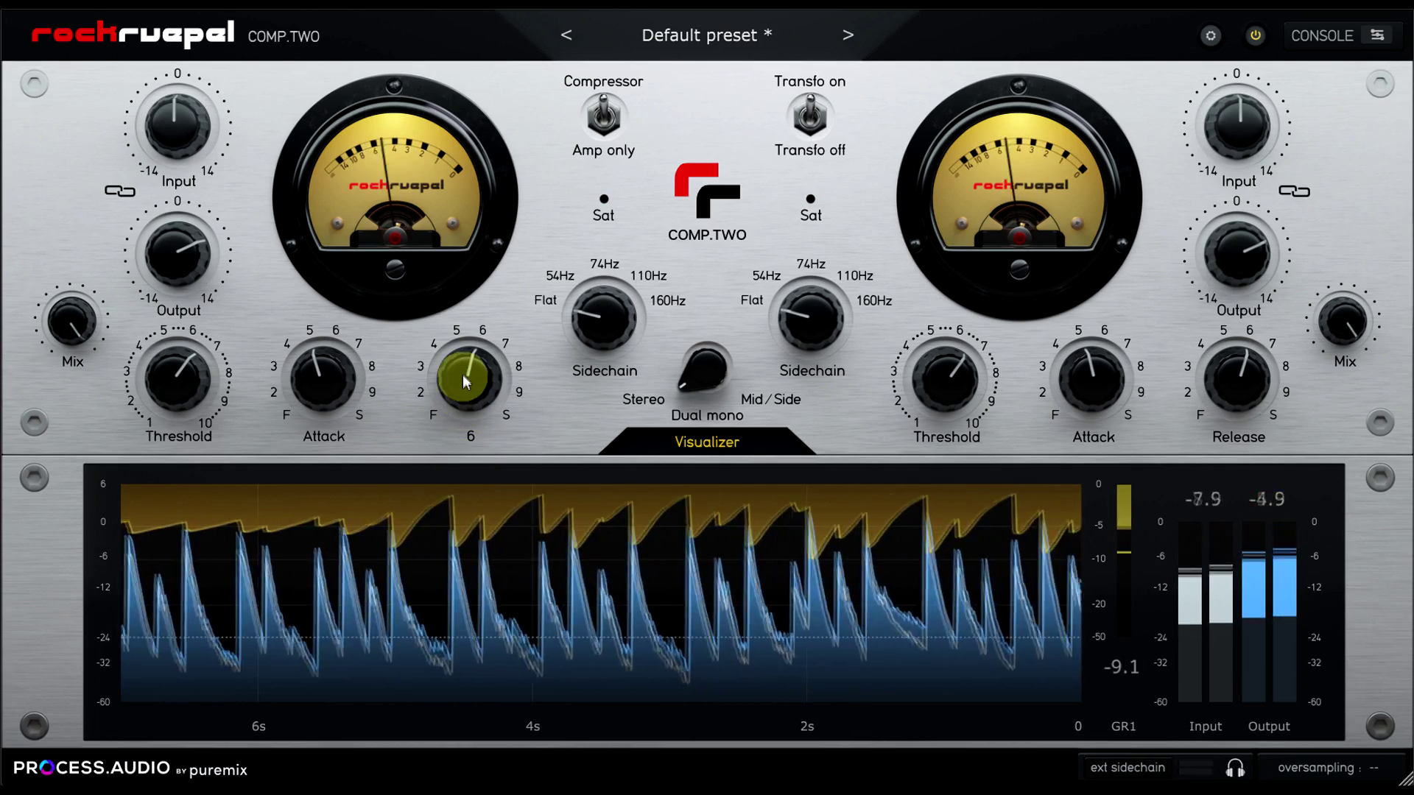
left_click(462, 384)
left_click_drag(462, 384, 463, 391)
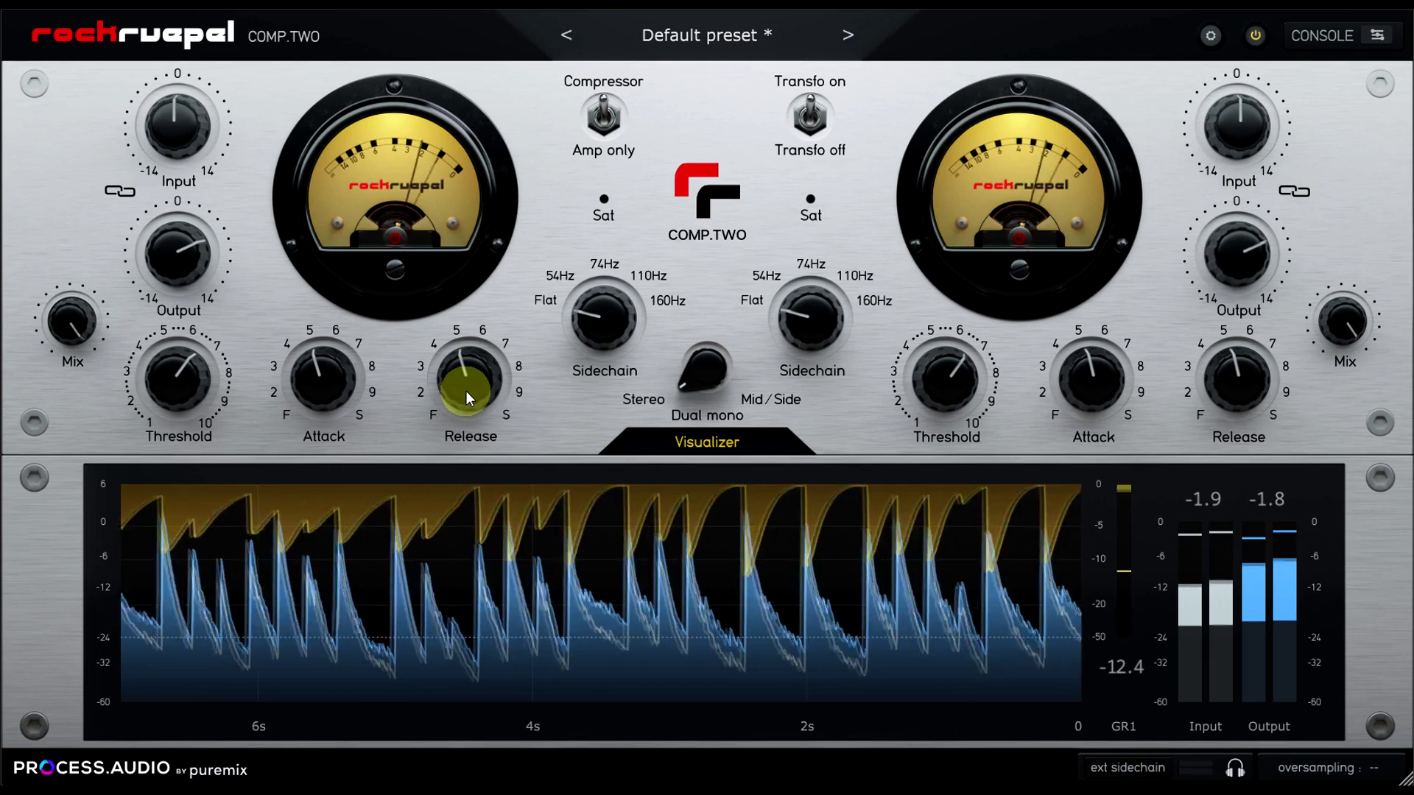
left_click_drag(464, 390, 467, 368)
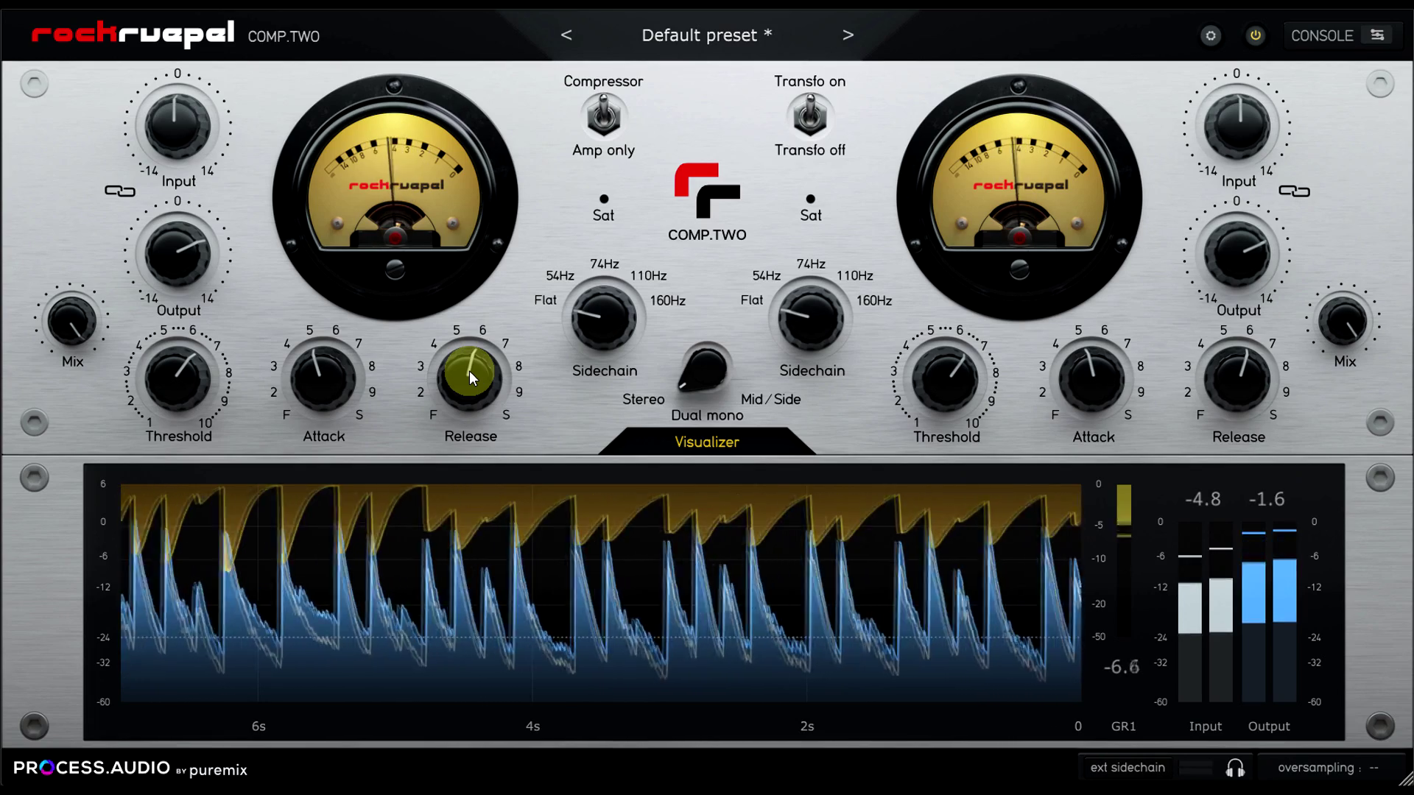
left_click_drag(469, 369, 471, 390)
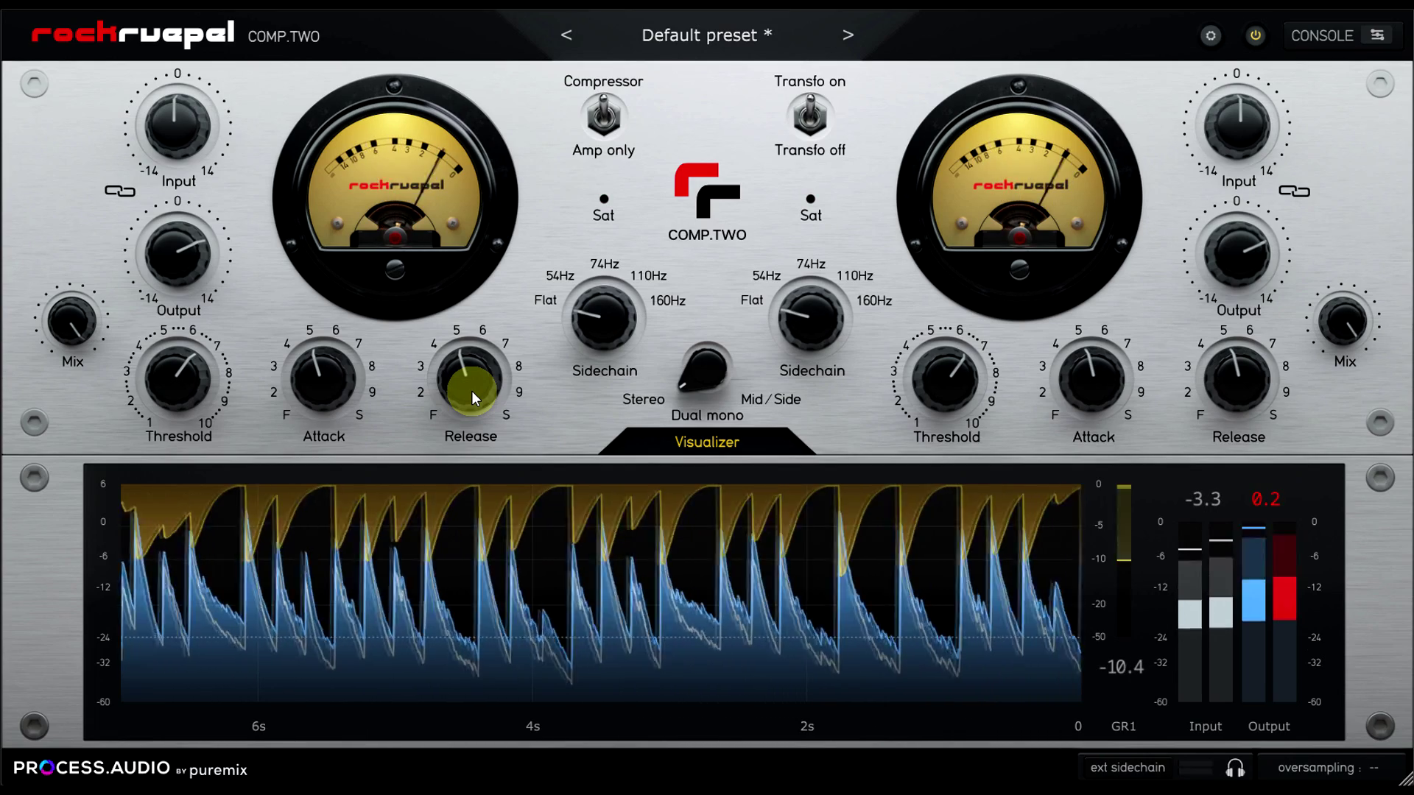
Step: Sweep the left sidechain filter through 54Hz, 160Hz, 74Hz and 110Hz, then toggle listen mode on and off
left_click_drag(587, 333, 612, 152)
left_click_drag(612, 274, 607, 228)
left_click(608, 311)
left_click_drag(608, 311, 625, 551)
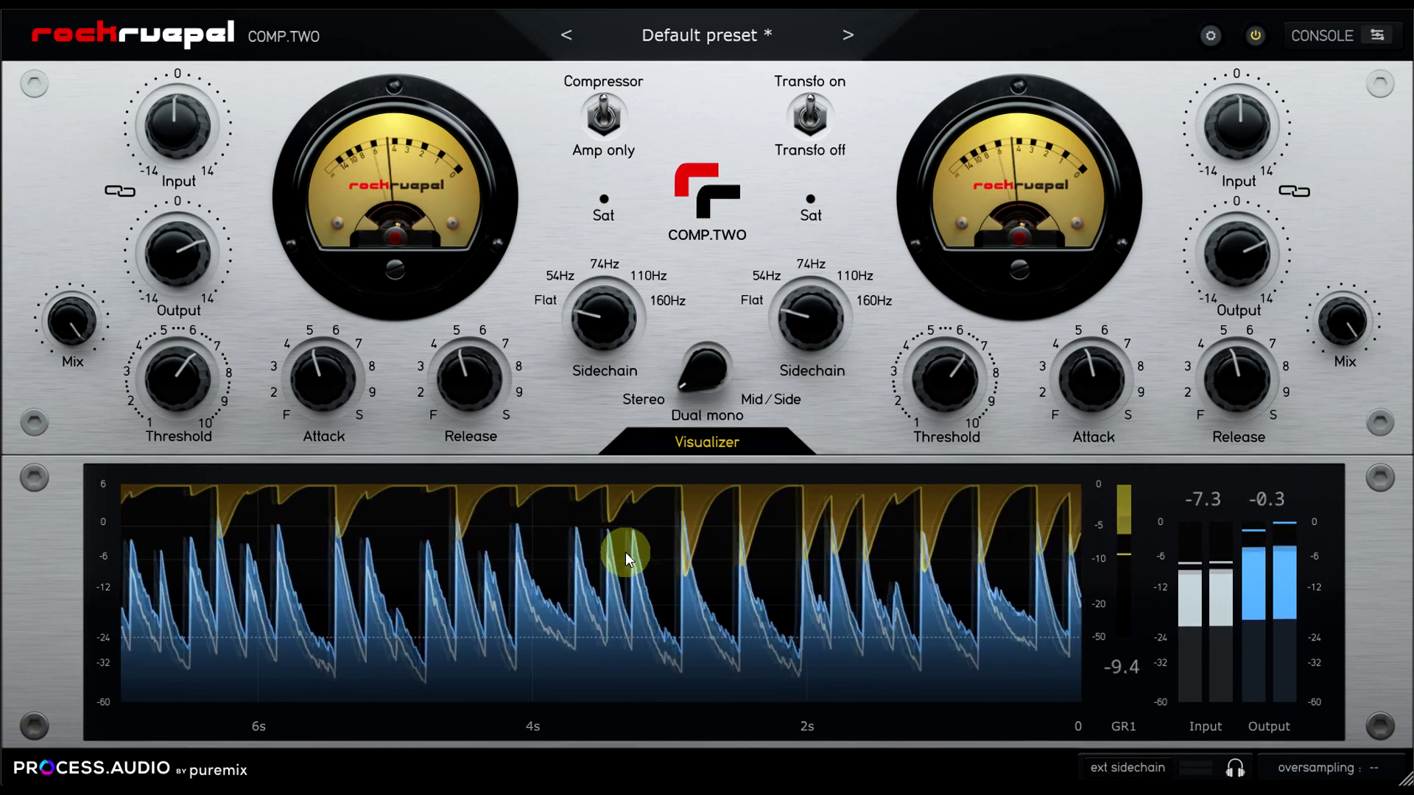
left_click_drag(617, 320, 617, 177)
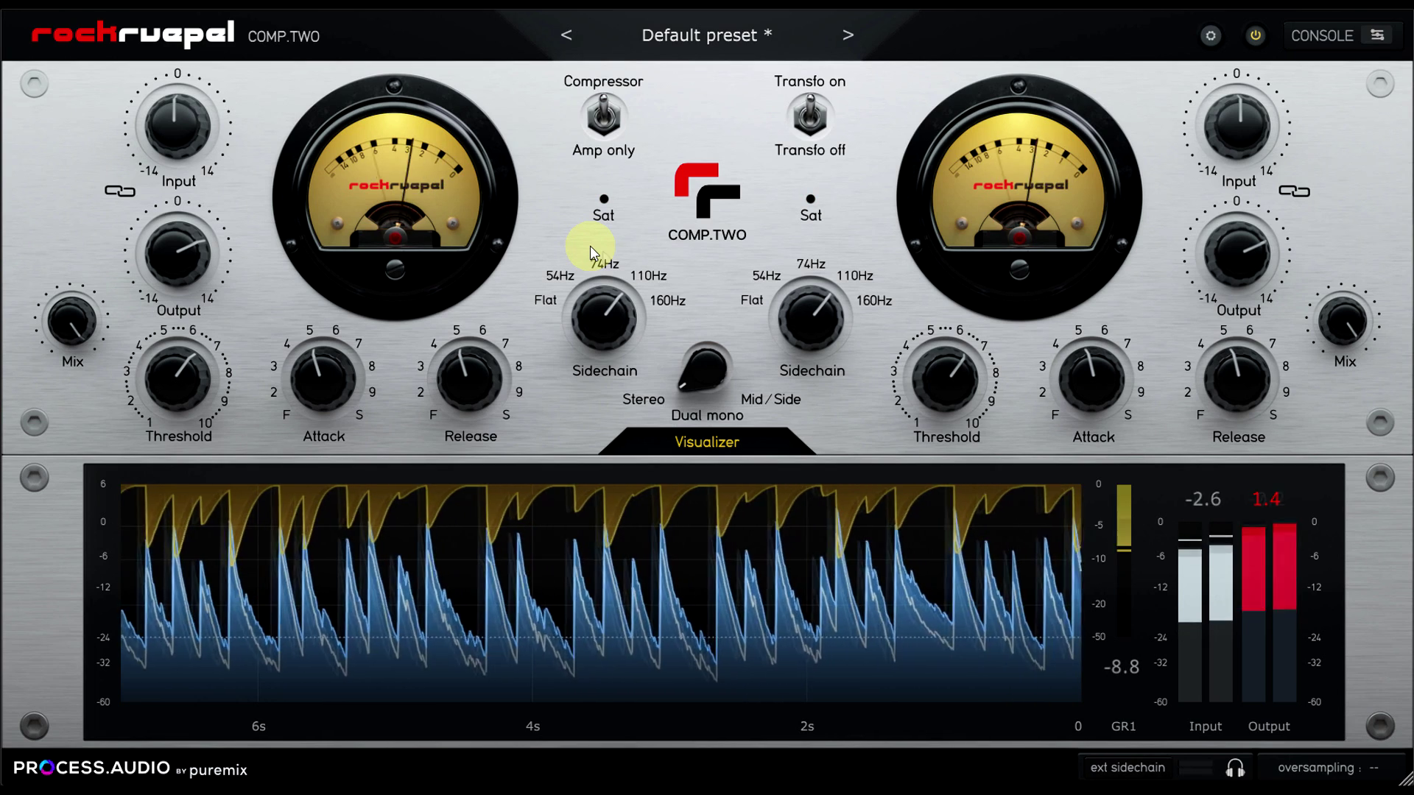
left_click(1235, 769)
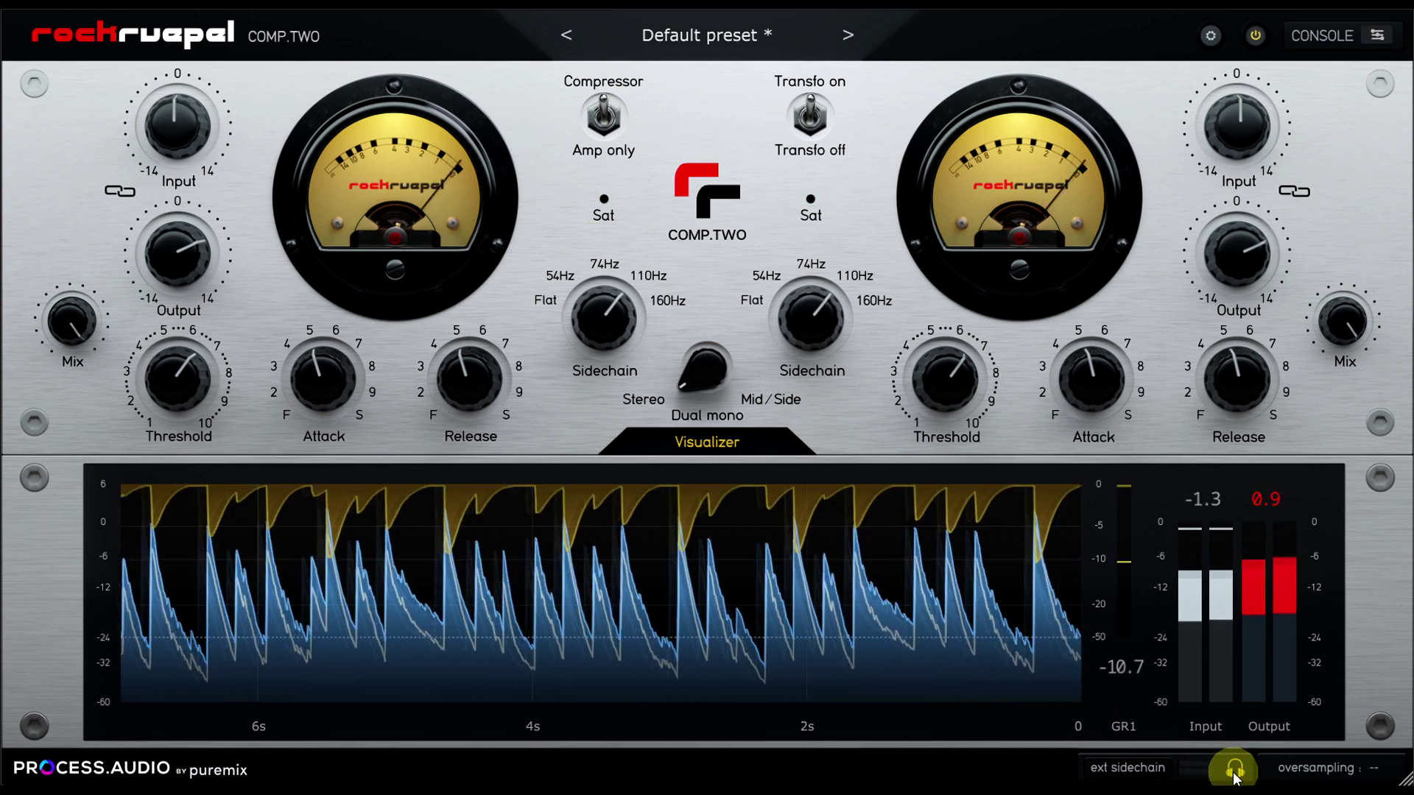
left_click(1235, 769)
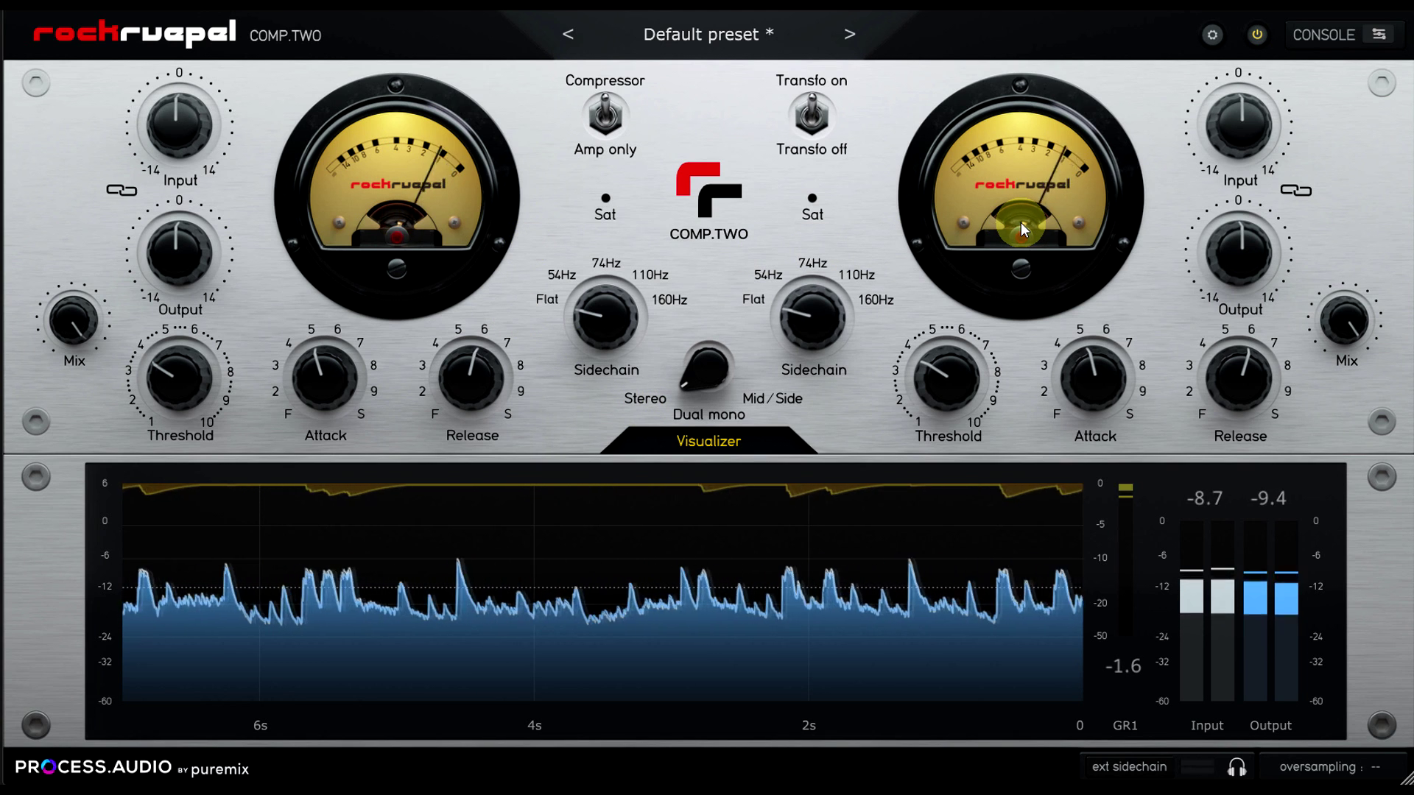
Step: Switch the processing mode from Stereo through Dual mono to Mid/Side
left_click(711, 413)
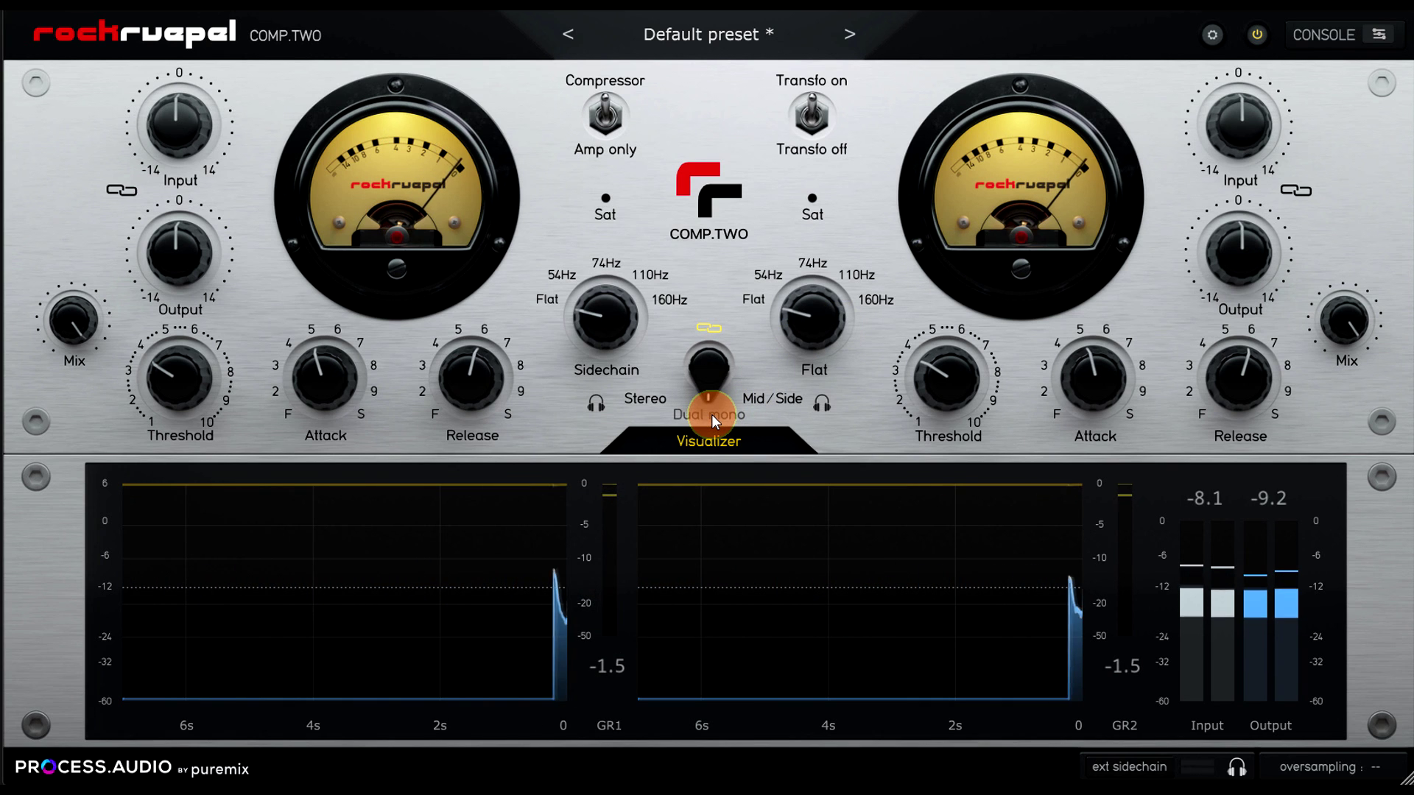
left_click(768, 400)
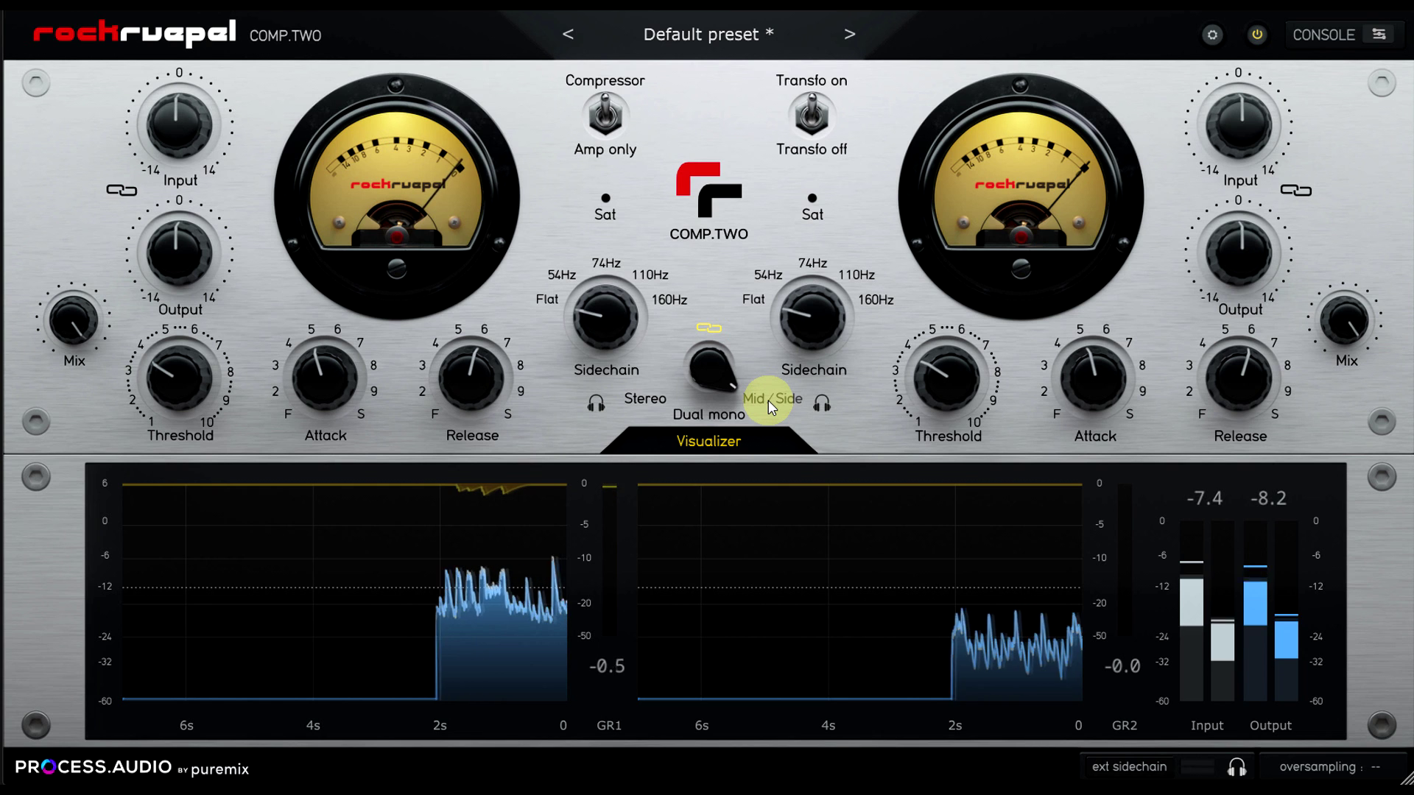
Step: Audition the mid and side sidechain signals in turn, ending with the mid sidechain audible
left_click(597, 405)
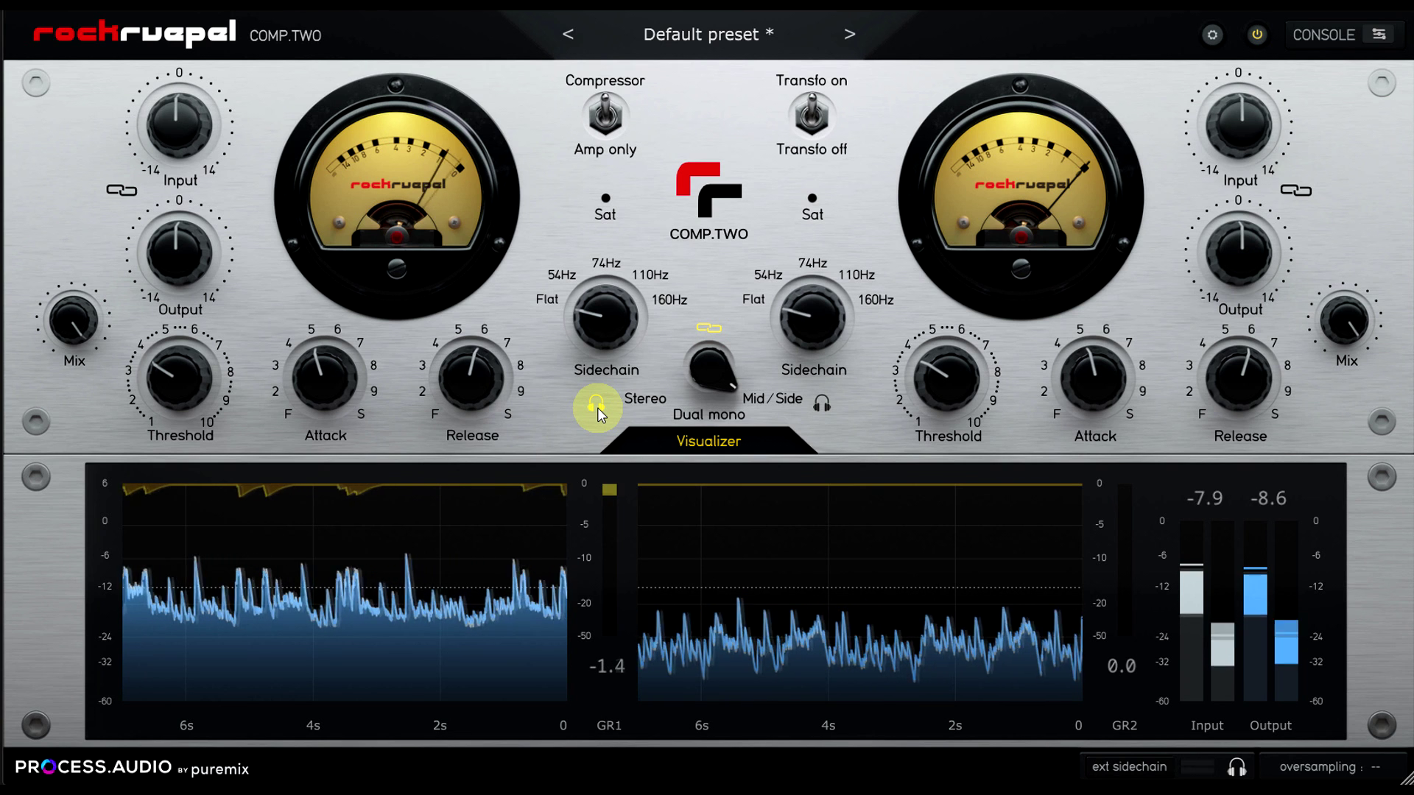
left_click(596, 405)
left_click(821, 403)
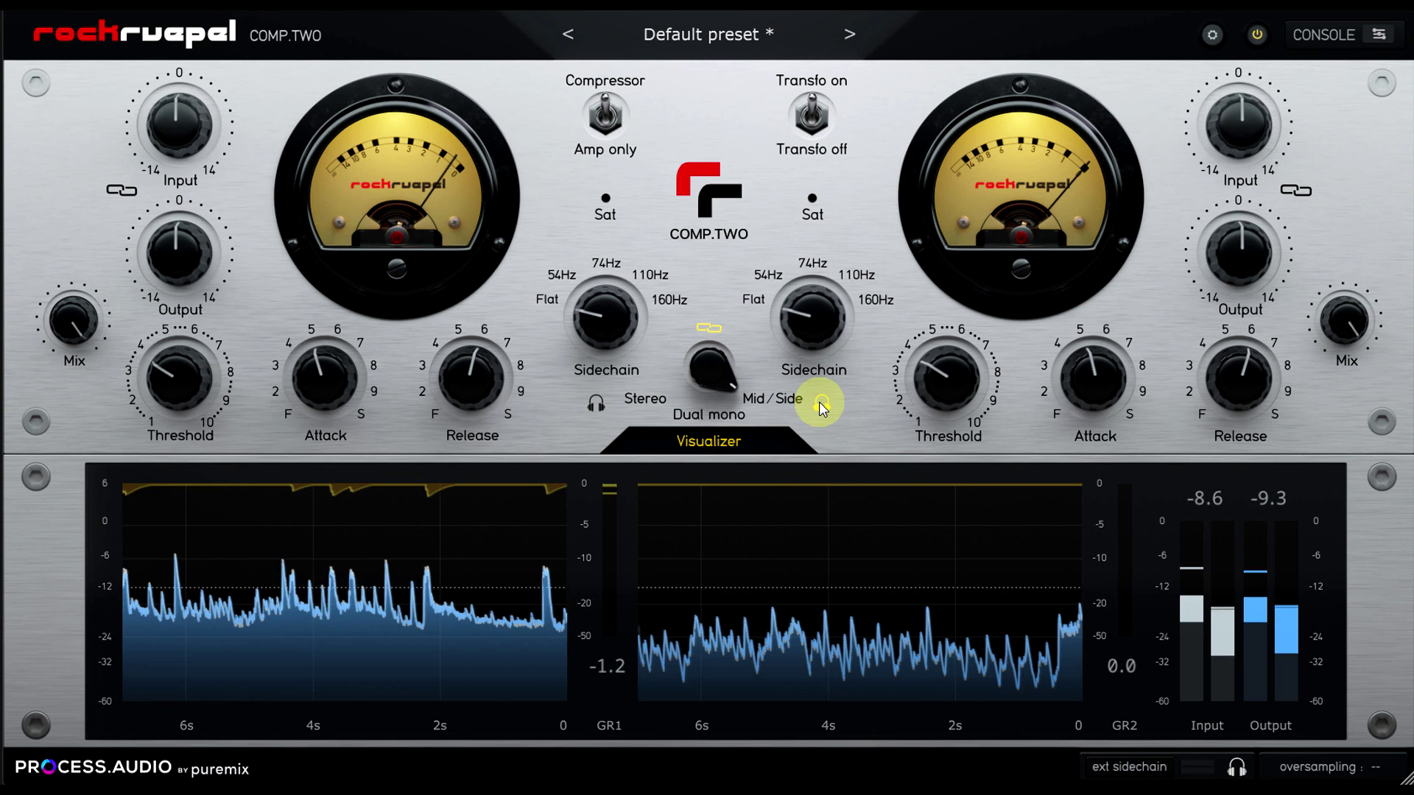
left_click(821, 402)
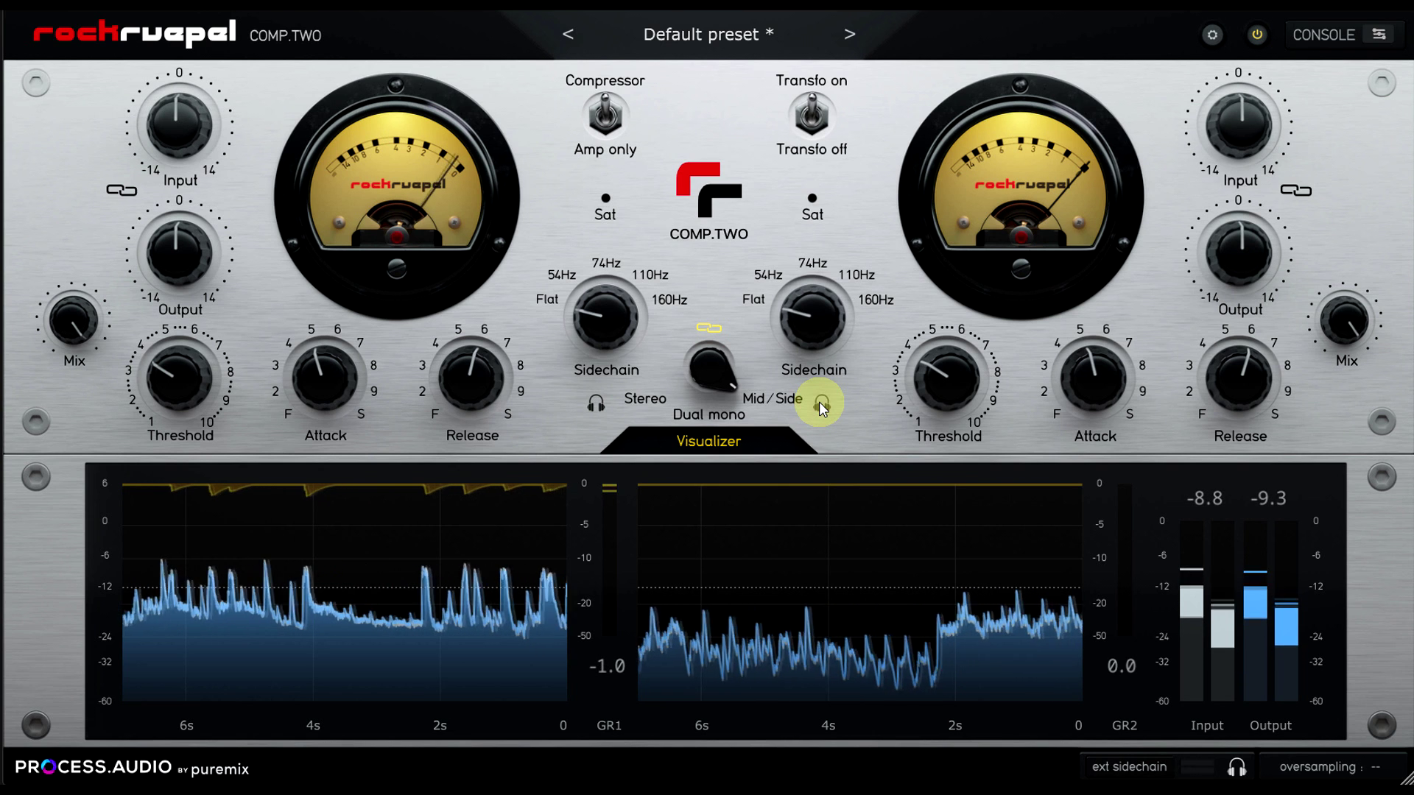
left_click(594, 402)
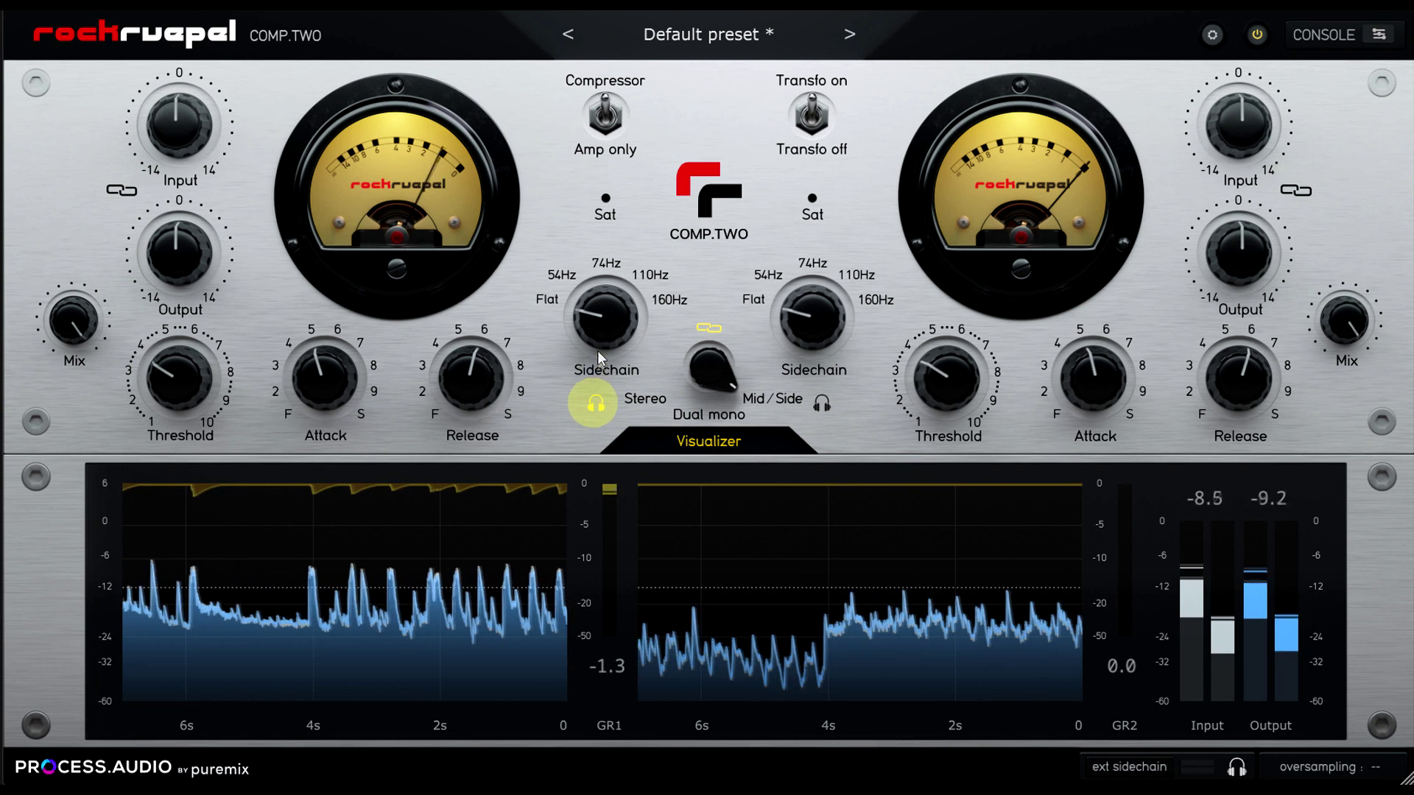
Step: Sweep the mid sidechain filter up through 74–160Hz and back down to Flat
mouse_move(601, 320)
left_click_drag(600, 319, 604, 265)
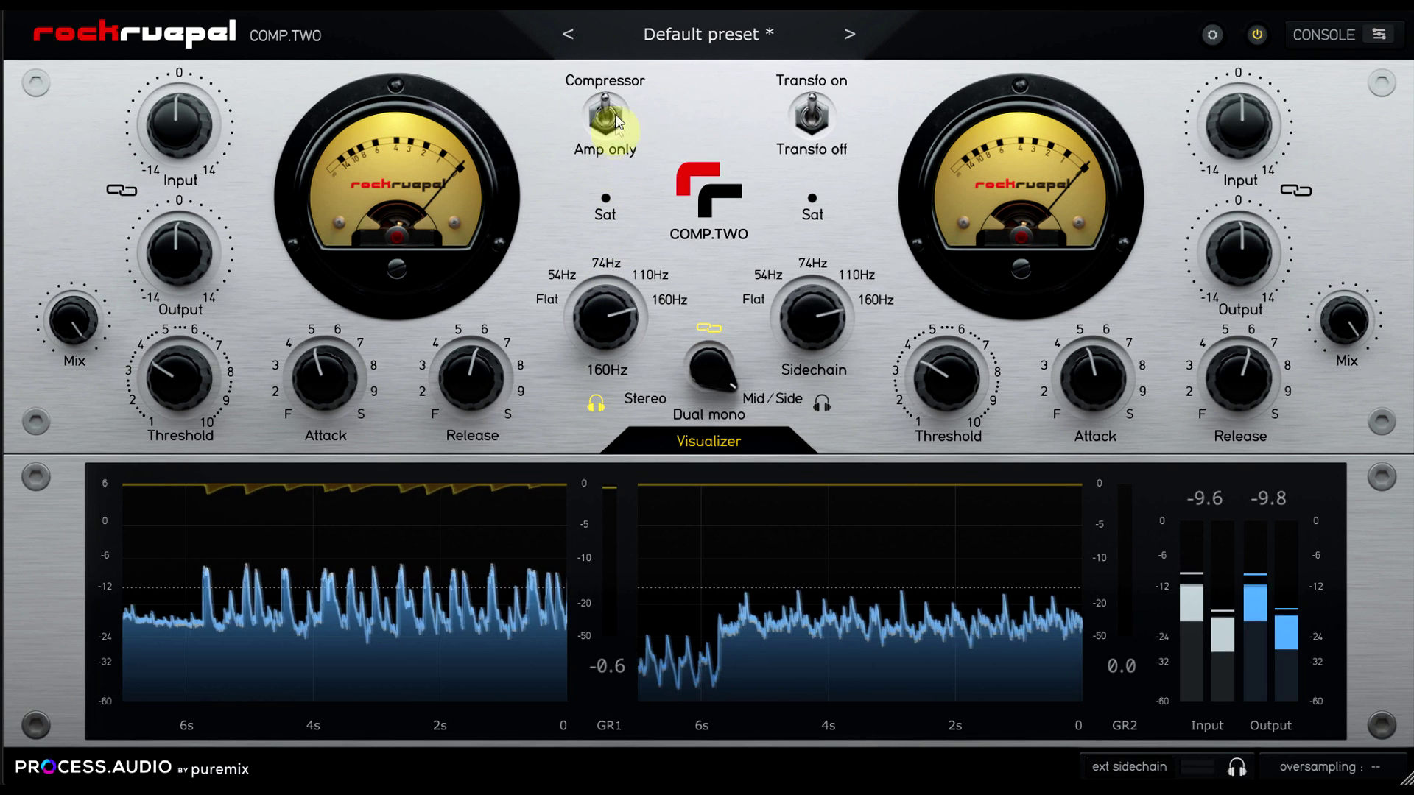
left_click_drag(616, 108, 614, 322)
Step: Stop the mid listen, return to Dual mono, and link the channels so both filters use Sidechain
left_click(597, 405)
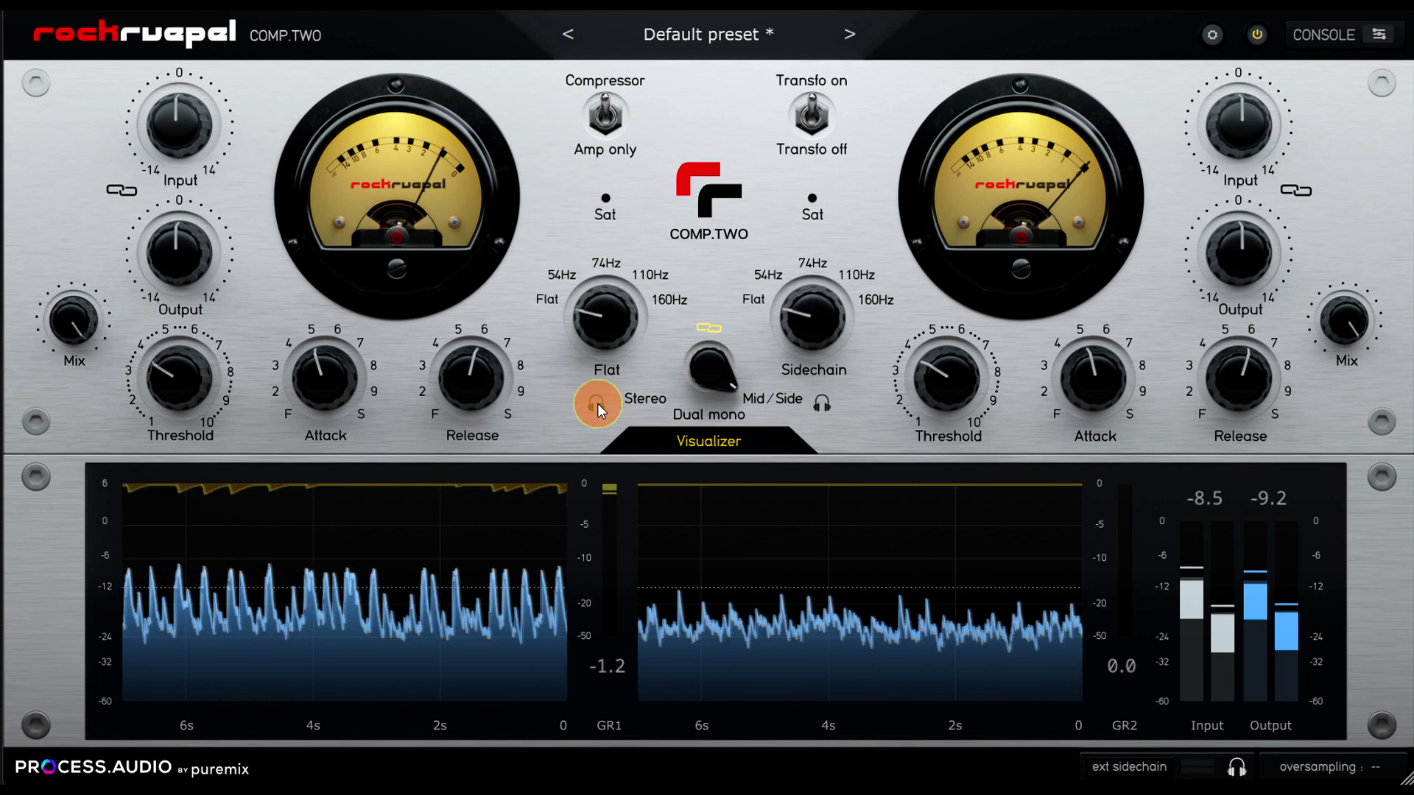
left_click(696, 412)
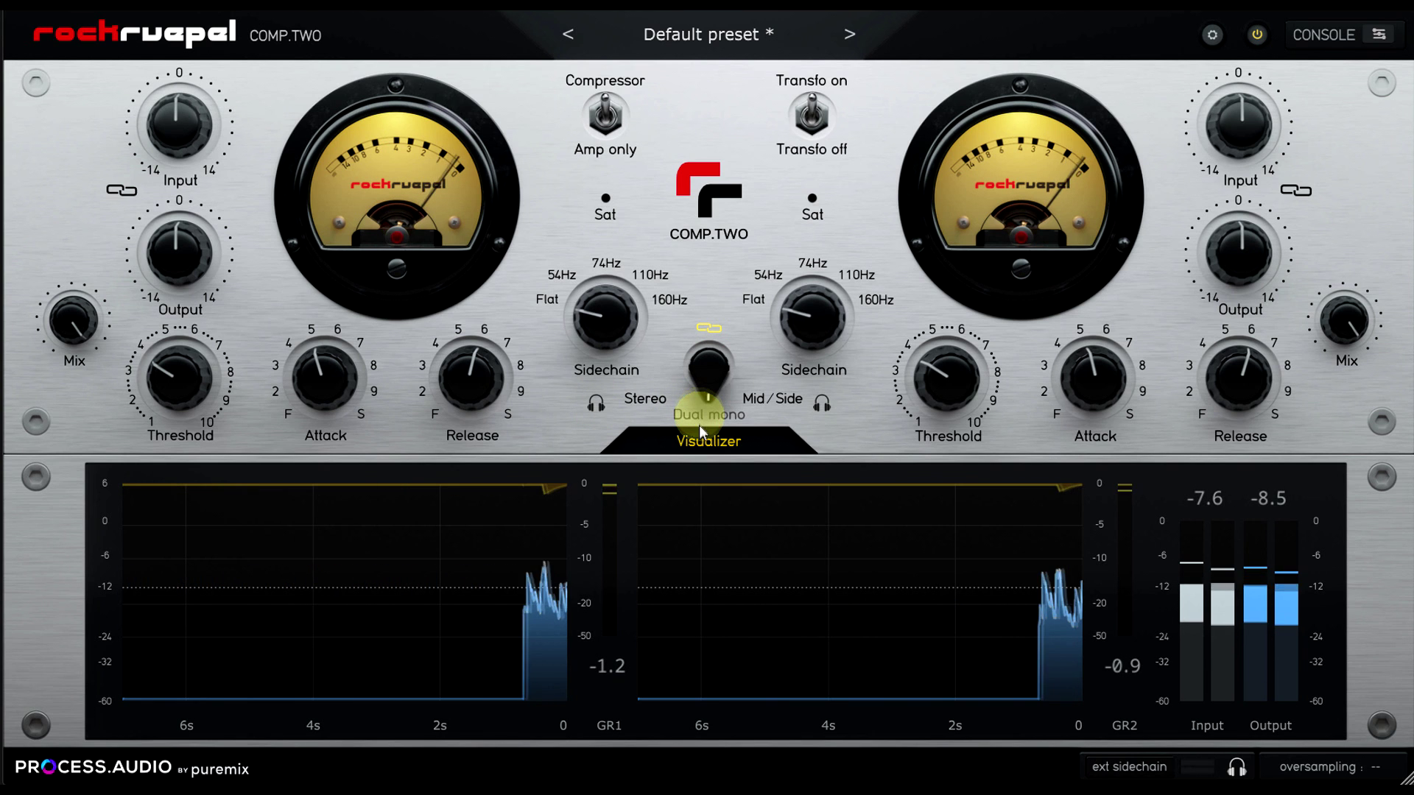
left_click(703, 440)
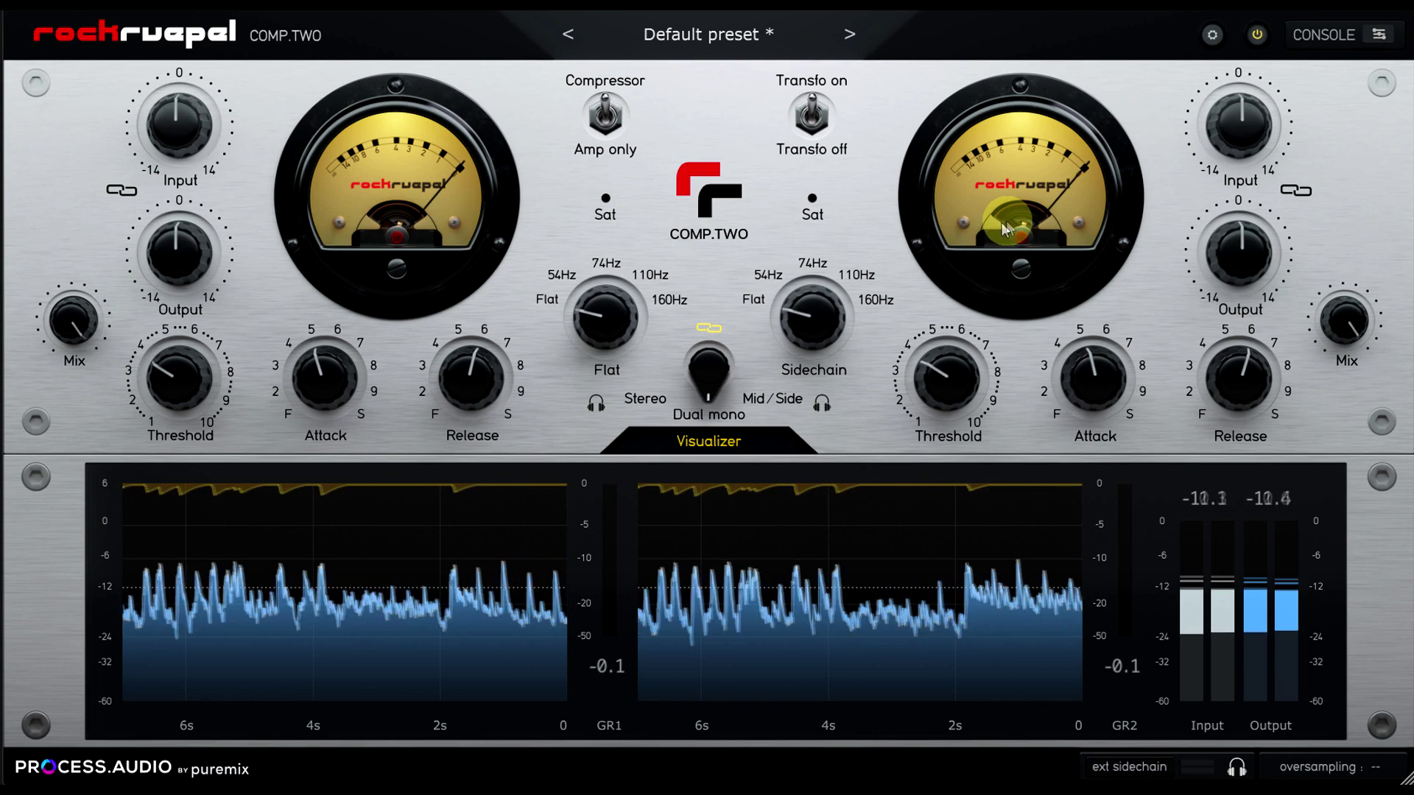
left_click(707, 328)
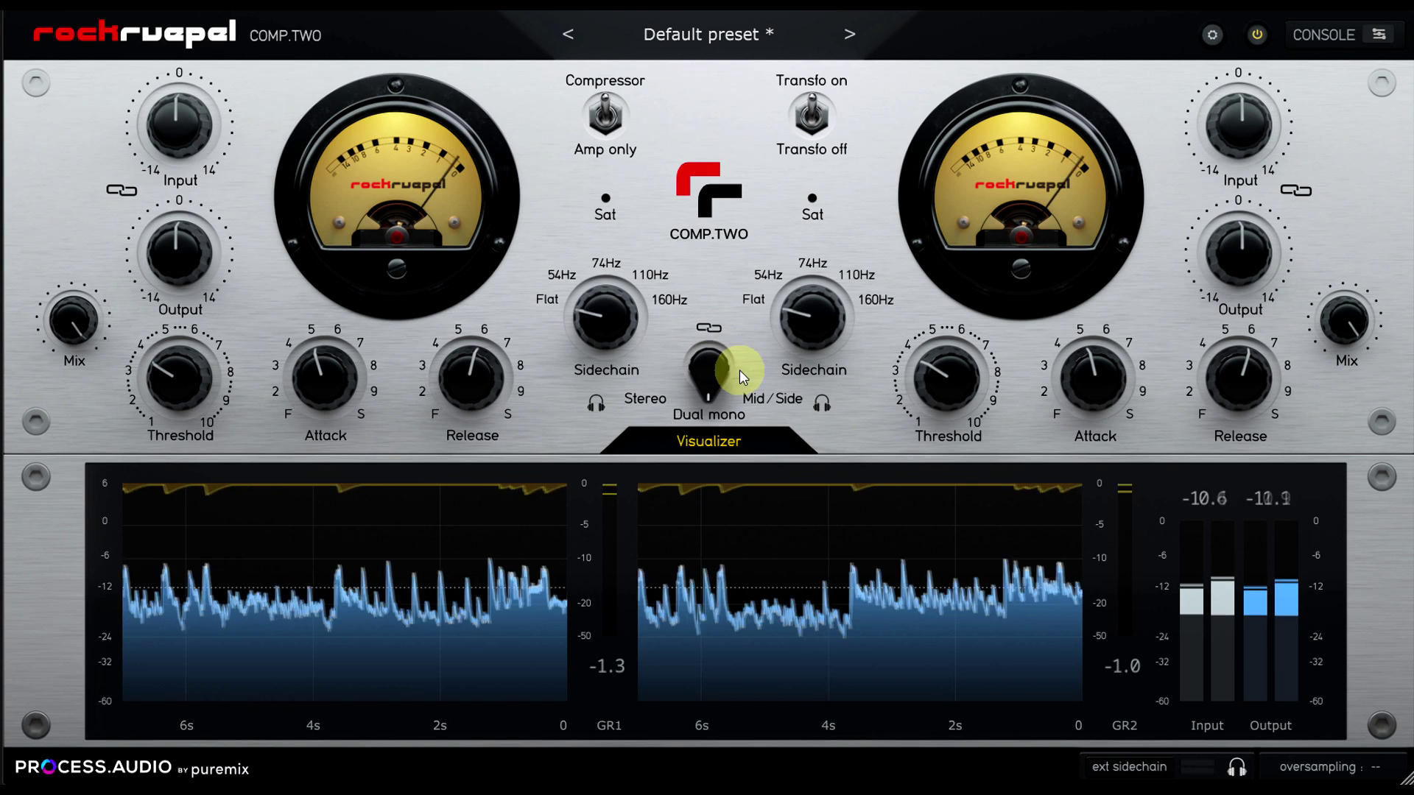
left_click(709, 324)
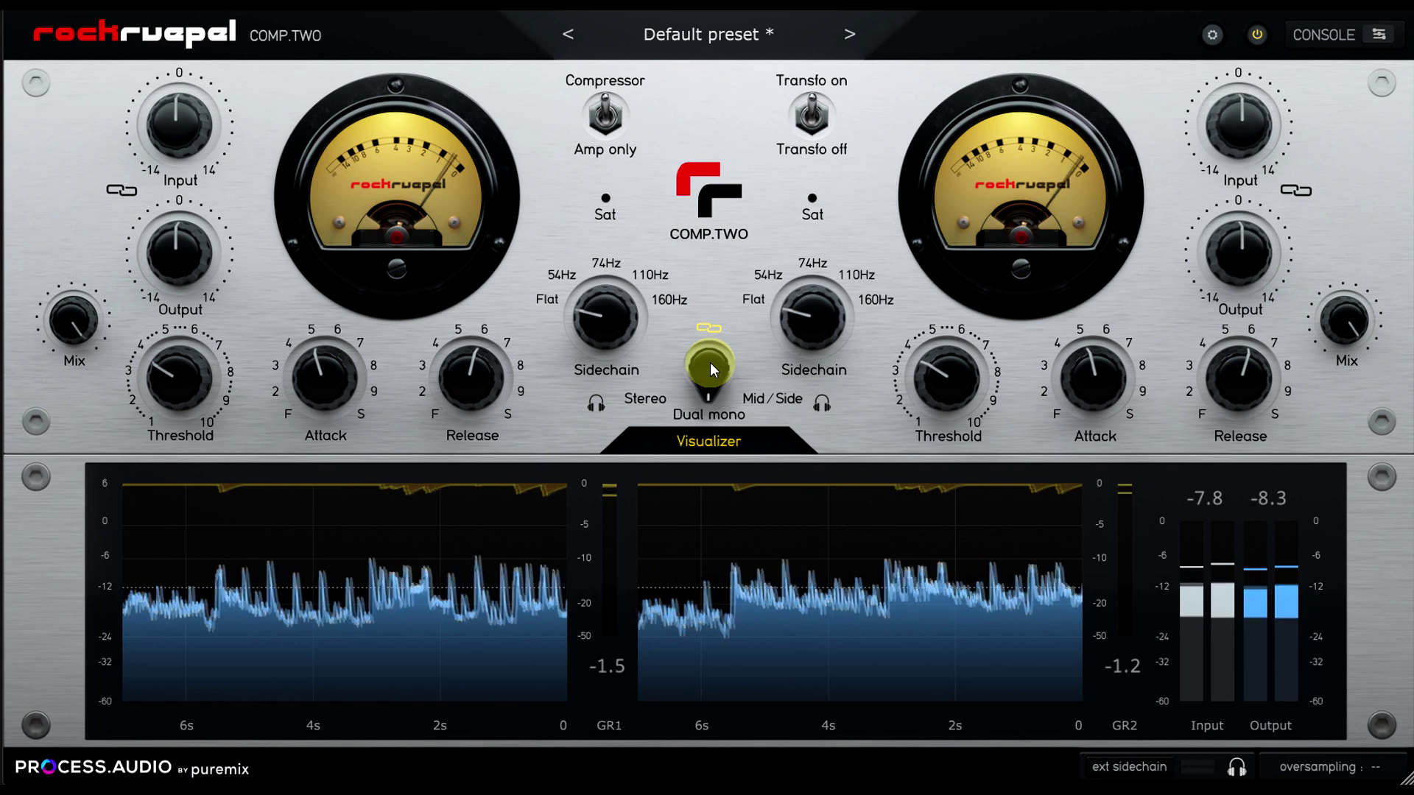
Step: Raise the right threshold while unlinked, then relink and give both channels faster attack and release 8
left_click(705, 328)
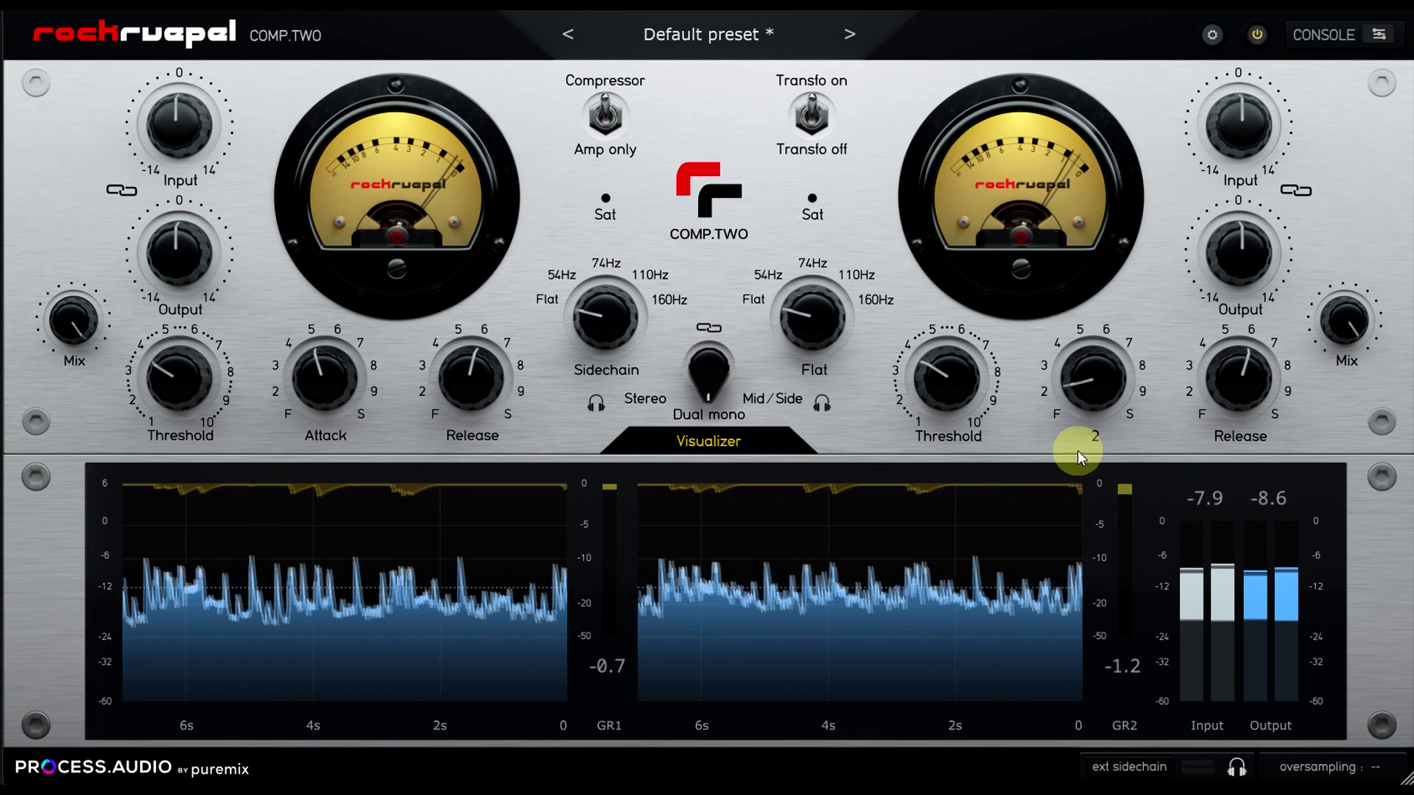
scroll(951, 372, "up", 5)
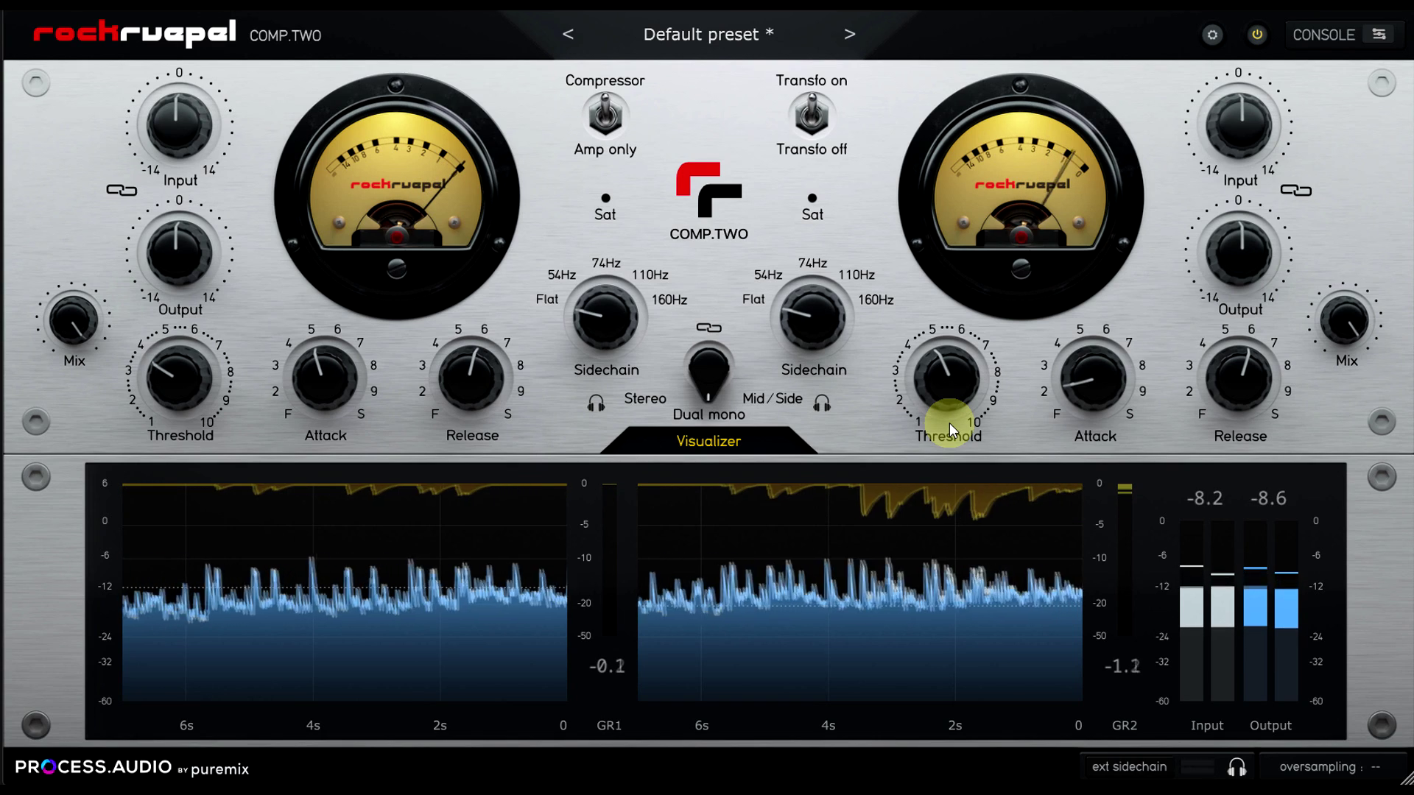
left_click(711, 329)
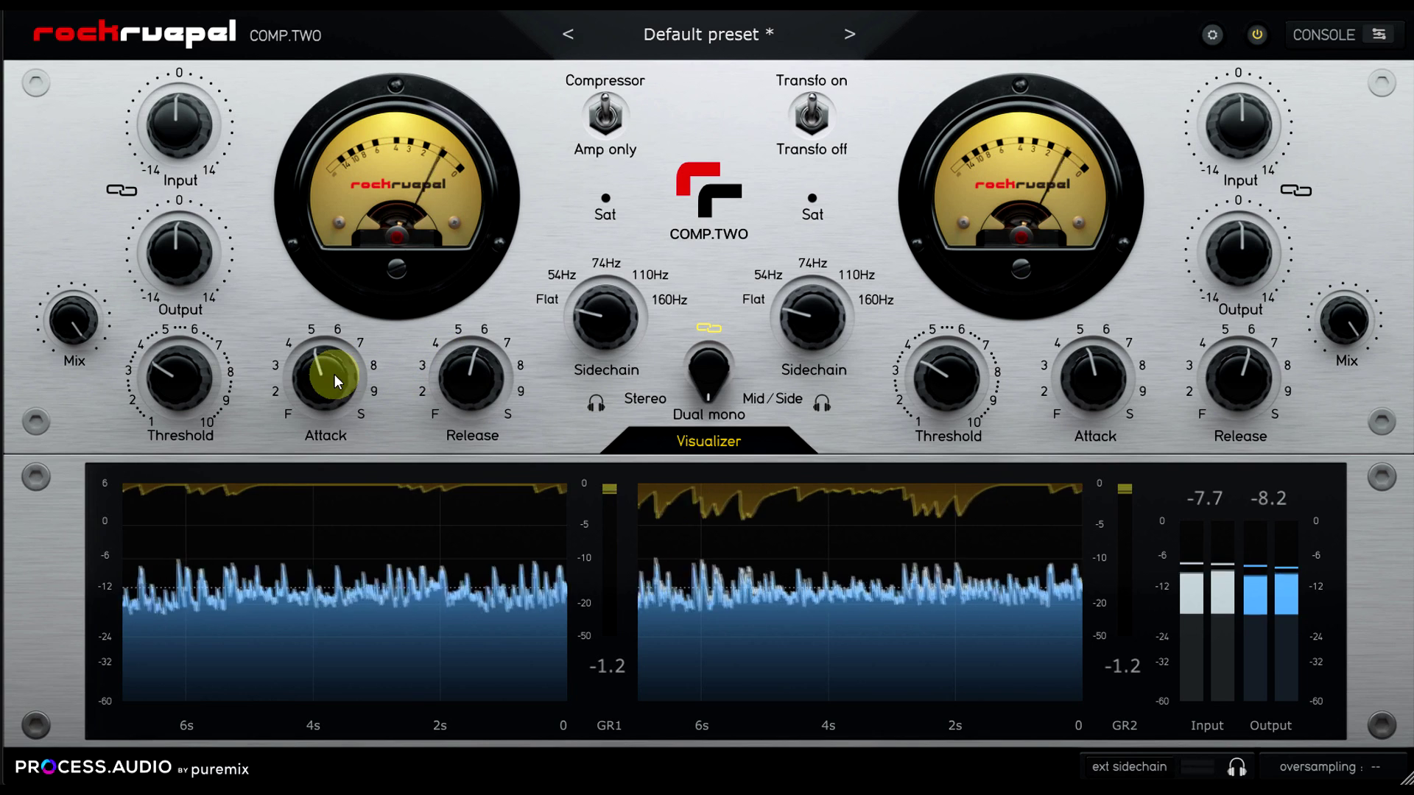
left_click_drag(317, 378, 329, 405)
left_click_drag(455, 376, 467, 333)
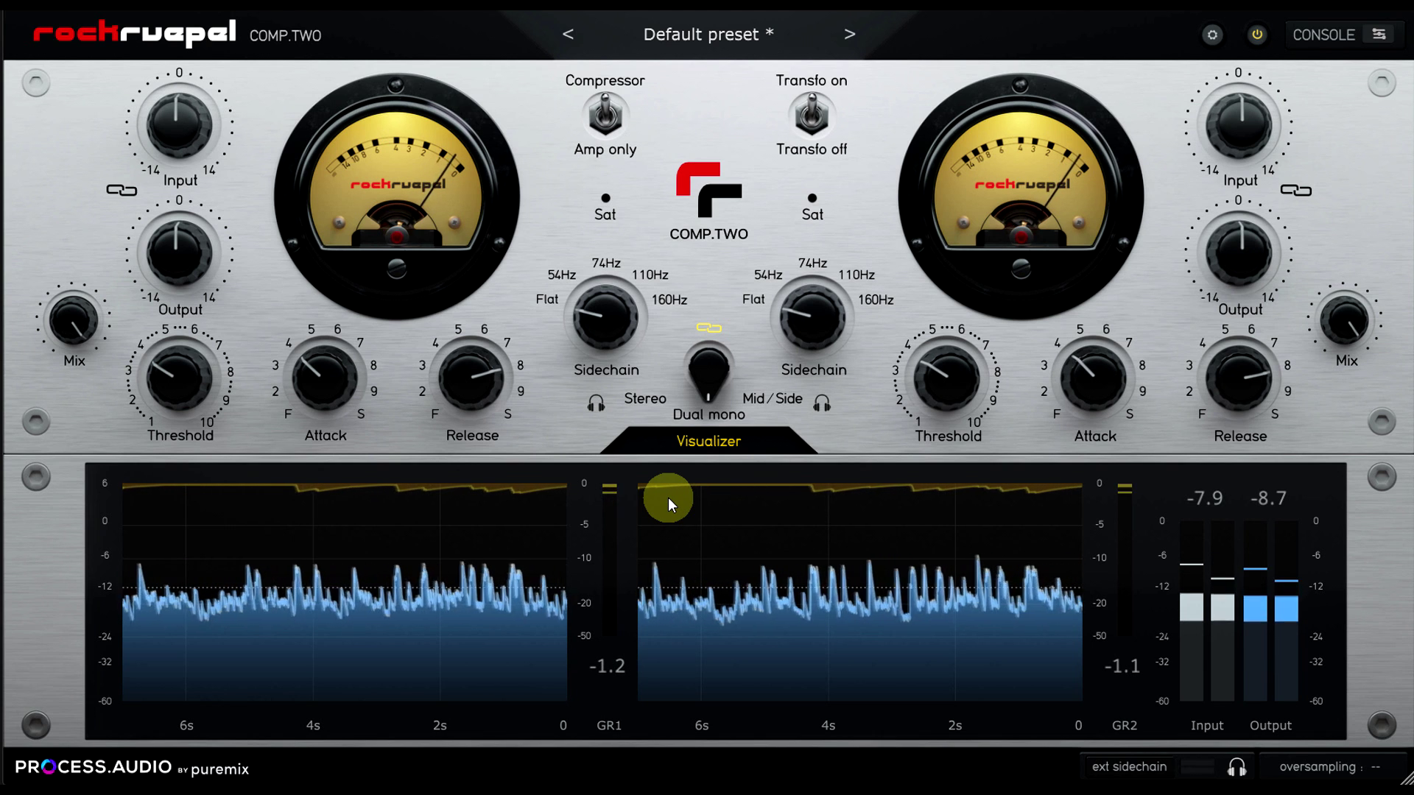
Step: Change COMP.TWO's mode selector from Dual mono to Stereo for a single combined gain-reduction display
left_click(646, 399)
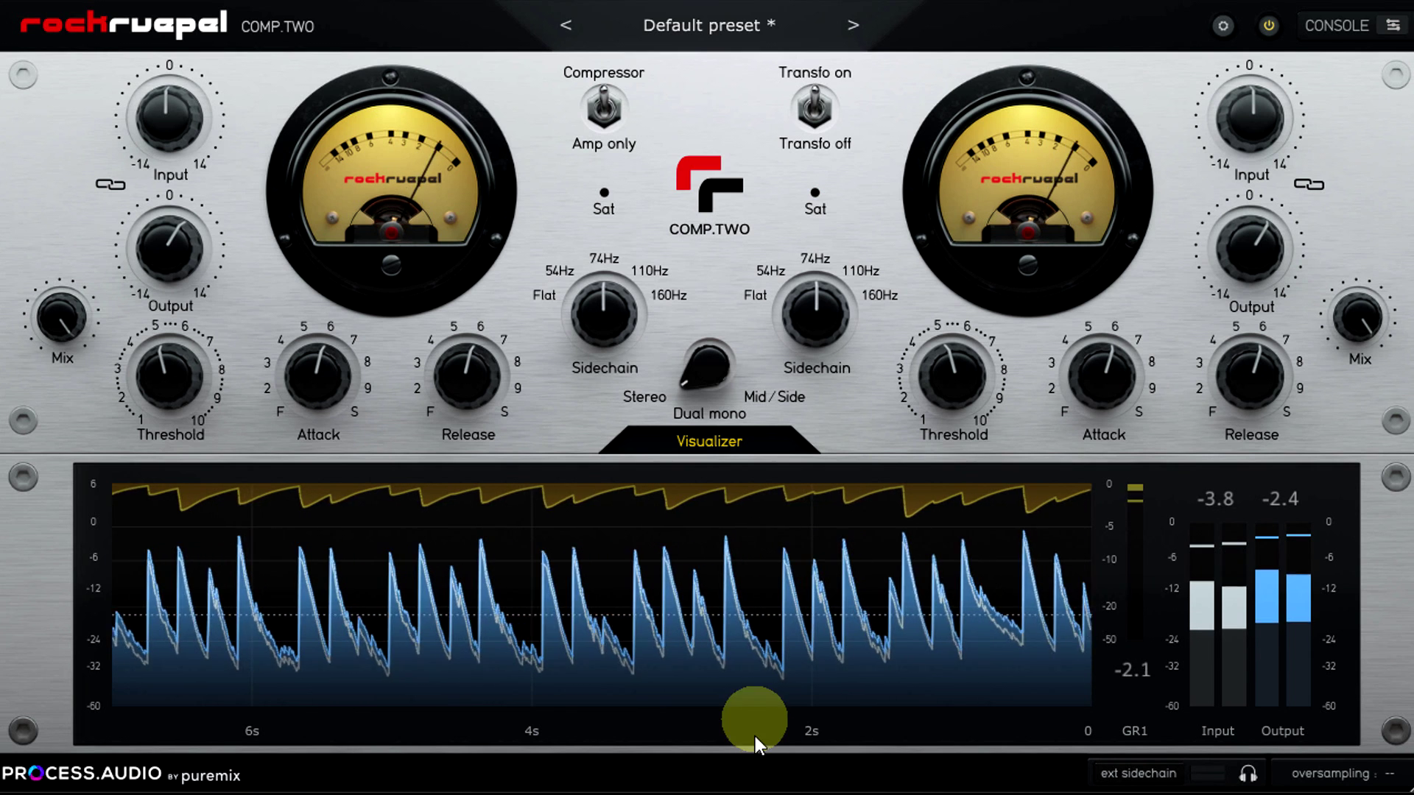
Step: Compare Stereo and Dual mono modes, finishing in Dual mono with two gain-reduction graphs
left_click(711, 404)
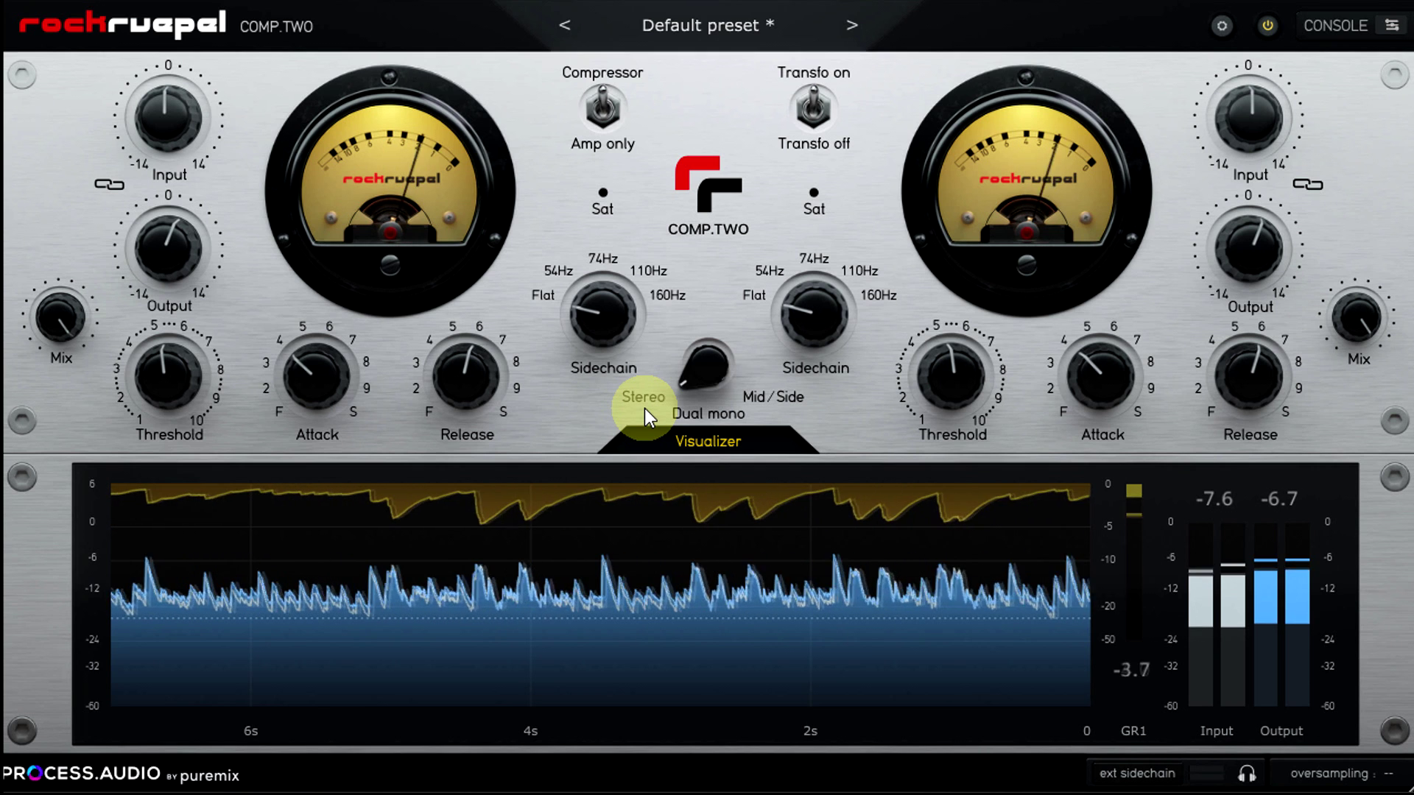
left_click(714, 409)
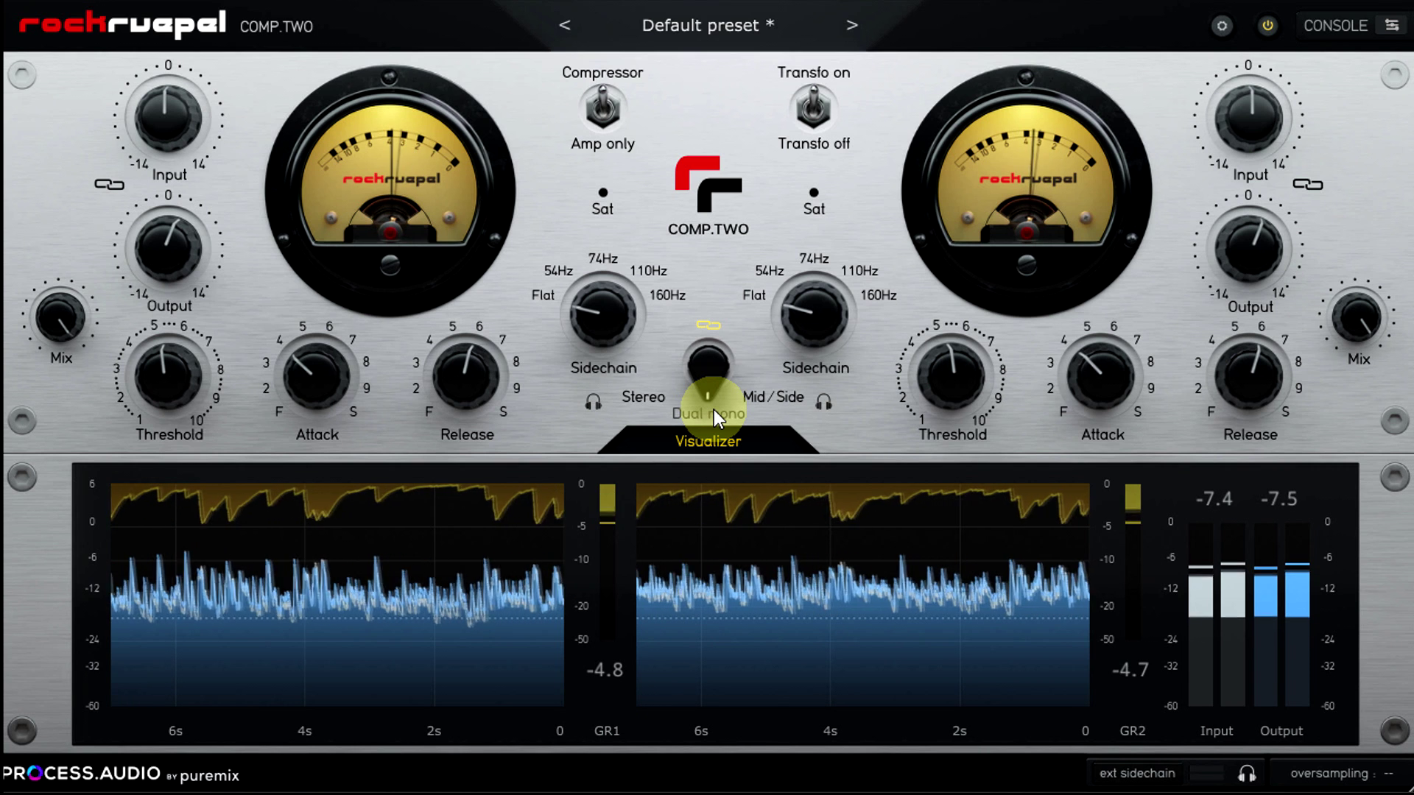
left_click(652, 396)
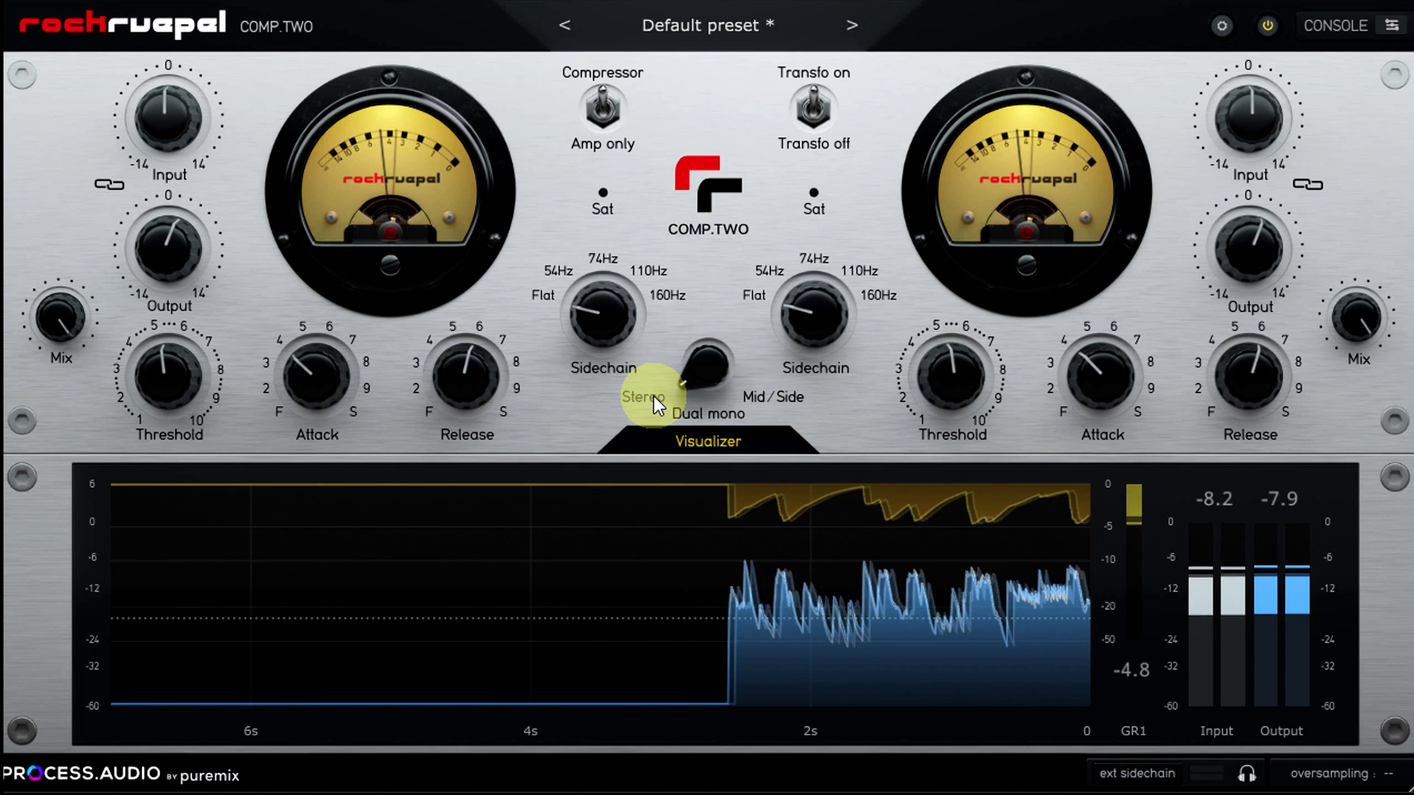
left_click(692, 413)
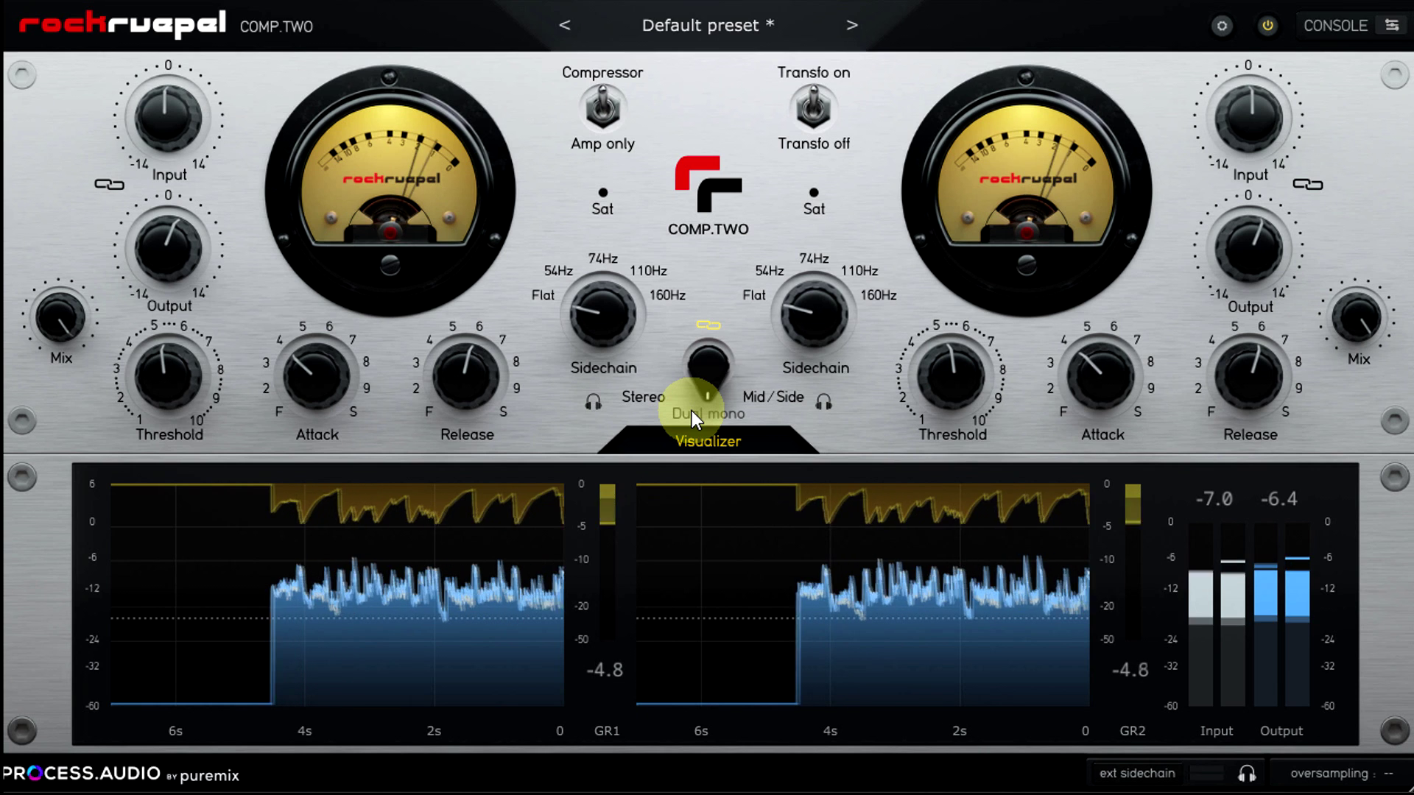
left_click(648, 396)
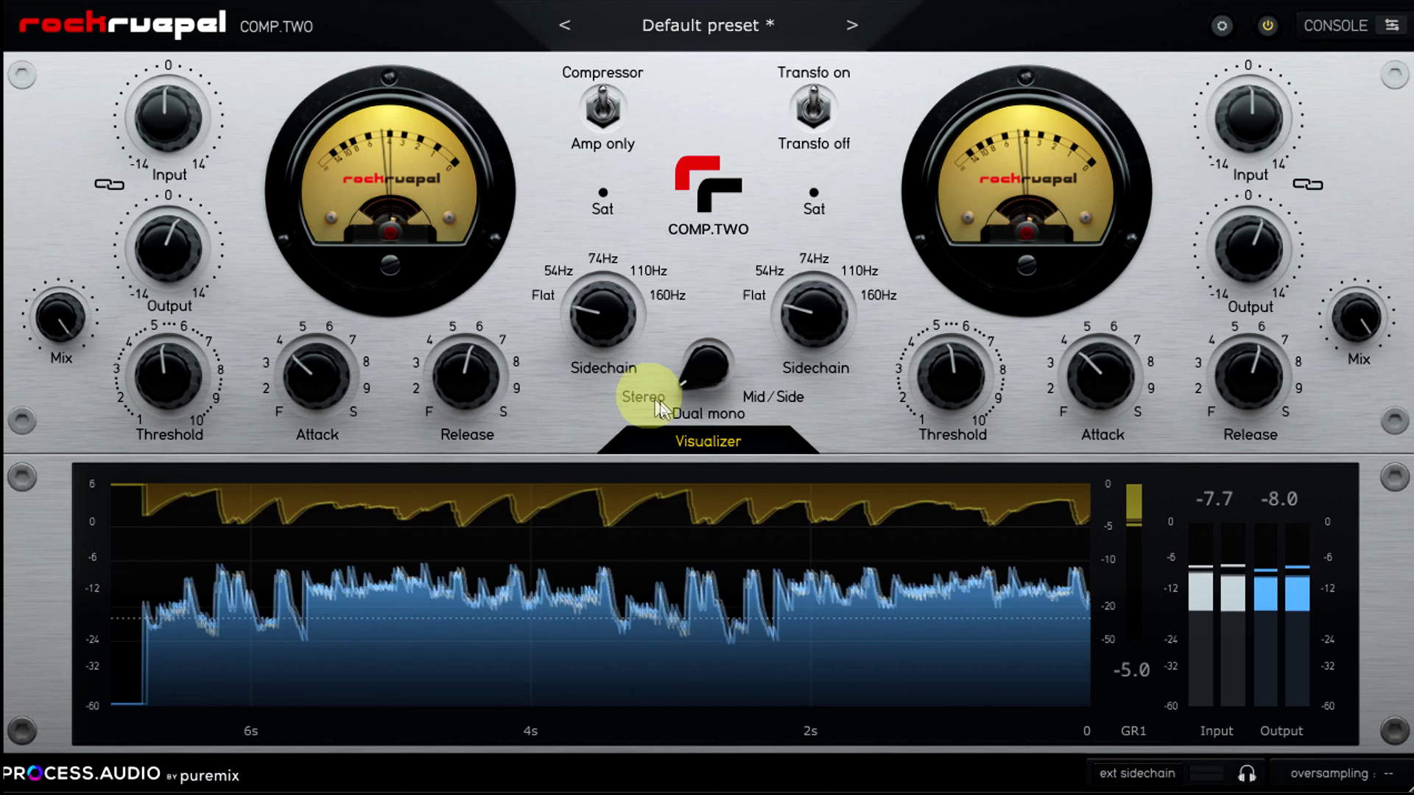
left_click(692, 412)
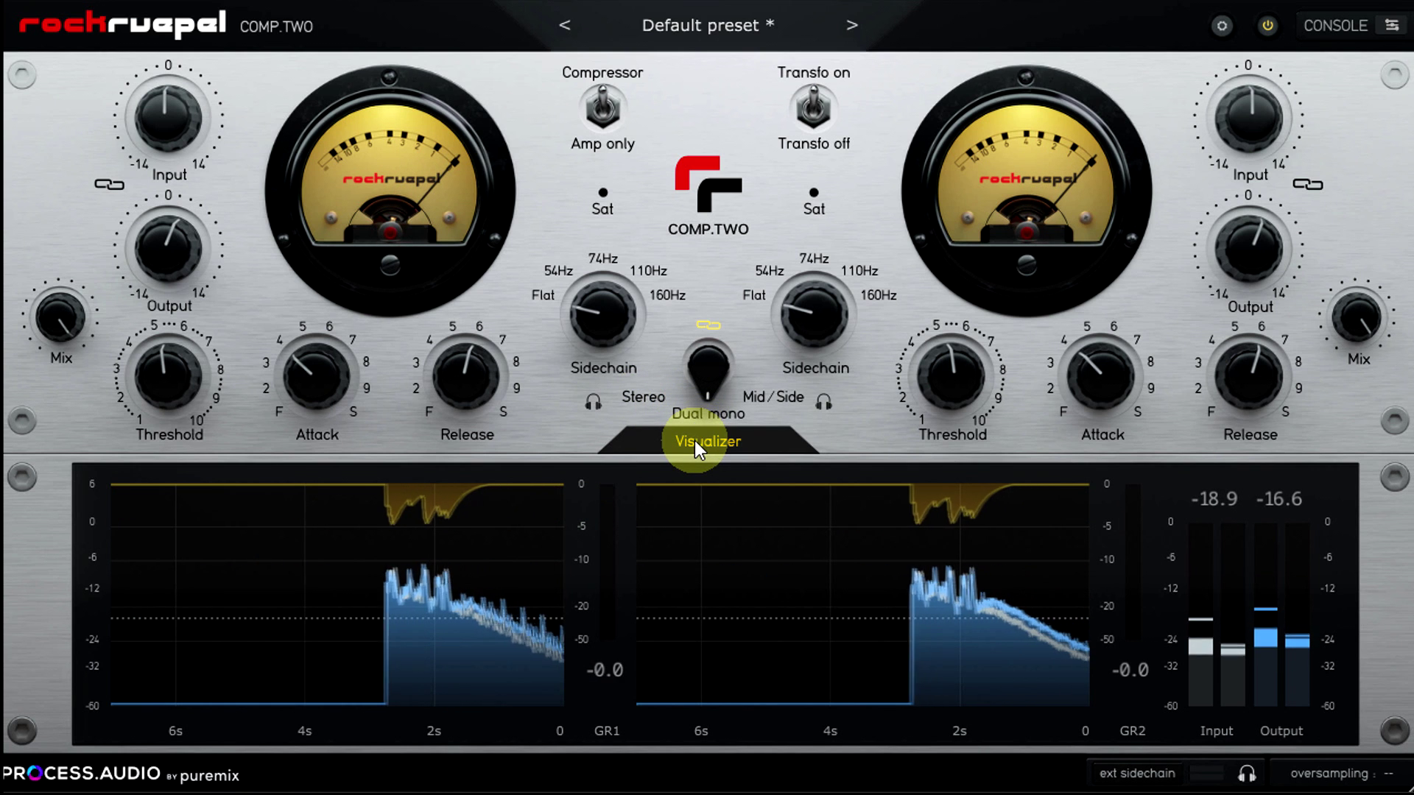
left_click(703, 601)
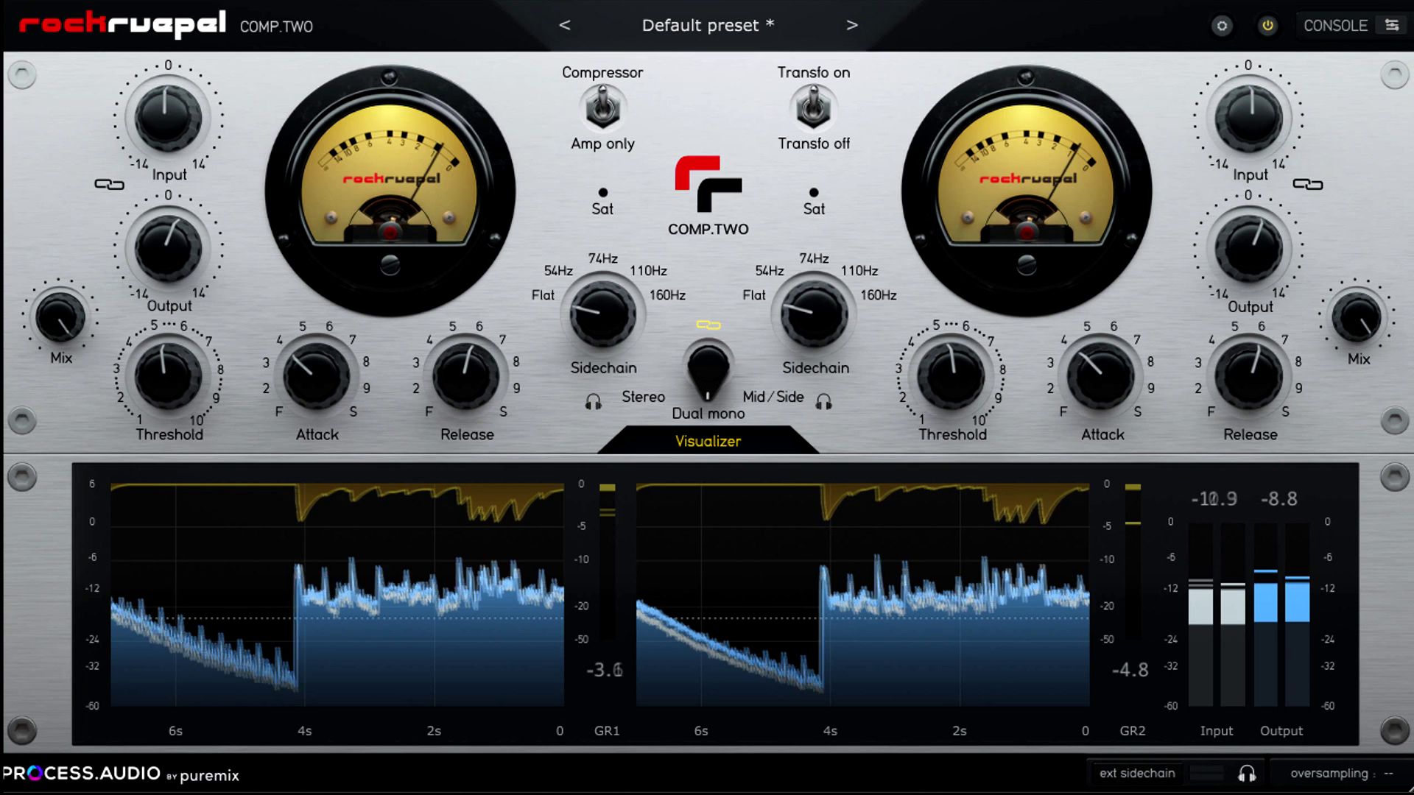
Step: Set the mode selector to Mid/Side and unlink the two sidechain filters
left_click(833, 637)
left_click(815, 526)
left_click(783, 403)
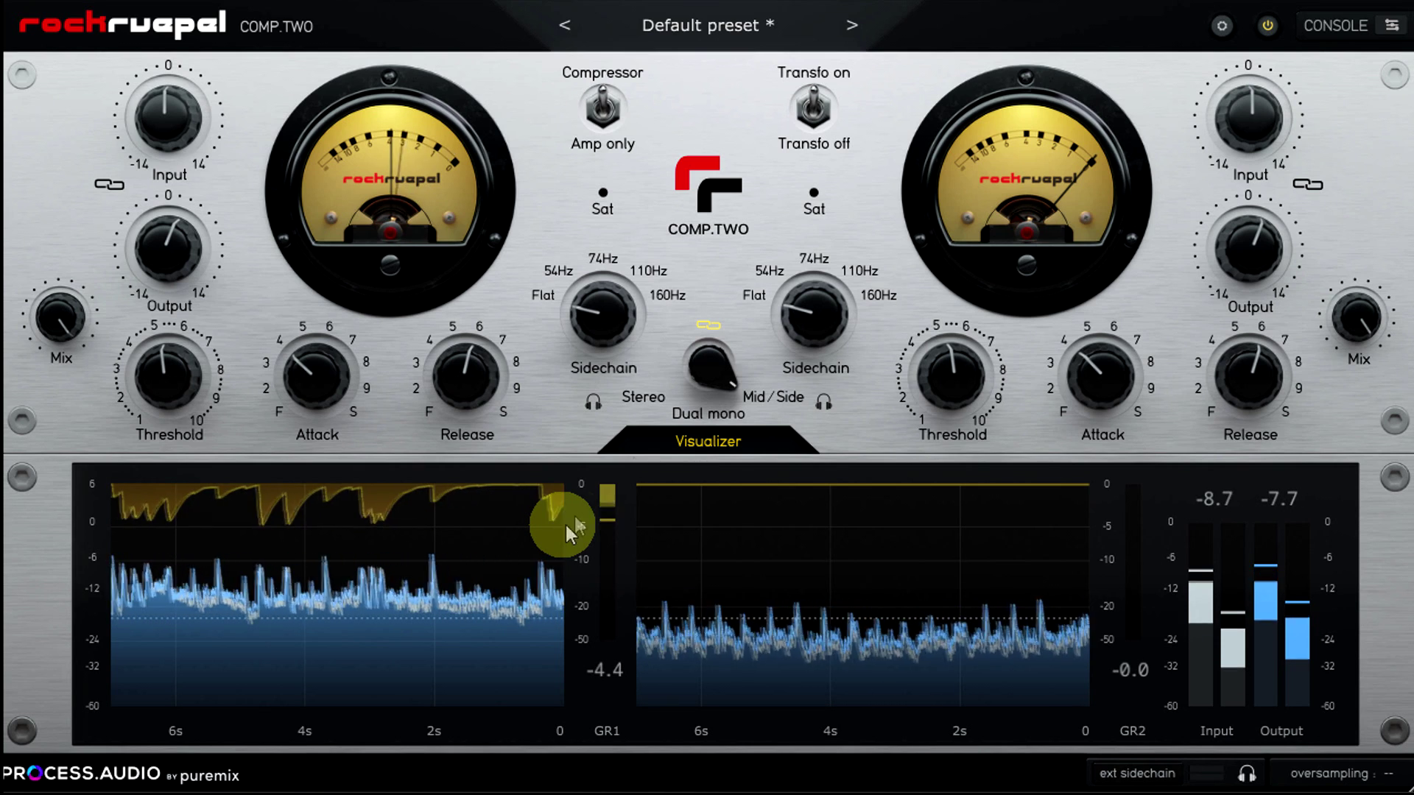
left_click(708, 325)
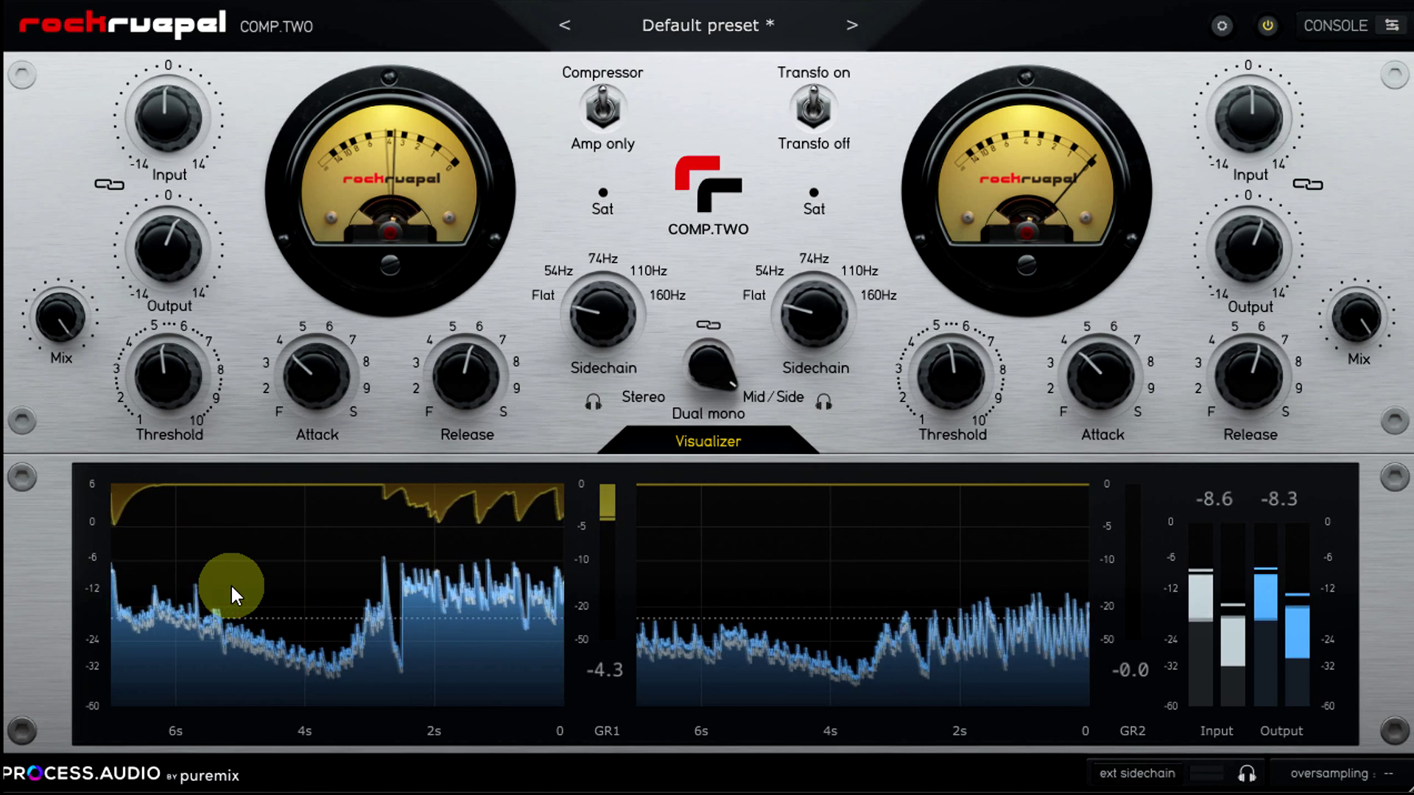
Step: Set the mid channel's threshold to about 5.18 and slow its attack to 6
left_click_drag(172, 378, 222, 360)
left_click_drag(325, 370, 317, 346)
left_click_drag(454, 368, 474, 403)
left_click_drag(187, 377, 187, 409)
left_click(334, 381)
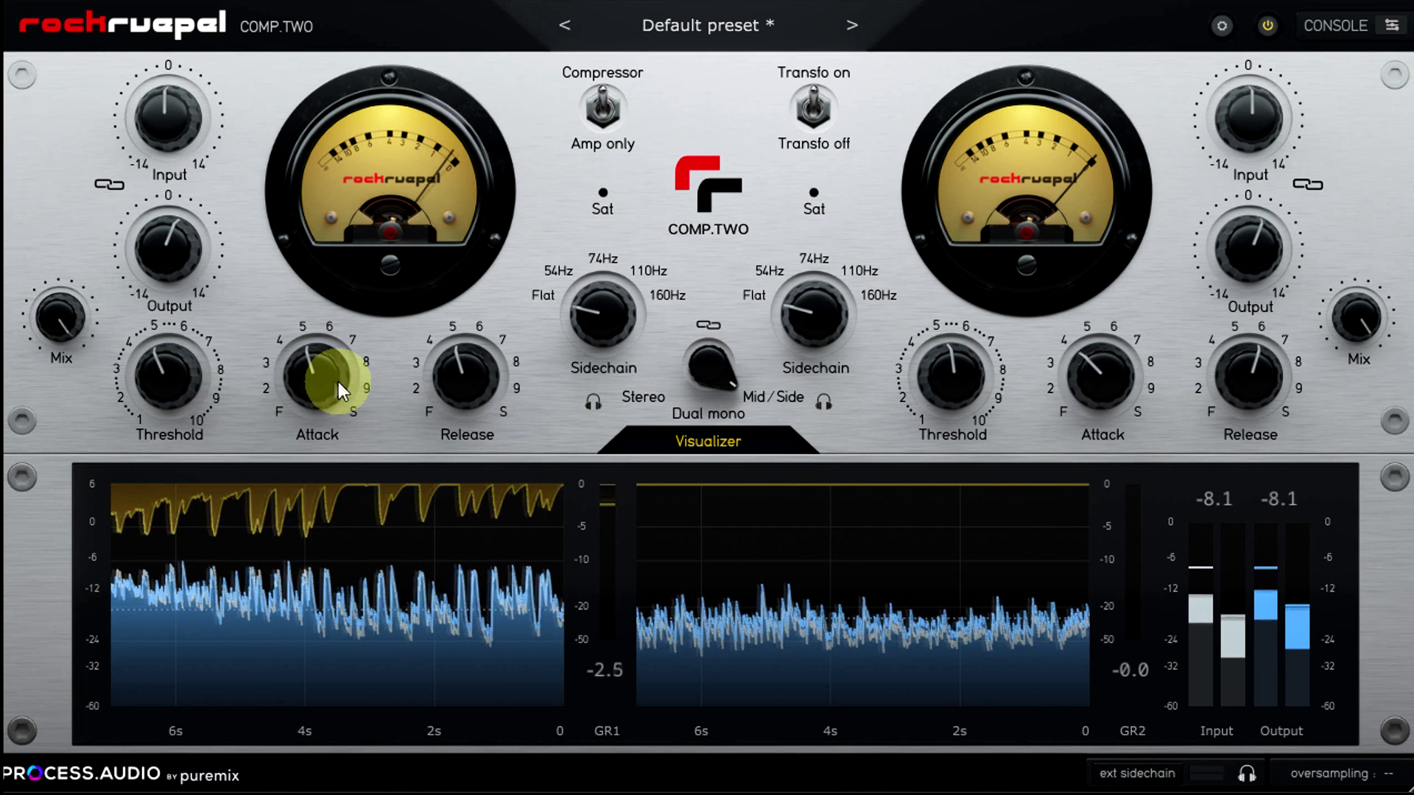
left_click_drag(333, 382, 319, 331)
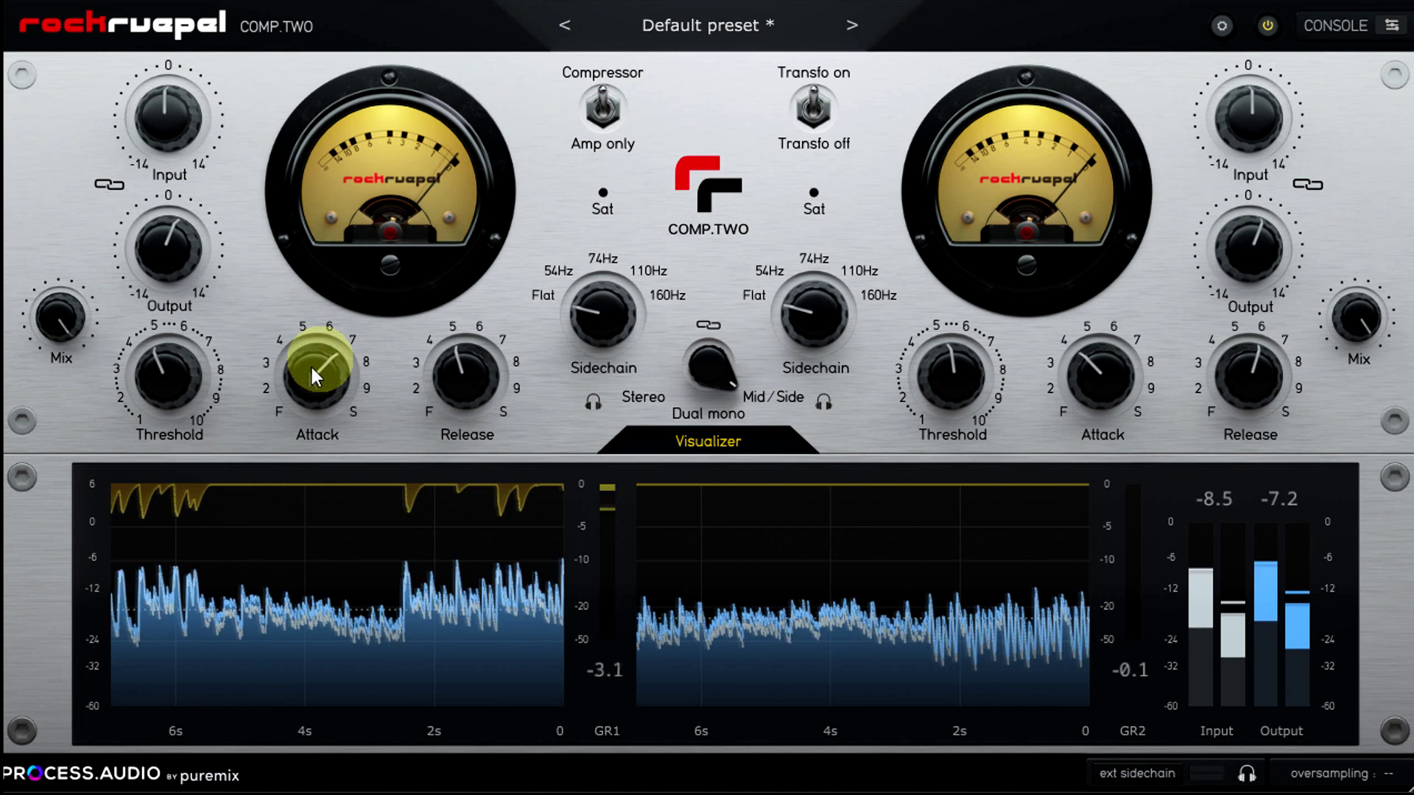
left_click_drag(175, 375, 175, 372)
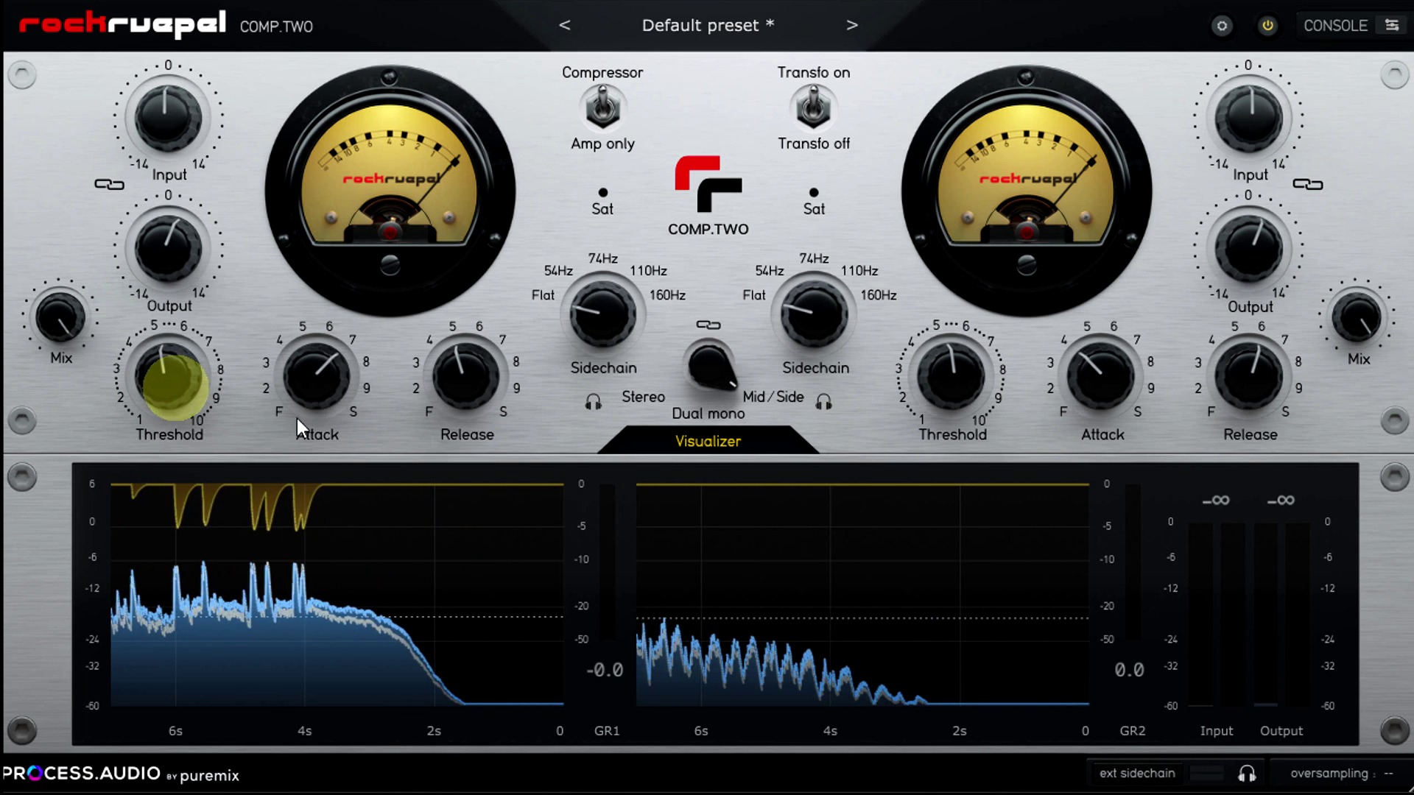
Step: Enable 'ext sidechain' in the bottom bar
left_click(582, 438)
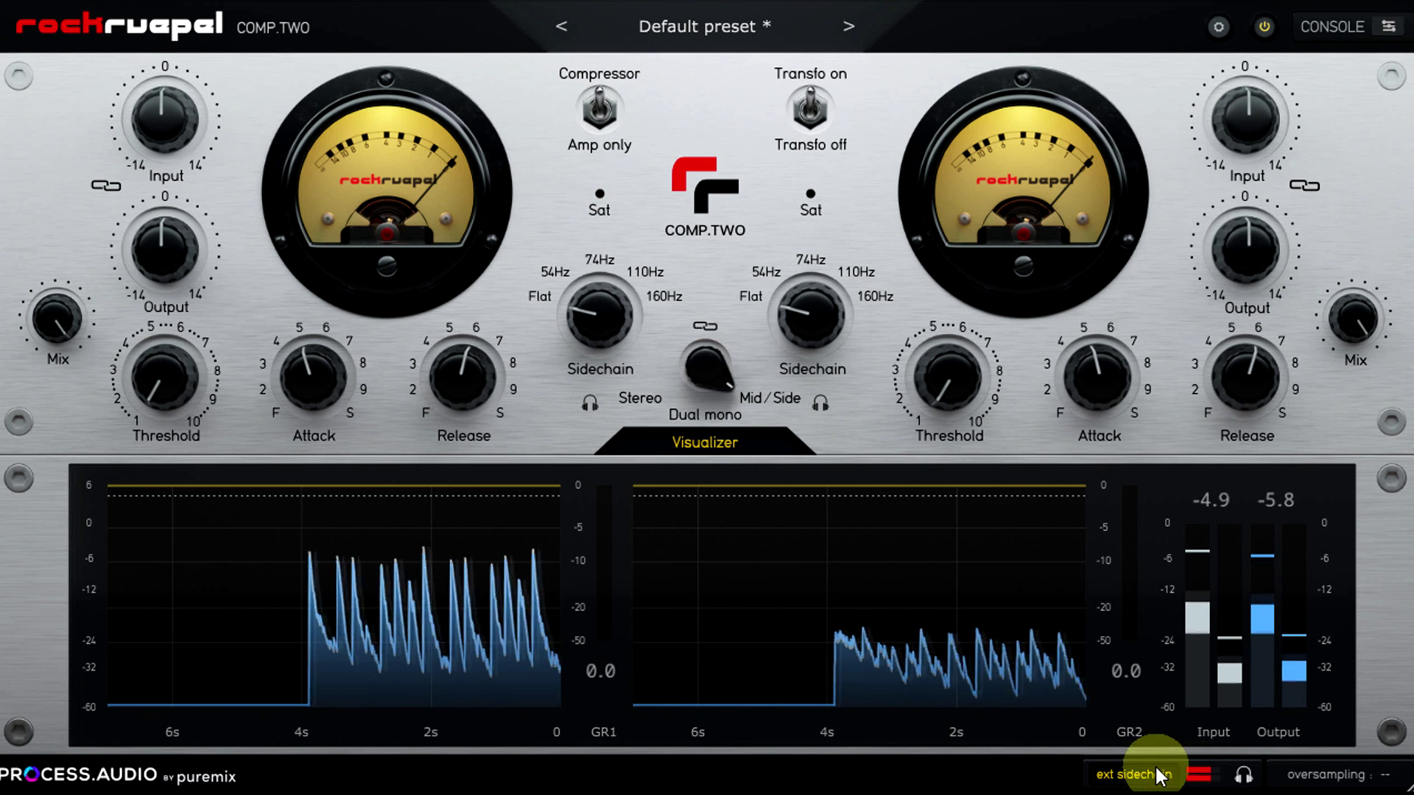
Step: Monitor the external sidechain signal with the headphone icon beside ext sidechain
left_click(1245, 775)
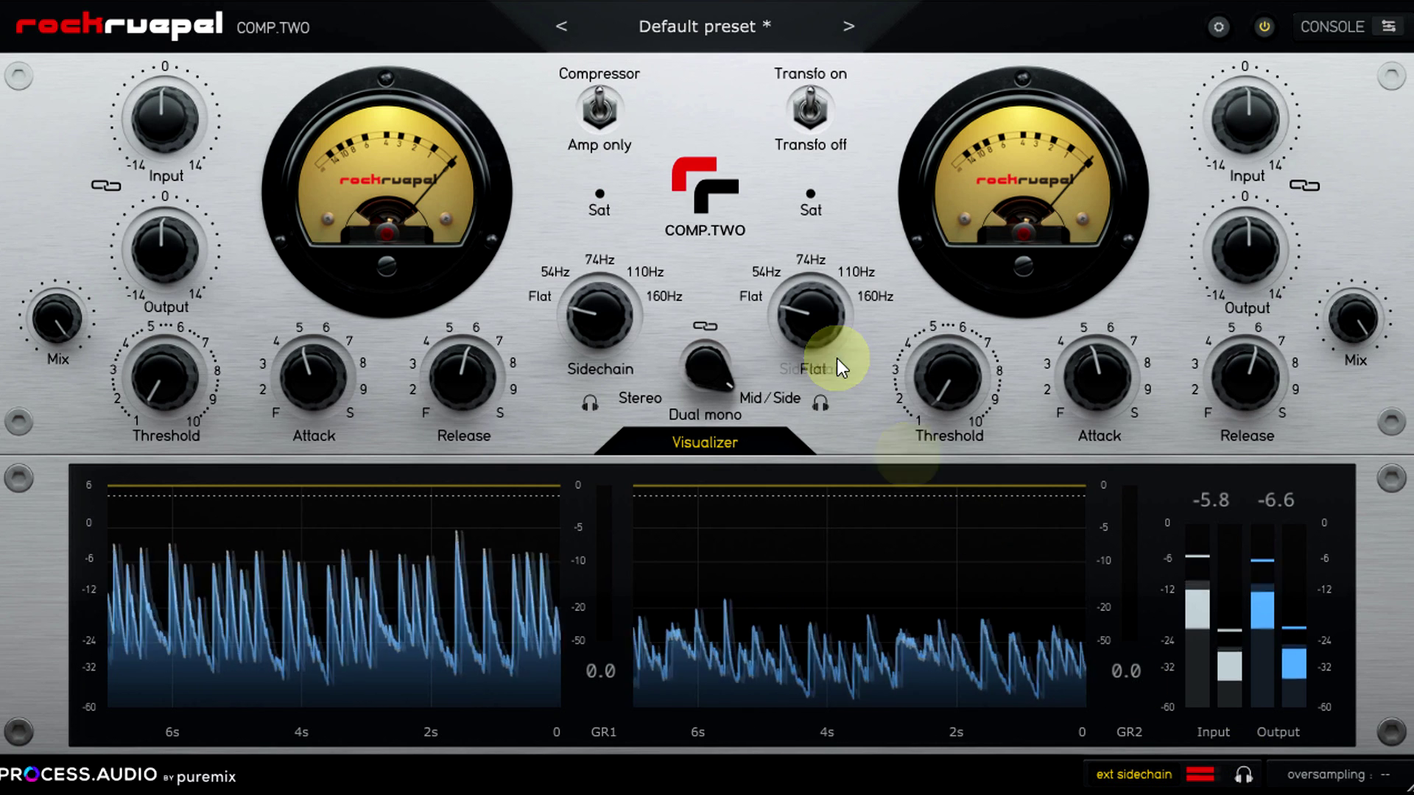
left_click(704, 323)
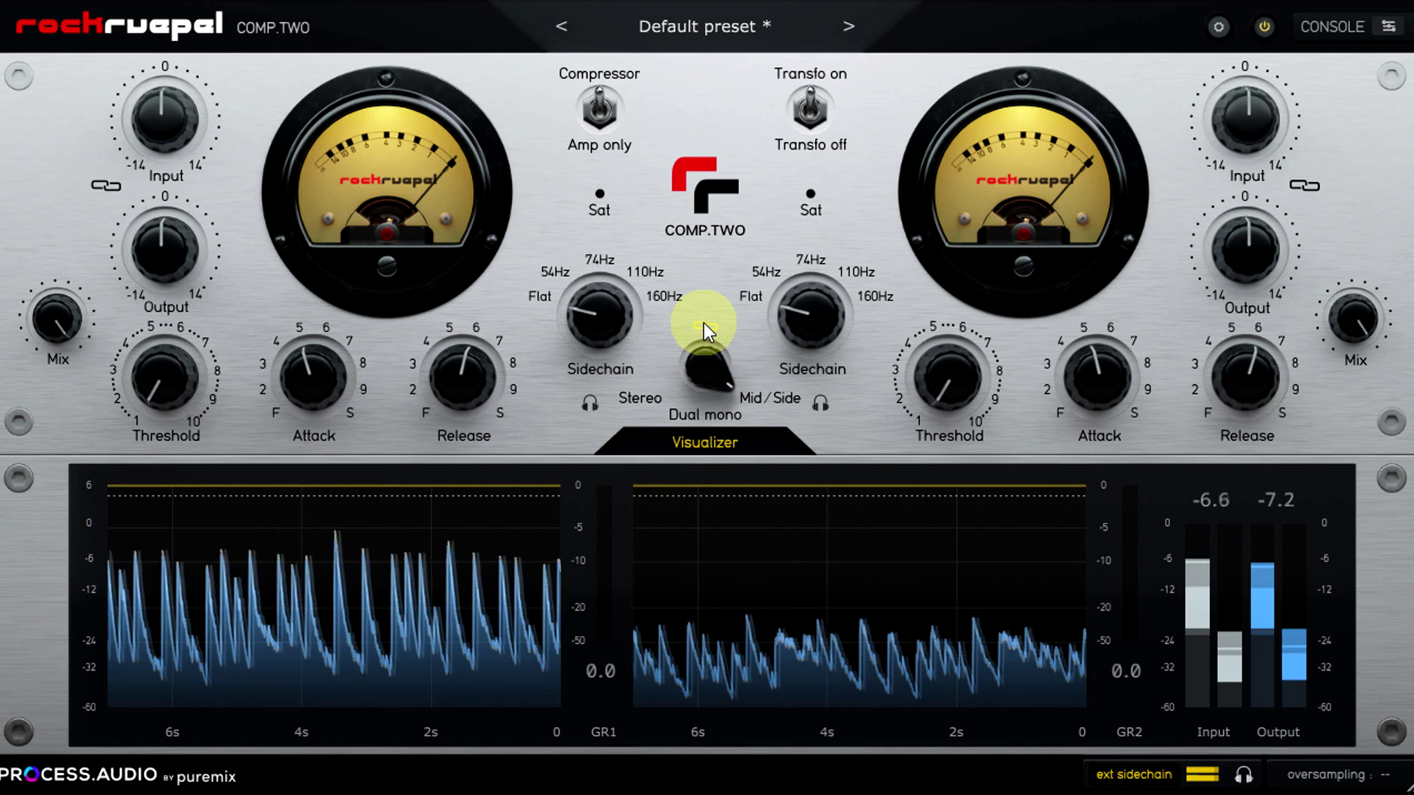
Step: Raise the side threshold to 5.22, reset left output to 0, and set left threshold 3.37
left_click_drag(938, 347, 948, 222)
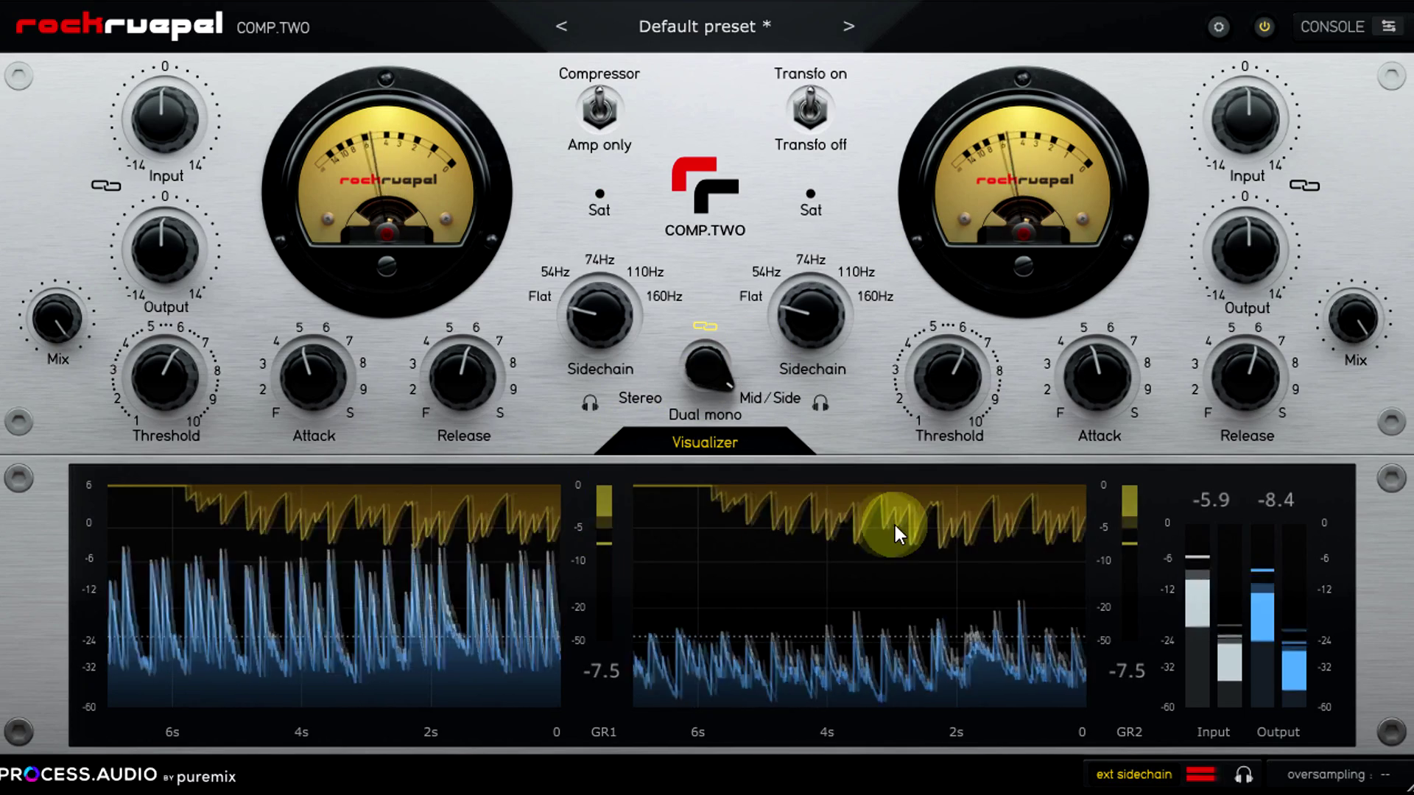
left_click_drag(170, 243, 157, 221)
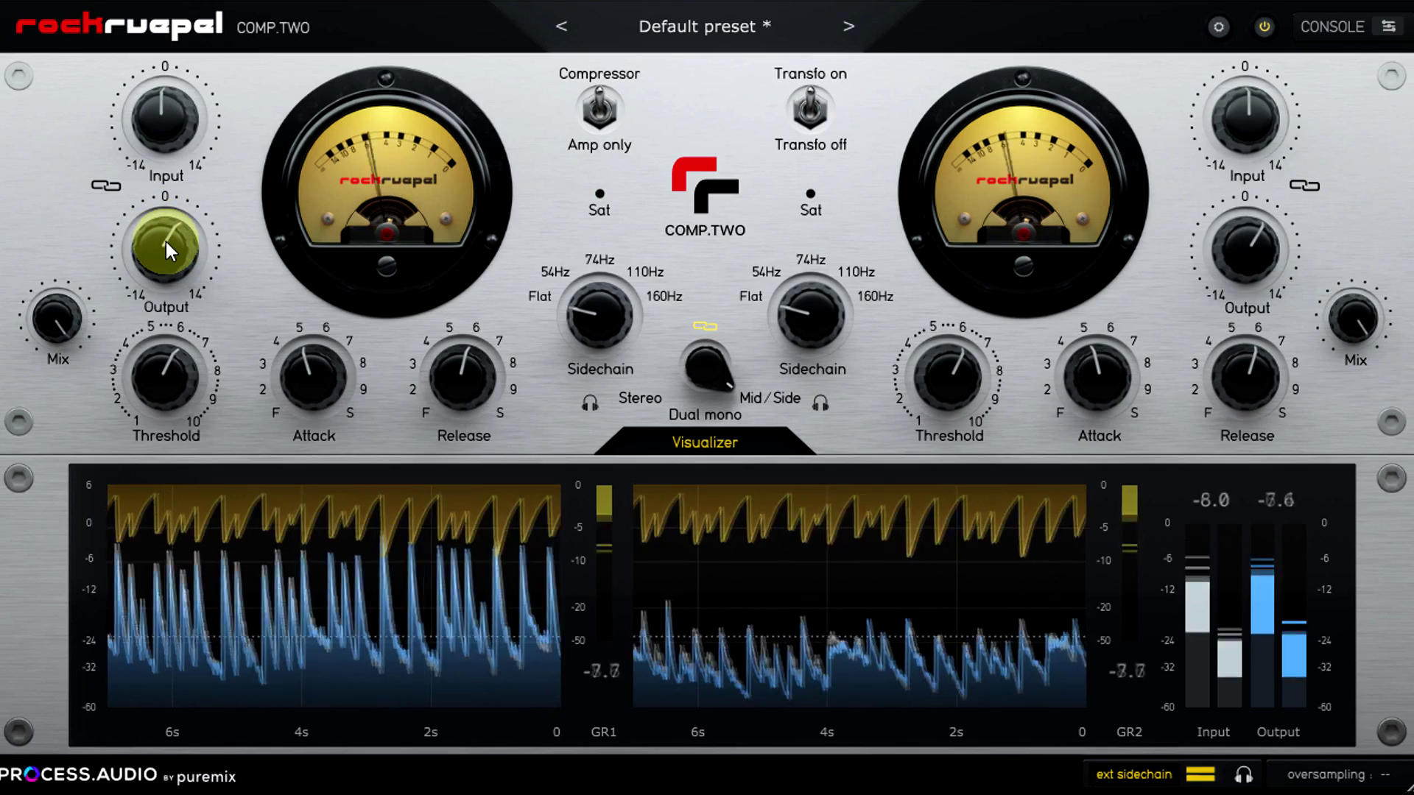
double_click(170, 249)
left_click_drag(166, 390, 166, 404)
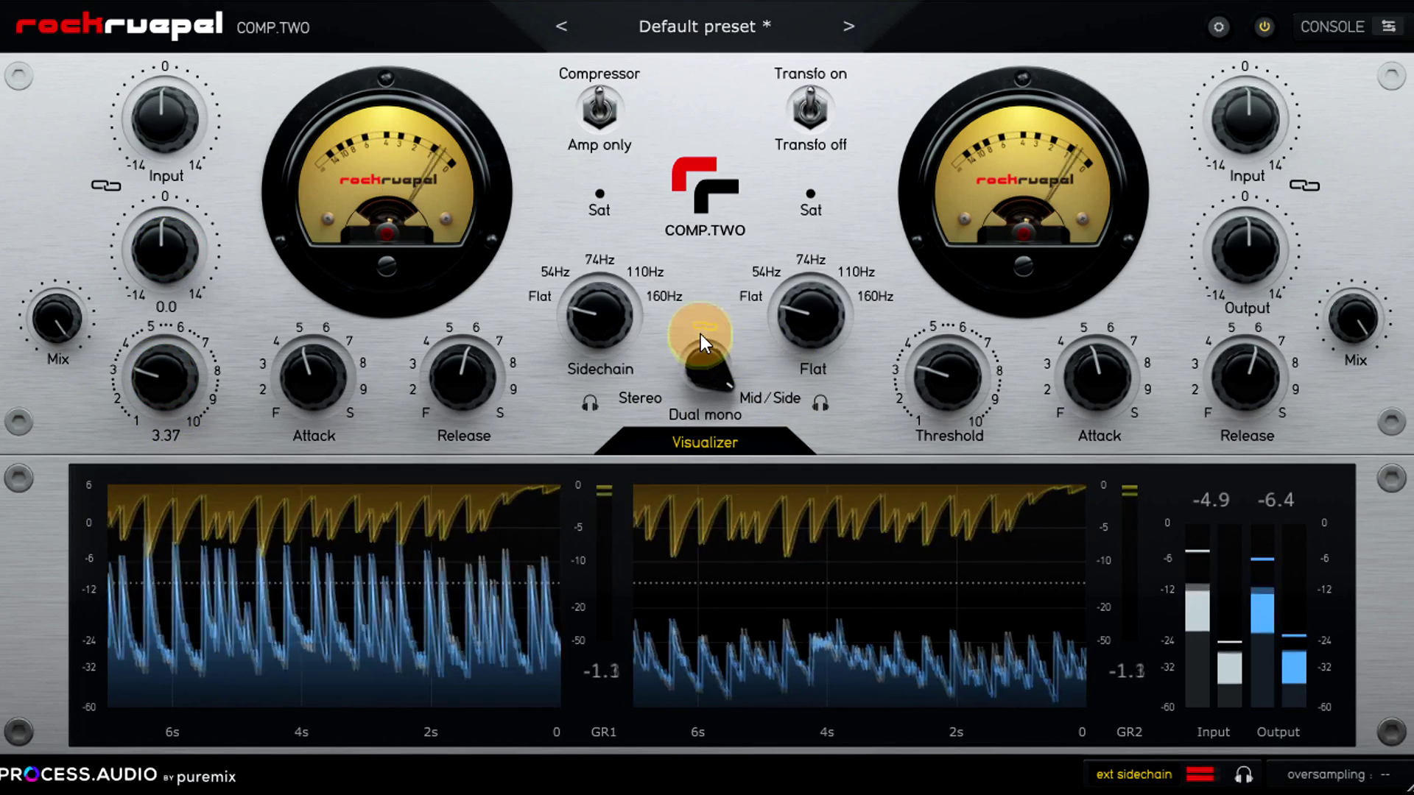
Step: Zero the left mix and threshold; set right threshold ~6.7, attack F, output 8.0, release 5
left_click_drag(52, 331, 78, 749)
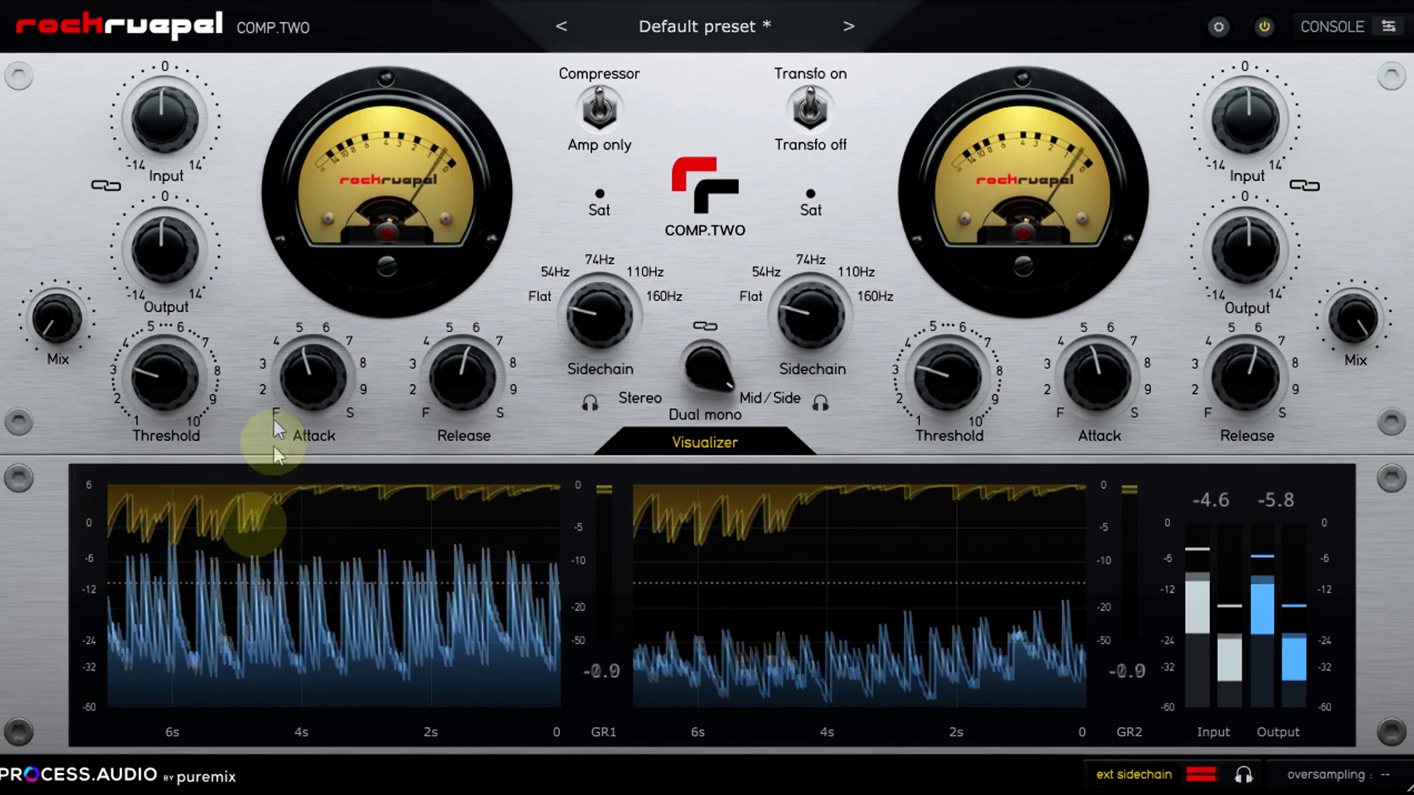
left_click_drag(184, 363, 547, 575)
left_click_drag(958, 383, 951, 273)
left_click_drag(1096, 374, 1095, 508)
left_click_drag(1229, 392, 1244, 445)
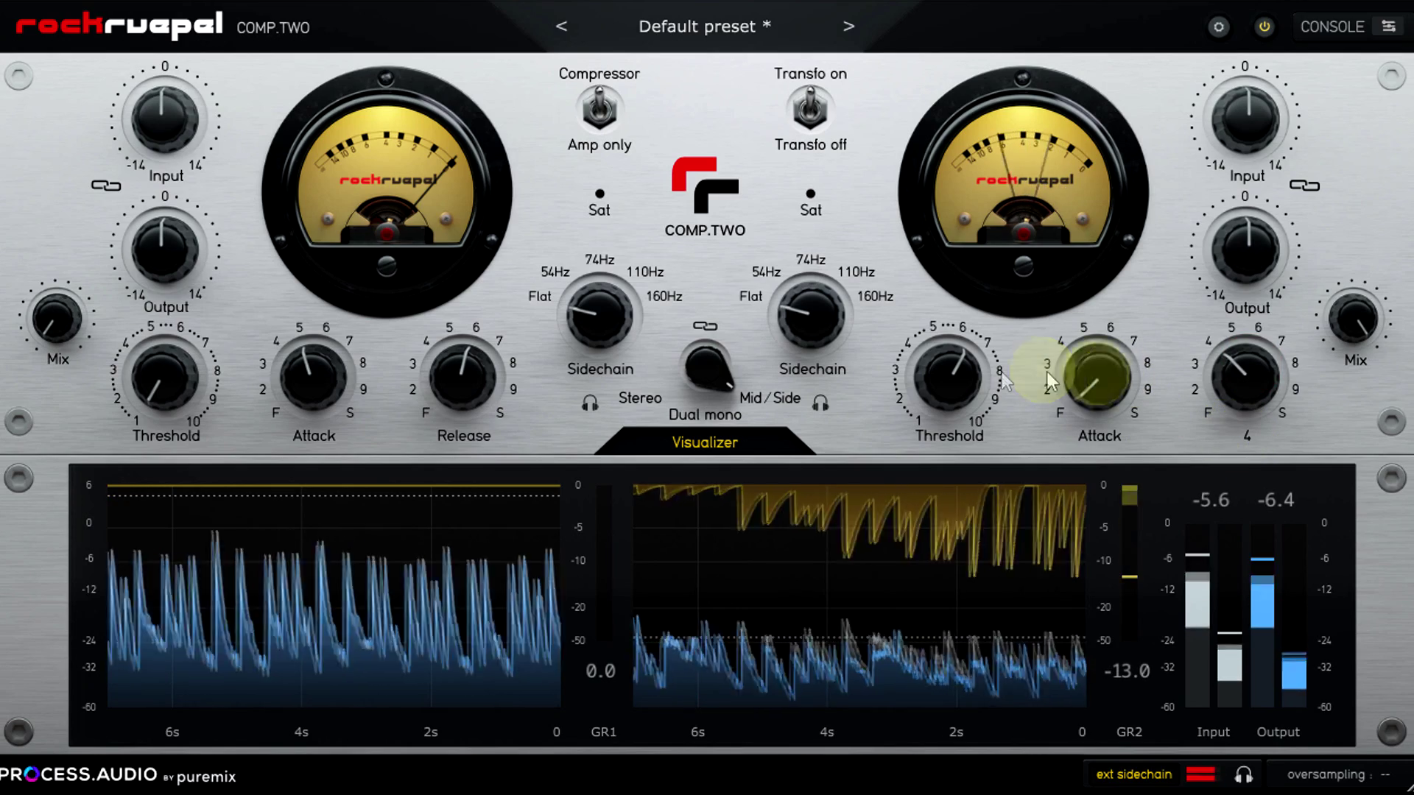
mouse_move(953, 373)
left_mouse_down()
mouse_move(953, 356)
mouse_move(952, 372)
left_mouse_up()
left_click_drag(1244, 252, 1262, 164)
left_click_drag(1258, 356, 1250, 341)
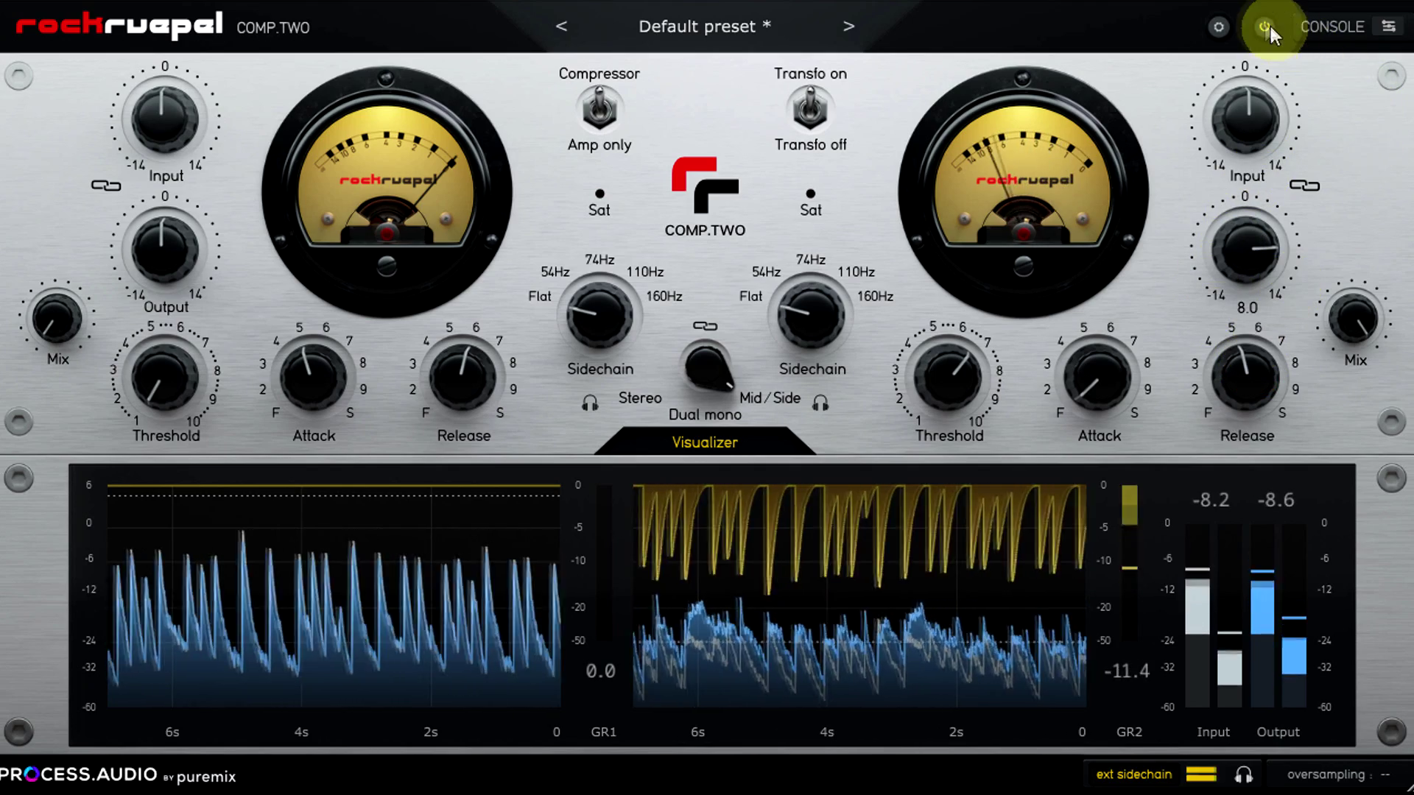
left_click(1265, 25)
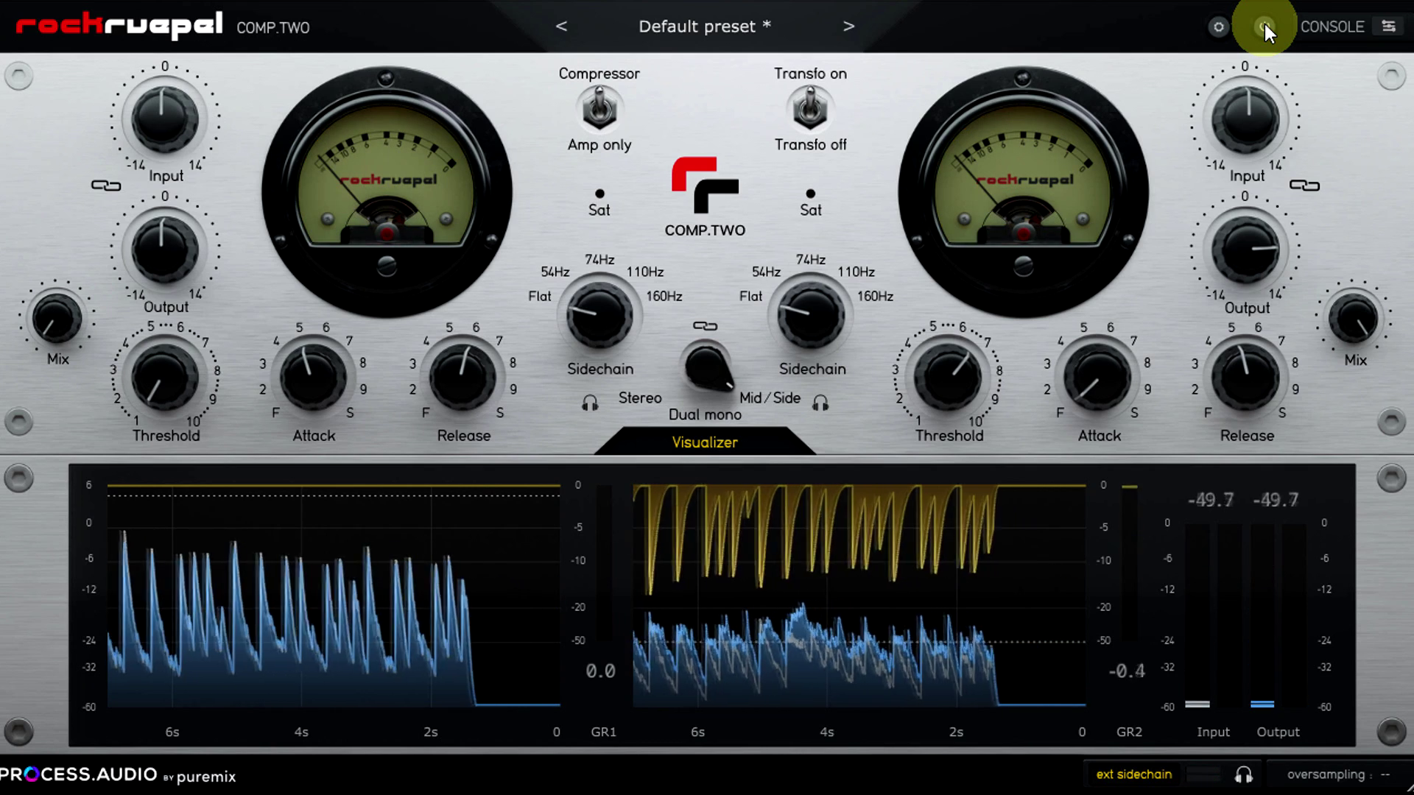
left_click(1265, 25)
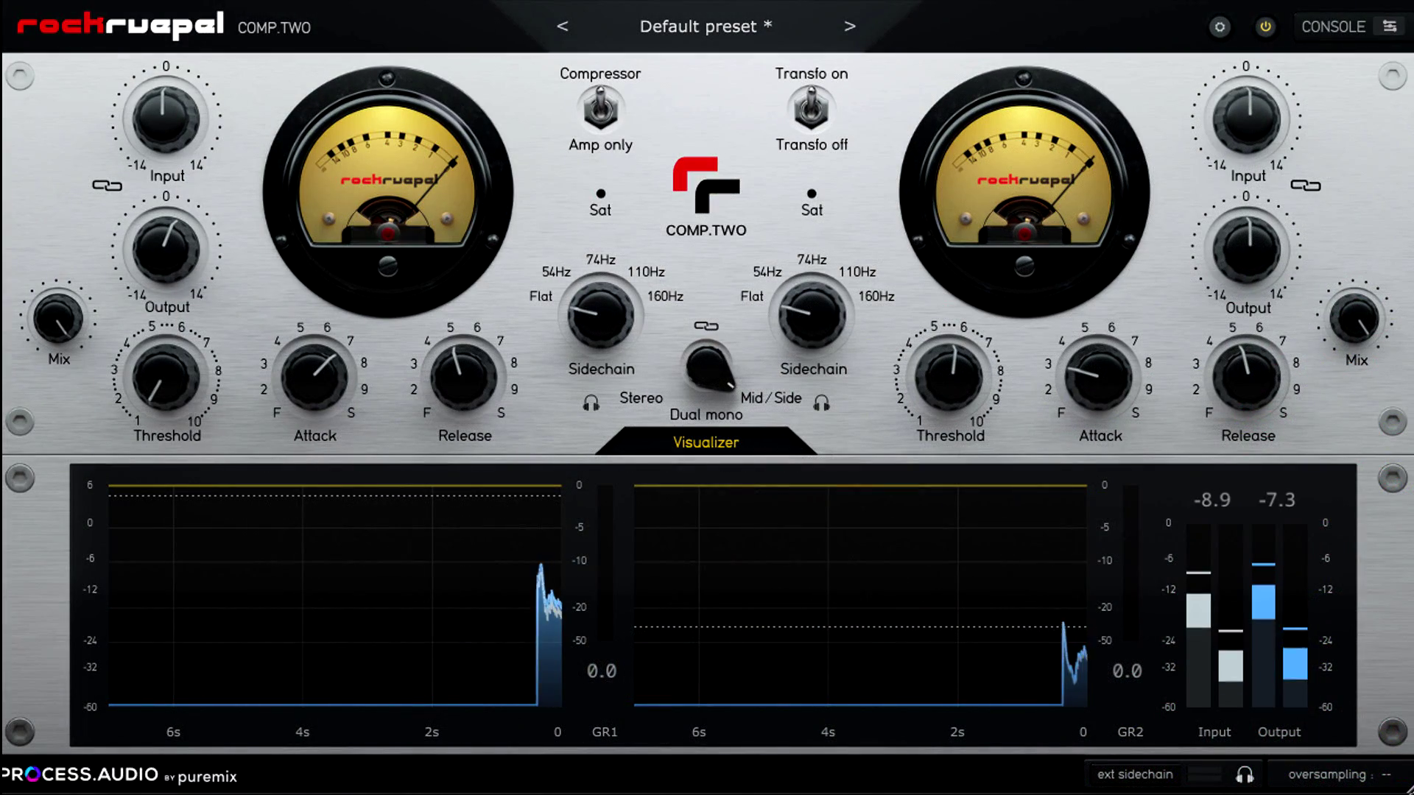
Step: Retune the right channel to threshold 7.82, output gain 4.8 and release 4
left_click_drag(962, 355, 951, 268)
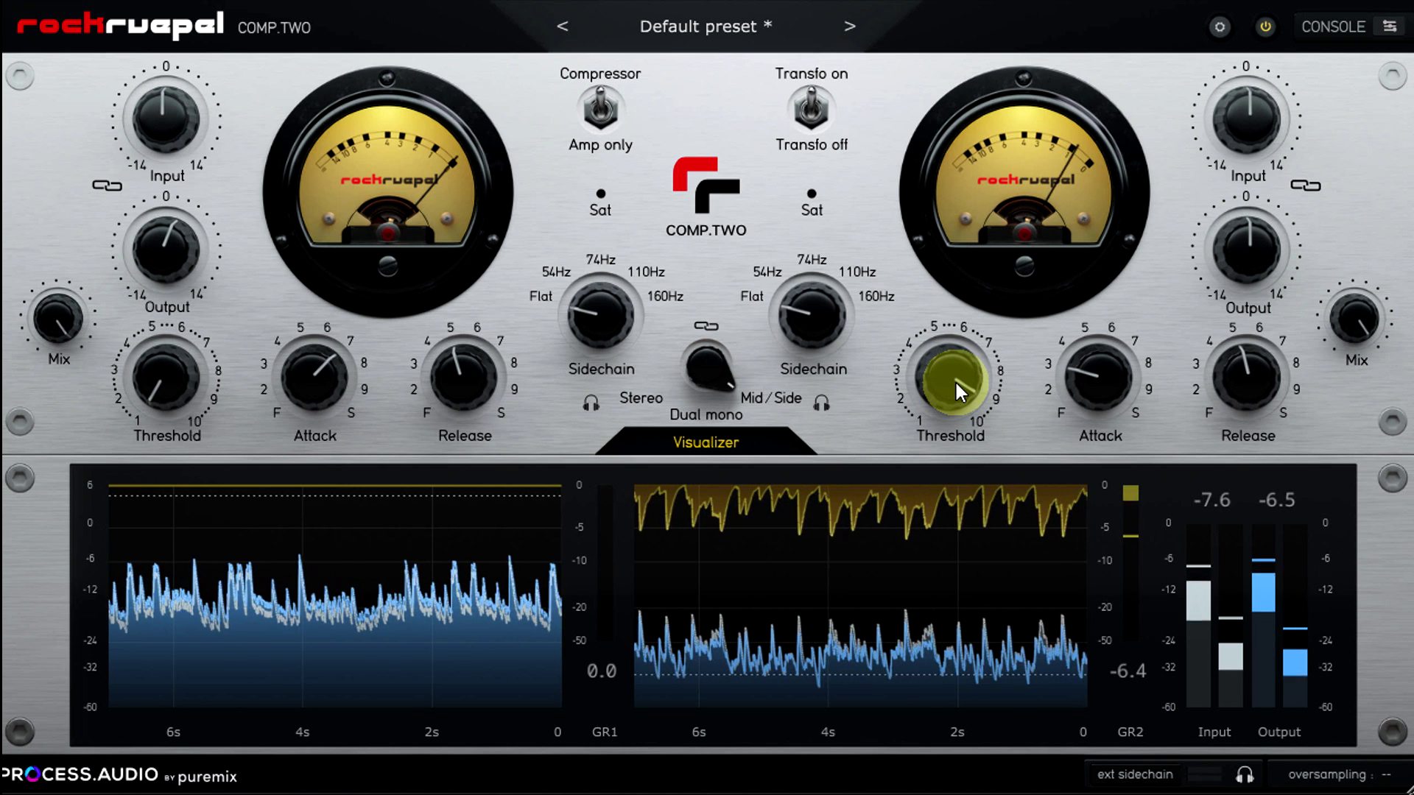
left_click_drag(1256, 368, 1256, 414)
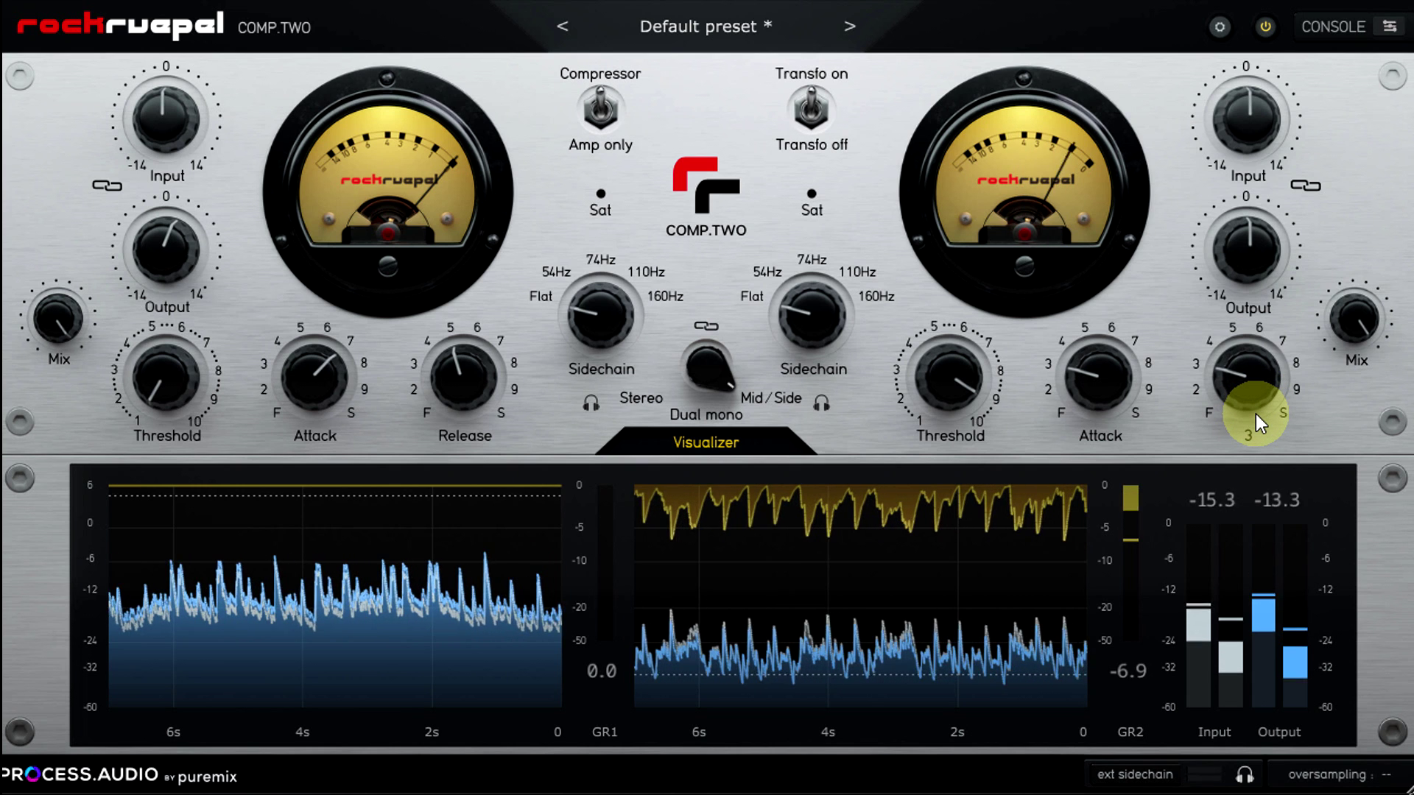
left_click(1247, 267)
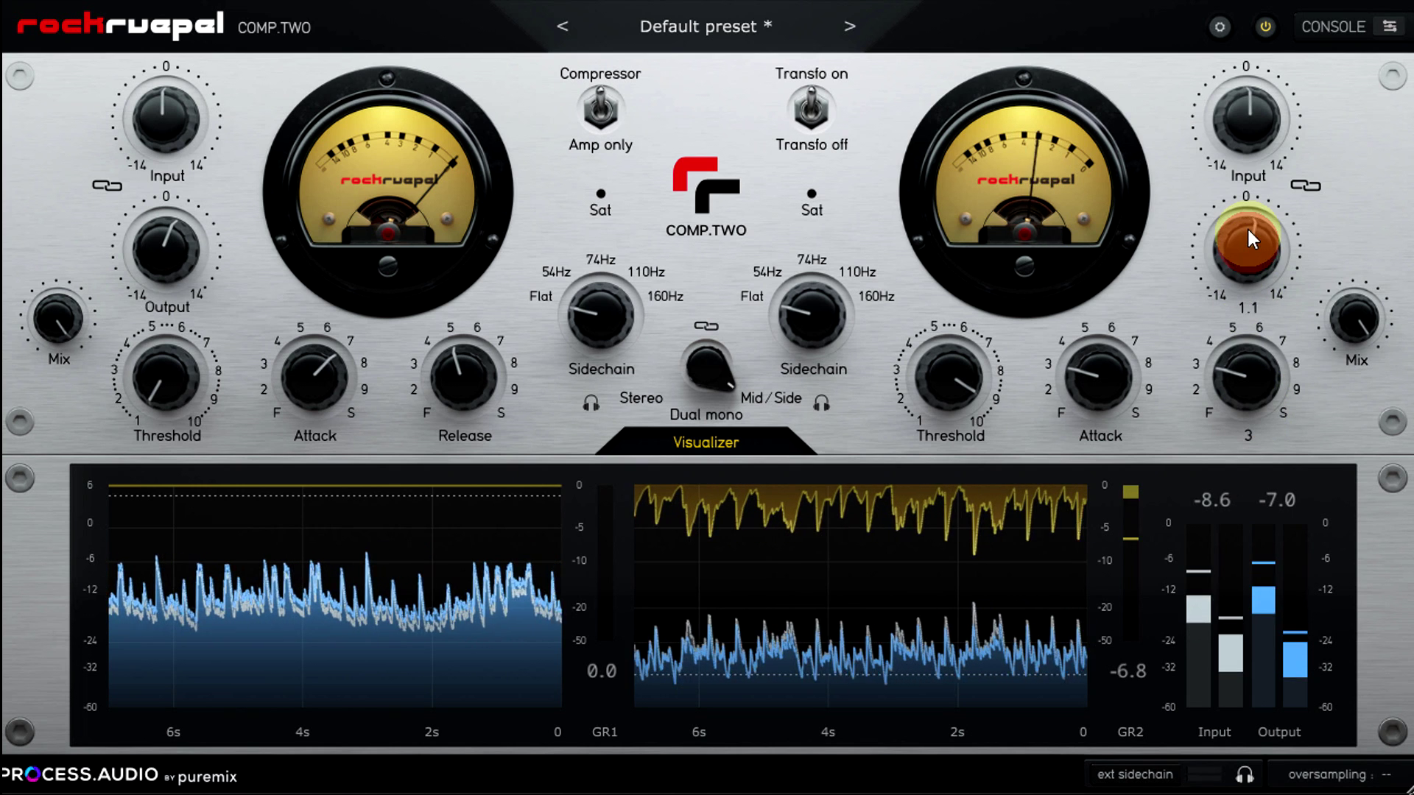
left_click_drag(1247, 226, 1247, 180)
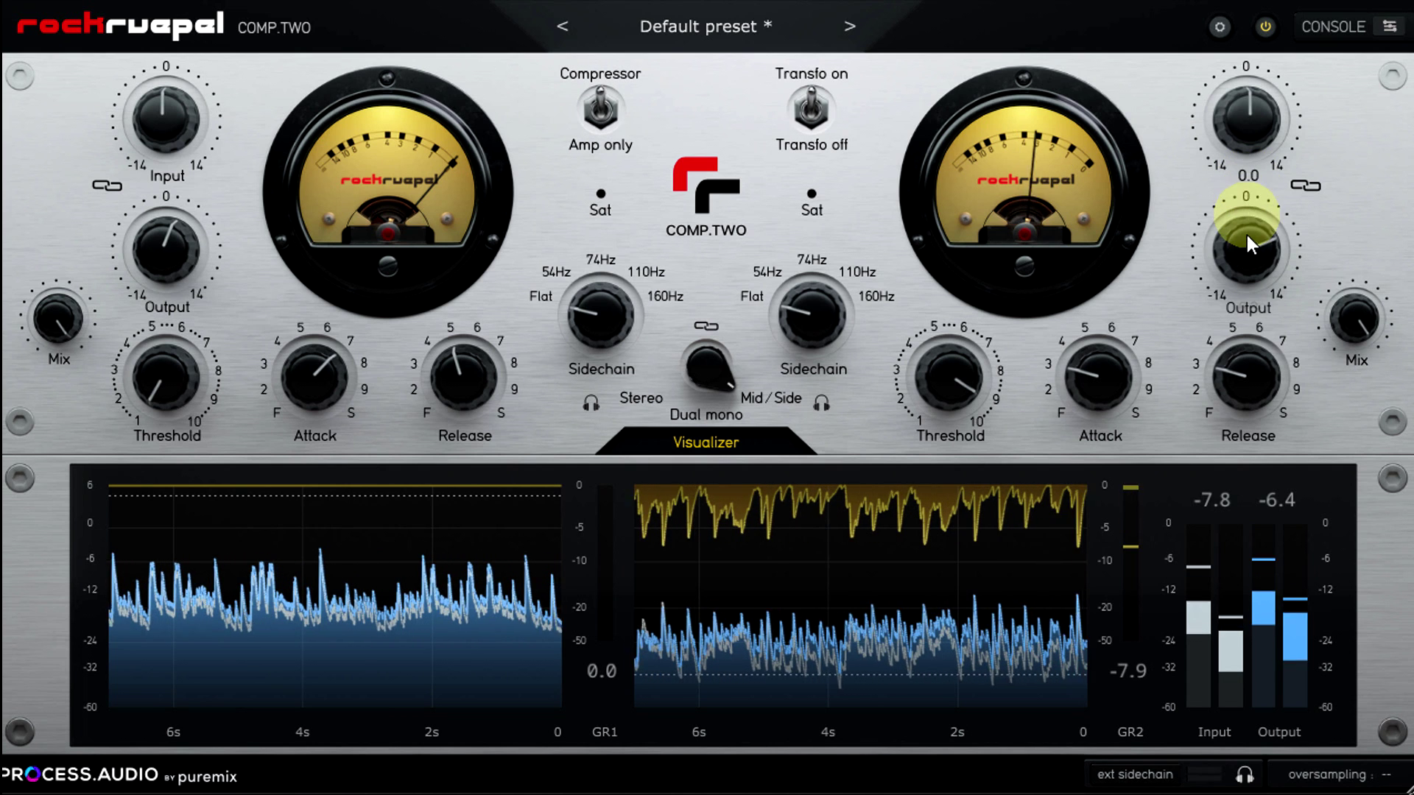
left_click(1245, 267)
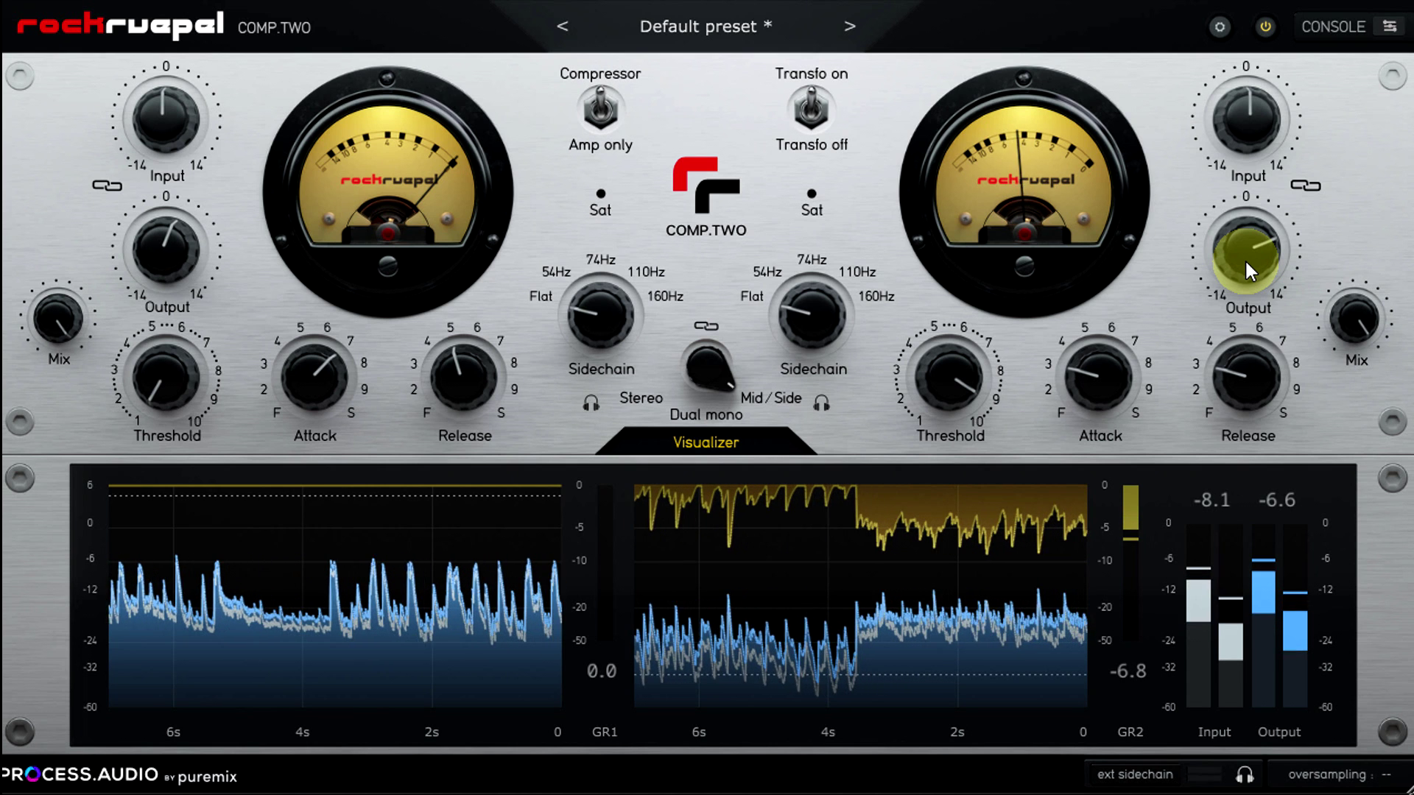
left_click_drag(1256, 368, 1256, 352)
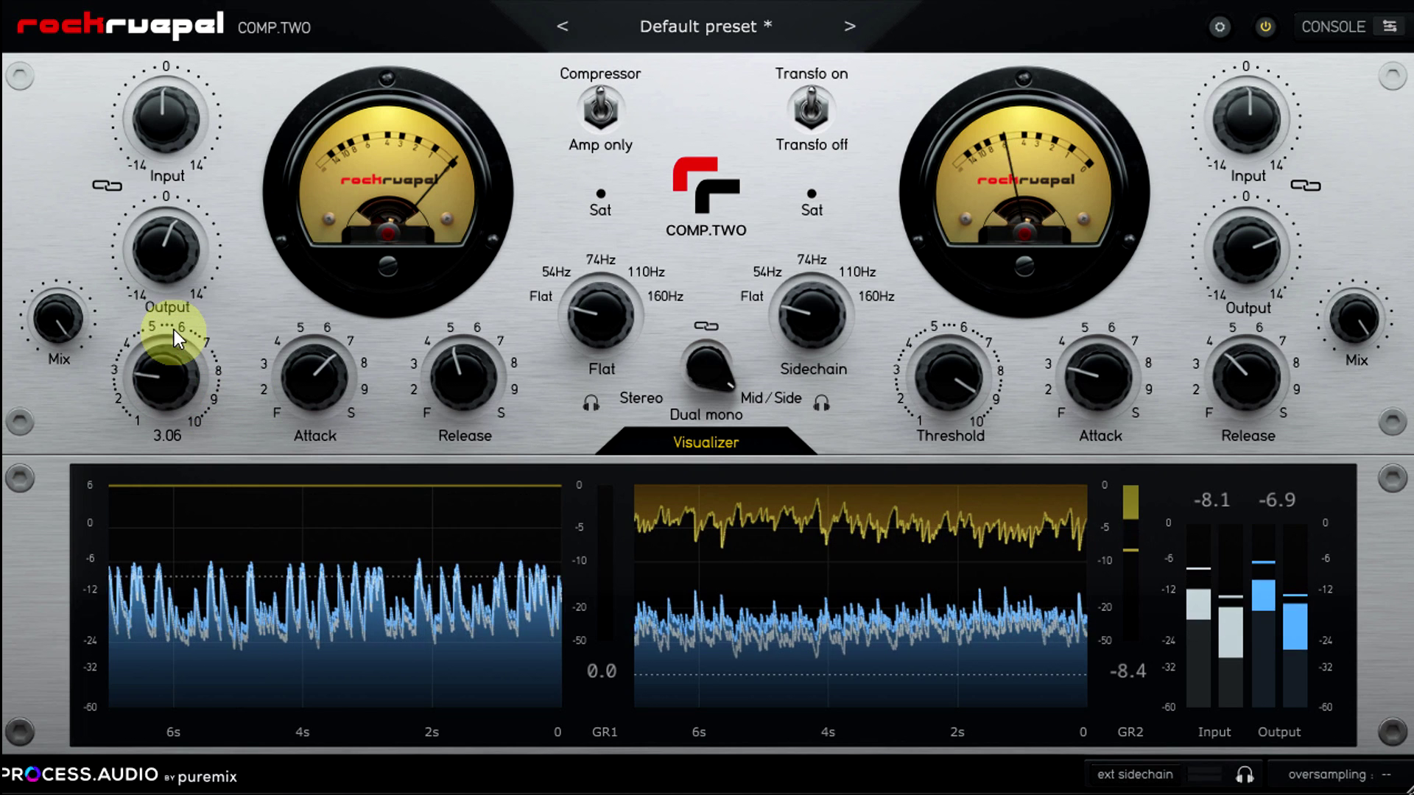
Step: Raise the left threshold to about 4.89 and set the left sidechain filter to 74Hz
left_click_drag(173, 294, 174, 276)
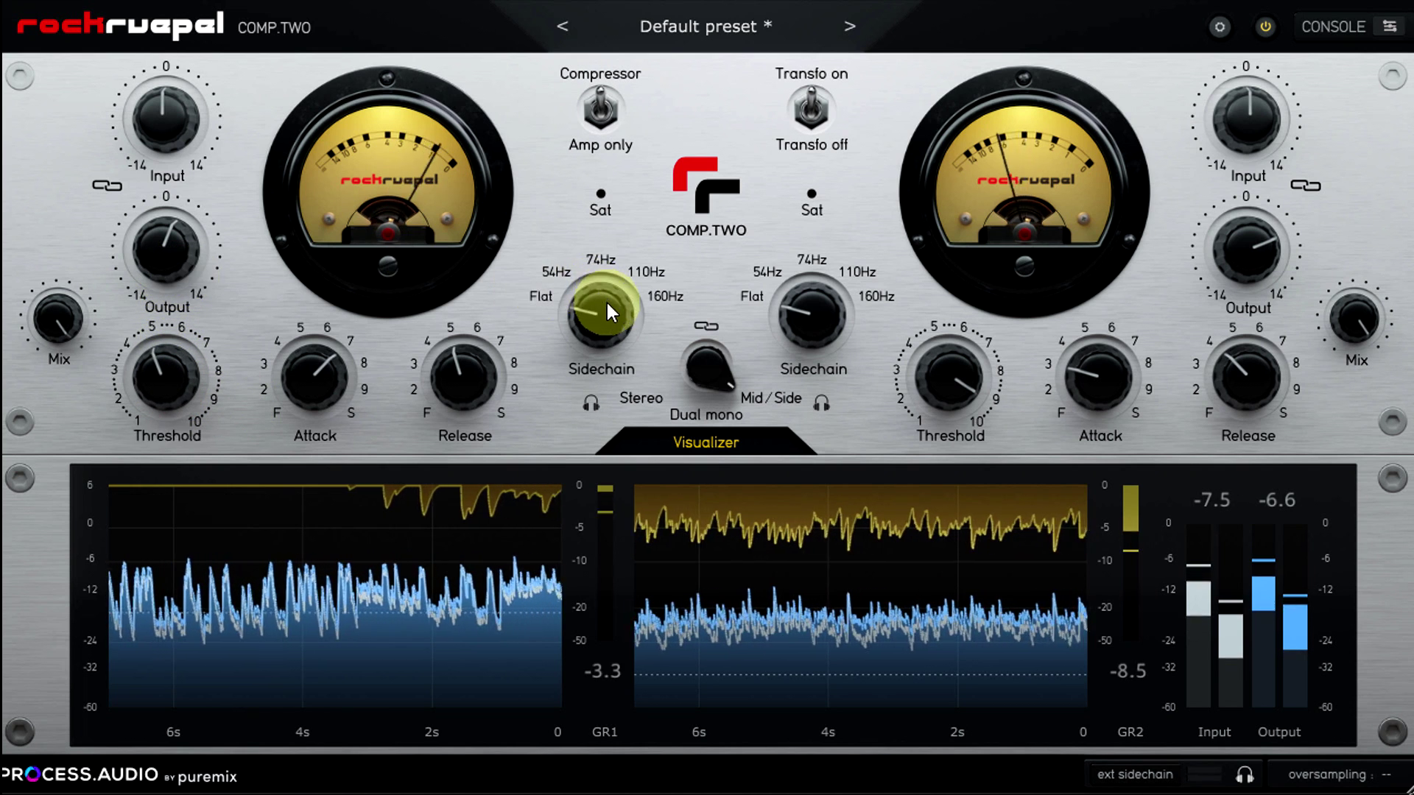
left_click_drag(607, 304, 600, 247)
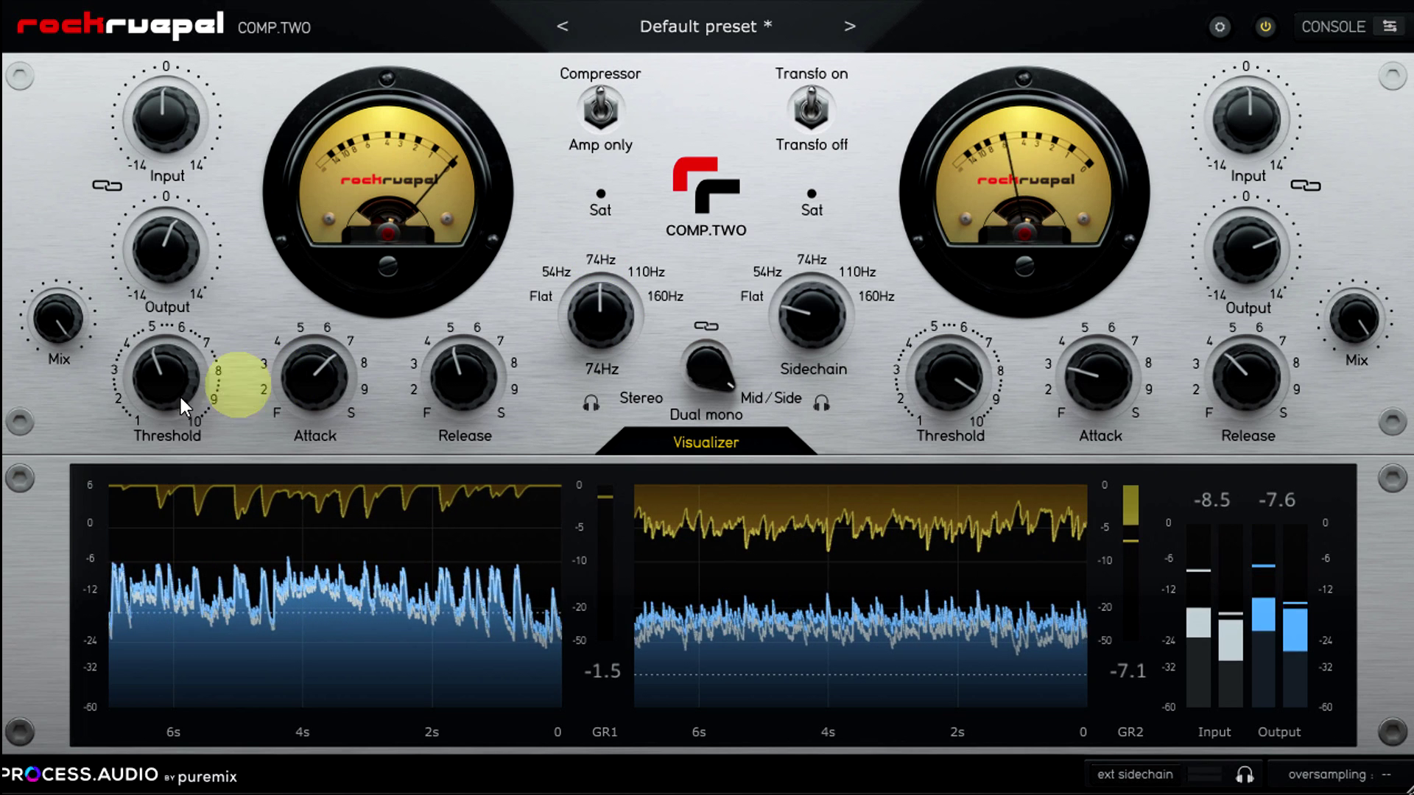
left_click_drag(161, 374, 163, 365)
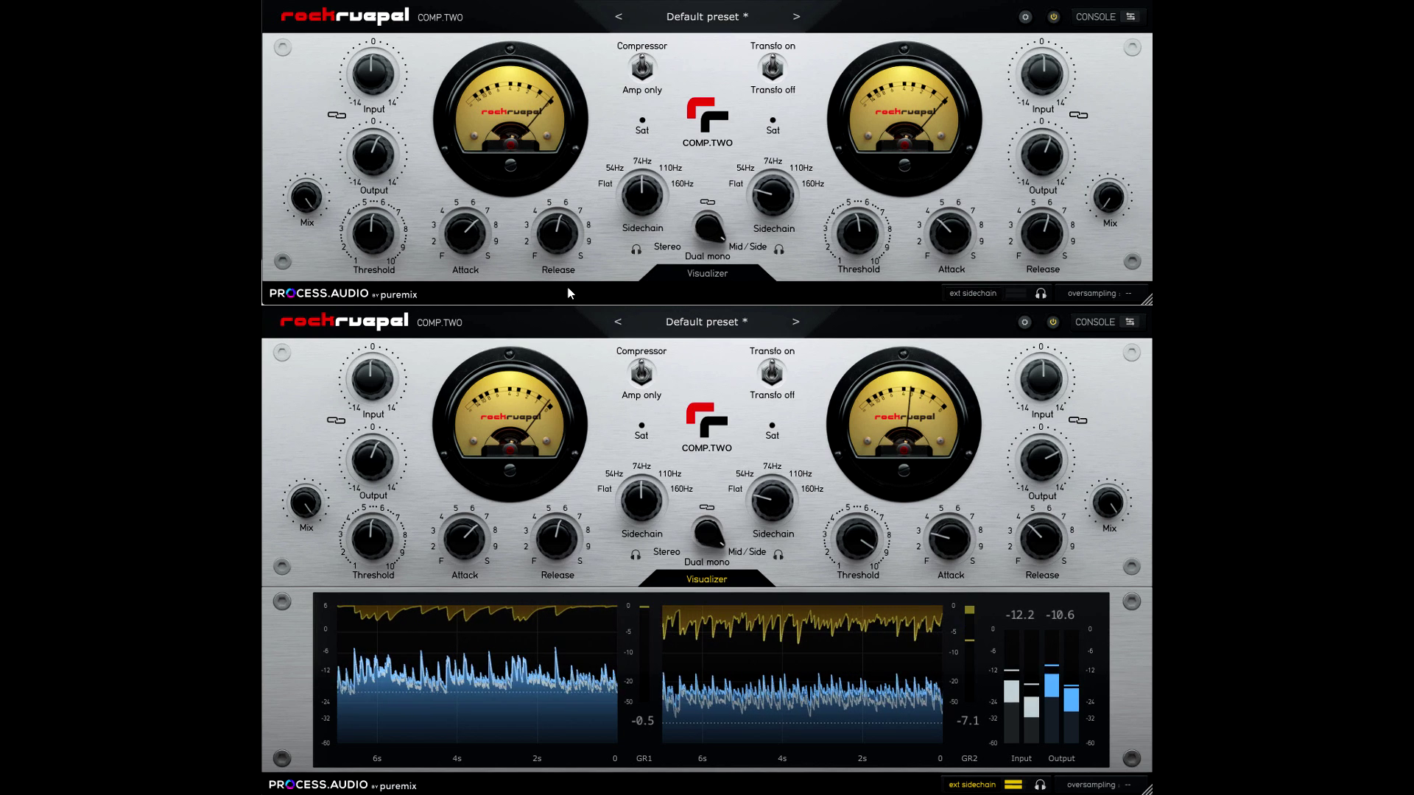
Step: Lower the second COMP.TWO instance's Attack knob from about 7 to 4
left_click(604, 473)
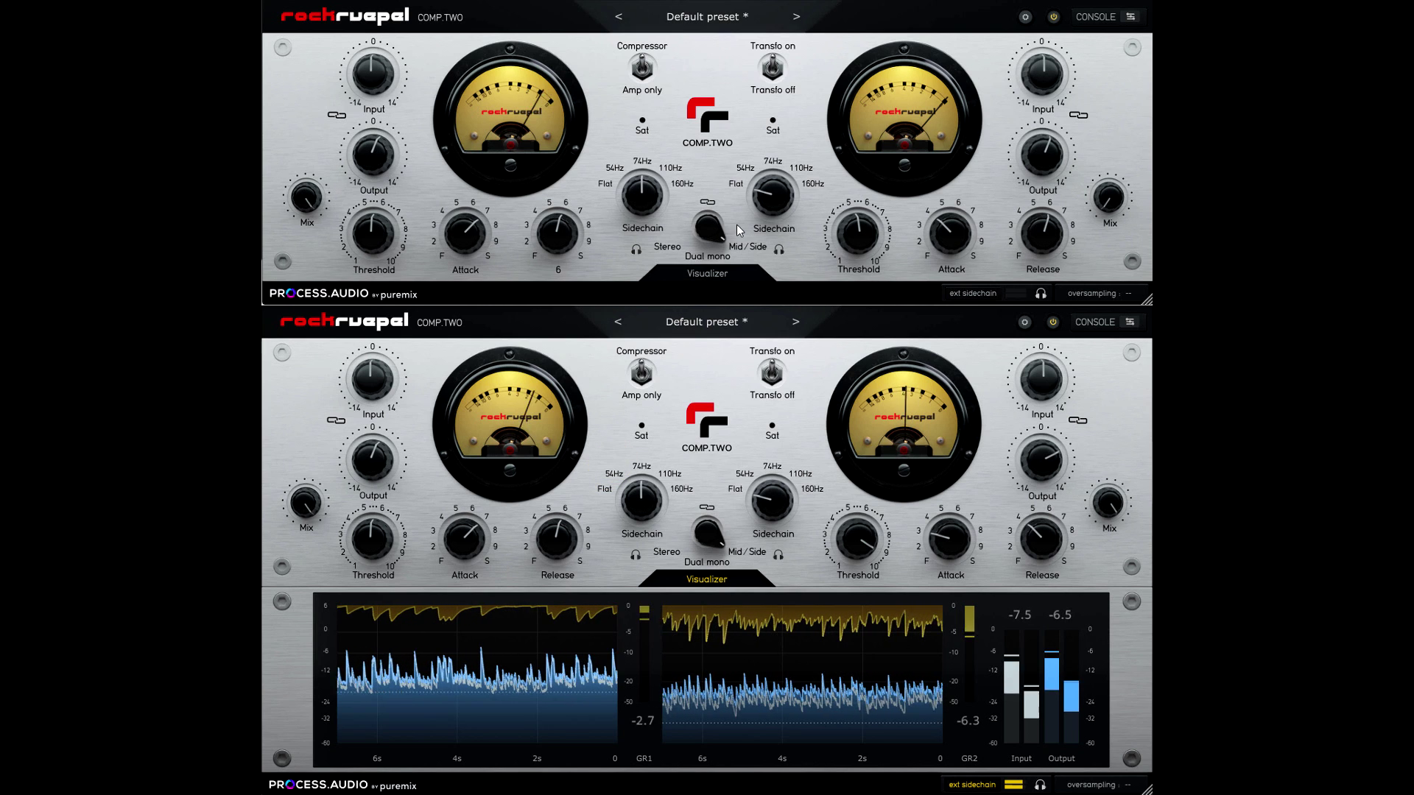
left_click(699, 554)
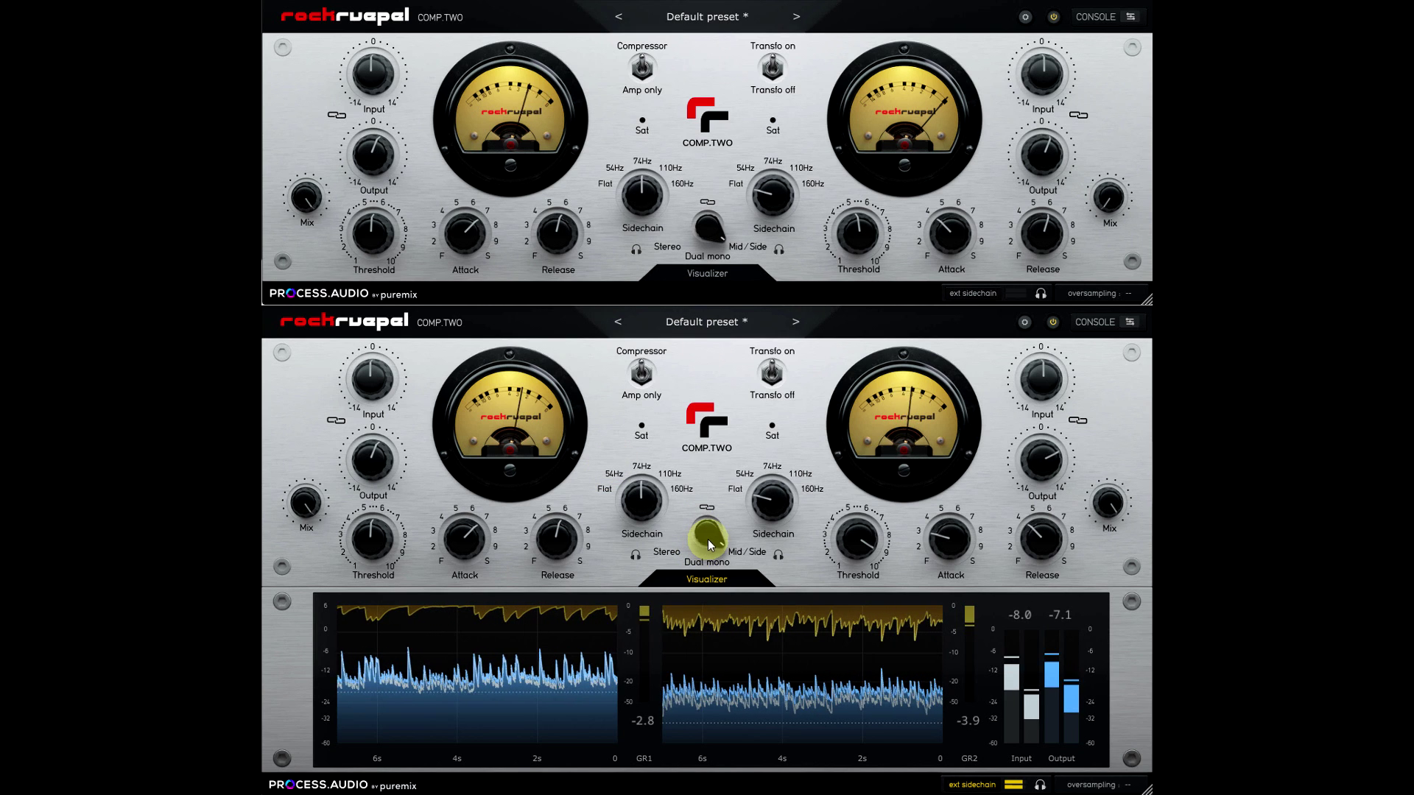
left_click_drag(481, 536, 449, 545)
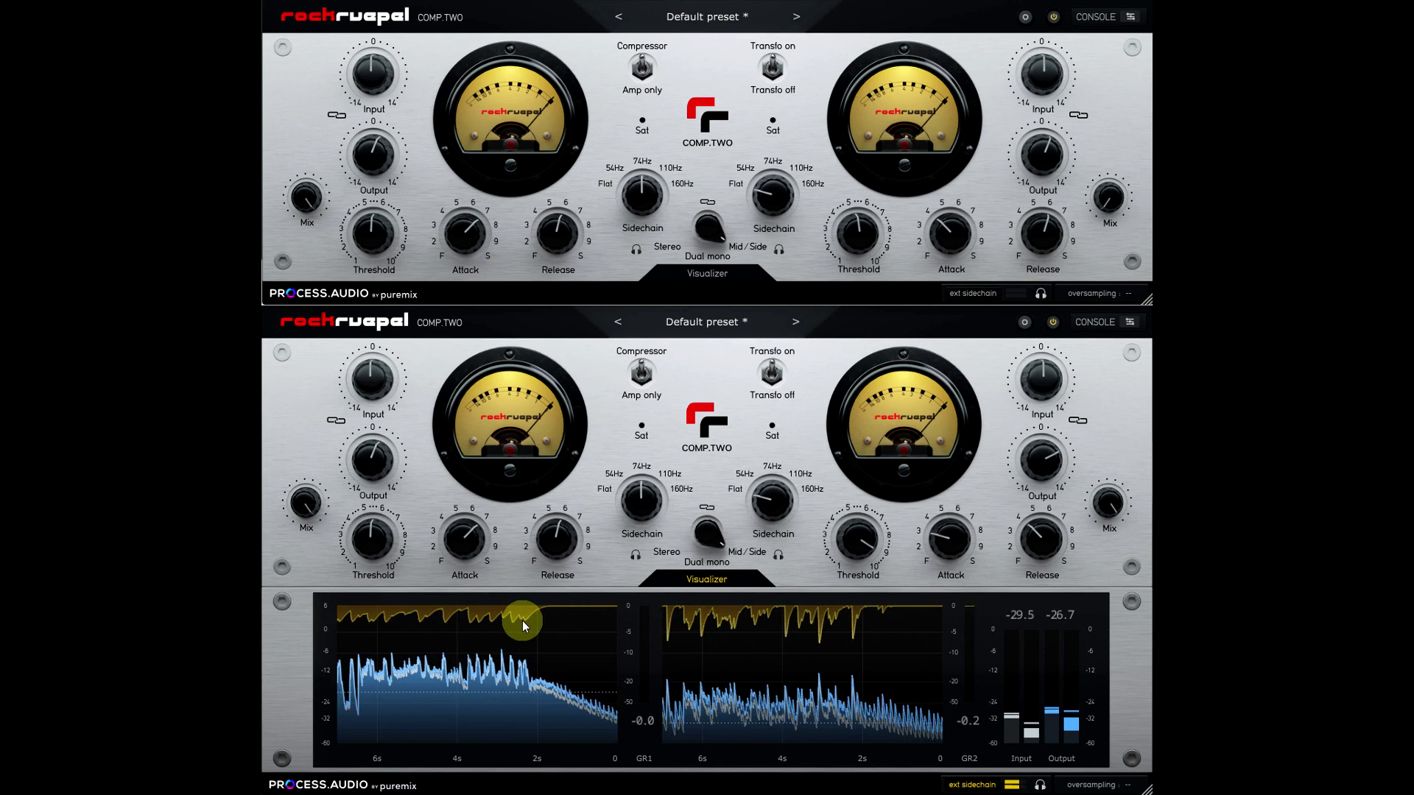
left_click(1054, 323)
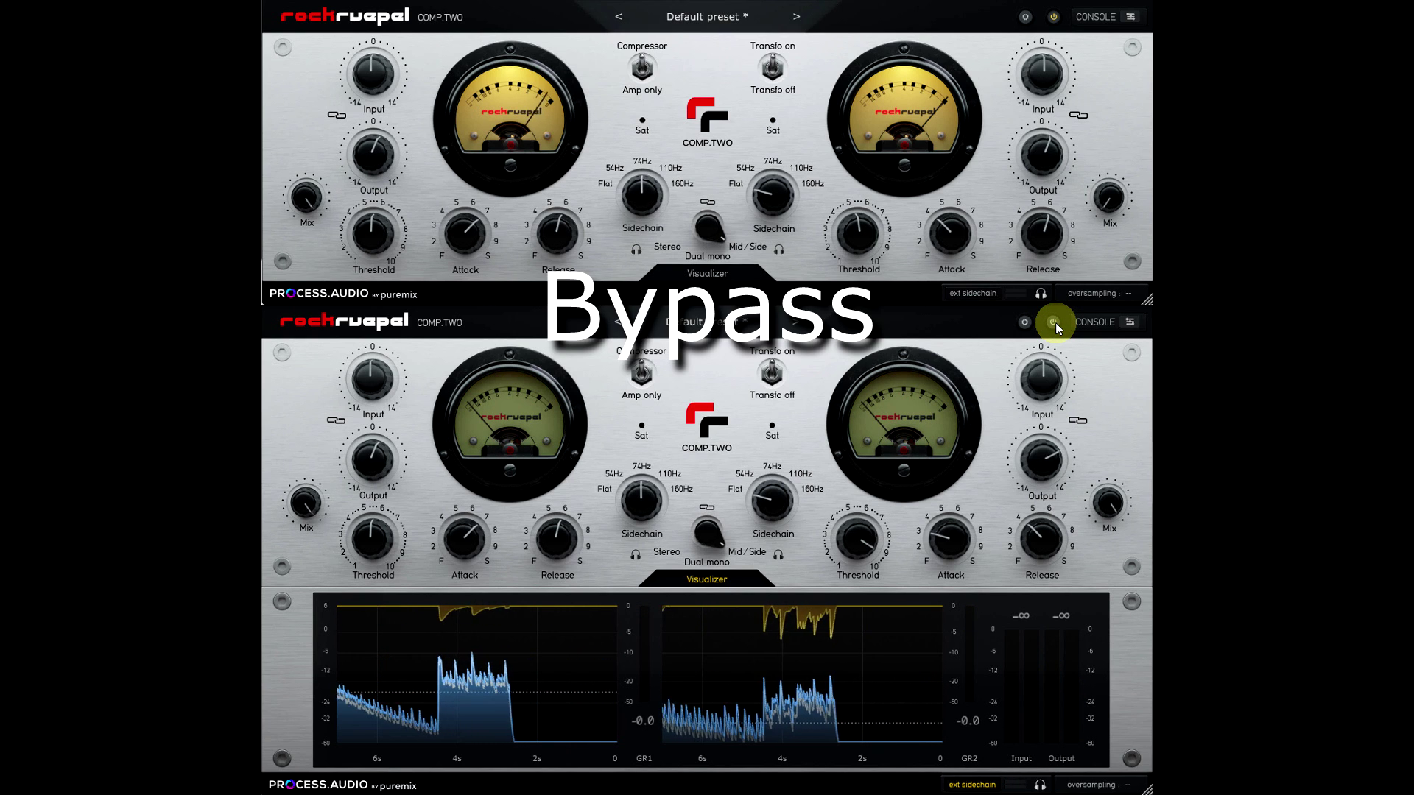
left_click(1055, 322)
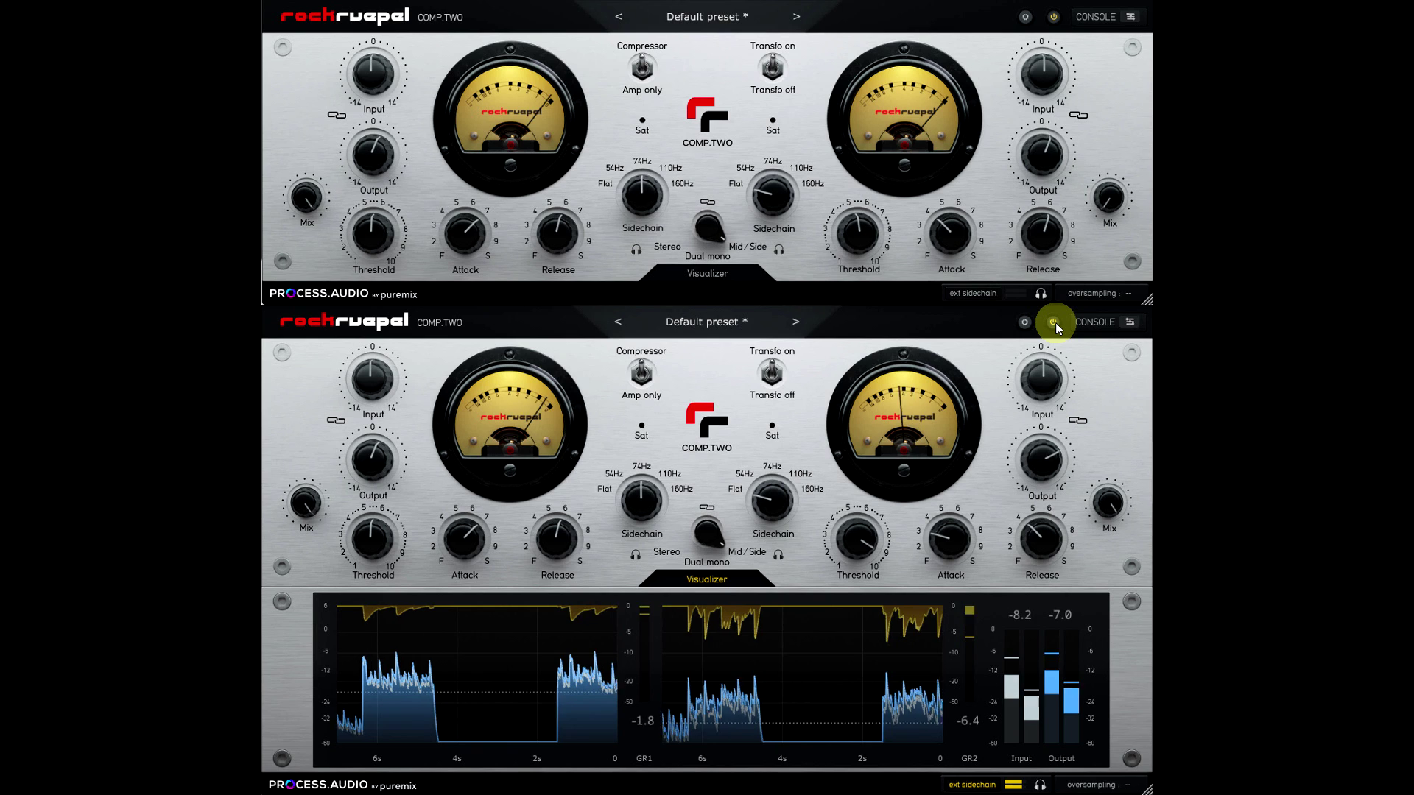